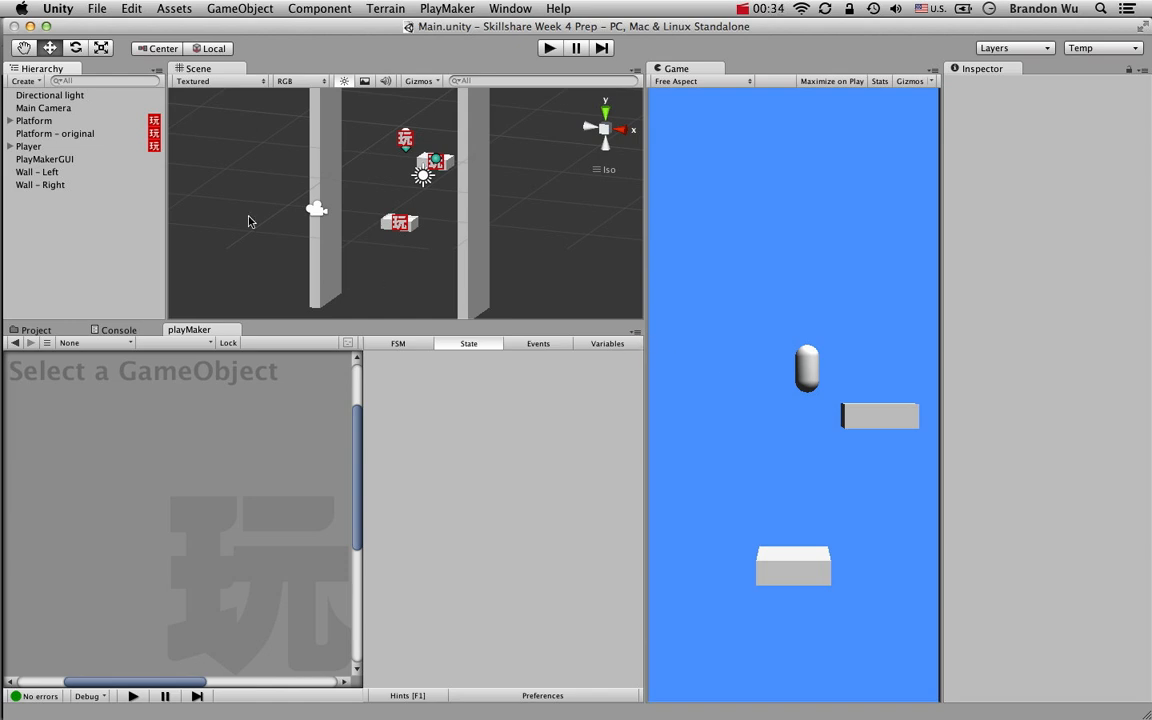
Add a PlayMaker FSM to the Main Camera and move its State 1 node toward the graph's upper-left area
{"action": "left_click", "coordinate": [68, 108]}
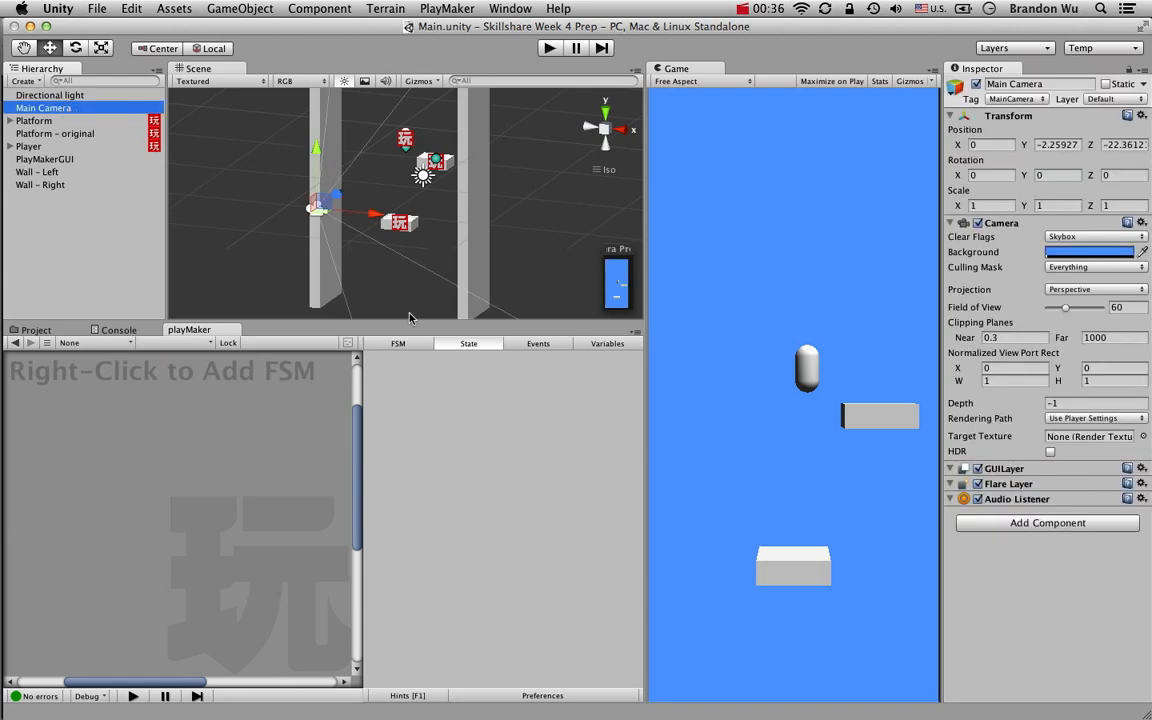
{"action": "scroll", "coordinate": [487, 247], "scroll_direction": "down", "scroll_amount": 5}
{"action": "scroll", "coordinate": [486, 247], "scroll_direction": "up", "scroll_amount": 10}
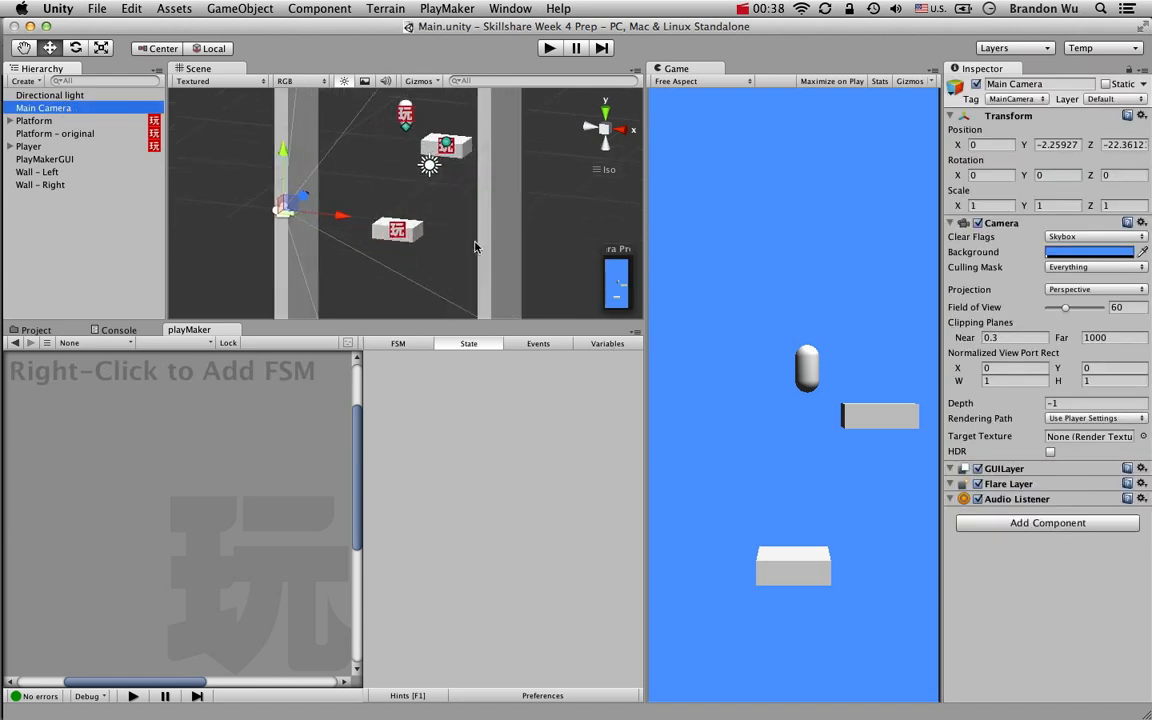
{"action": "left_click_drag", "start_coordinate": [474, 247], "coordinate": [285, 300], "text": "alt"}
{"action": "right_click", "coordinate": [159, 418]}
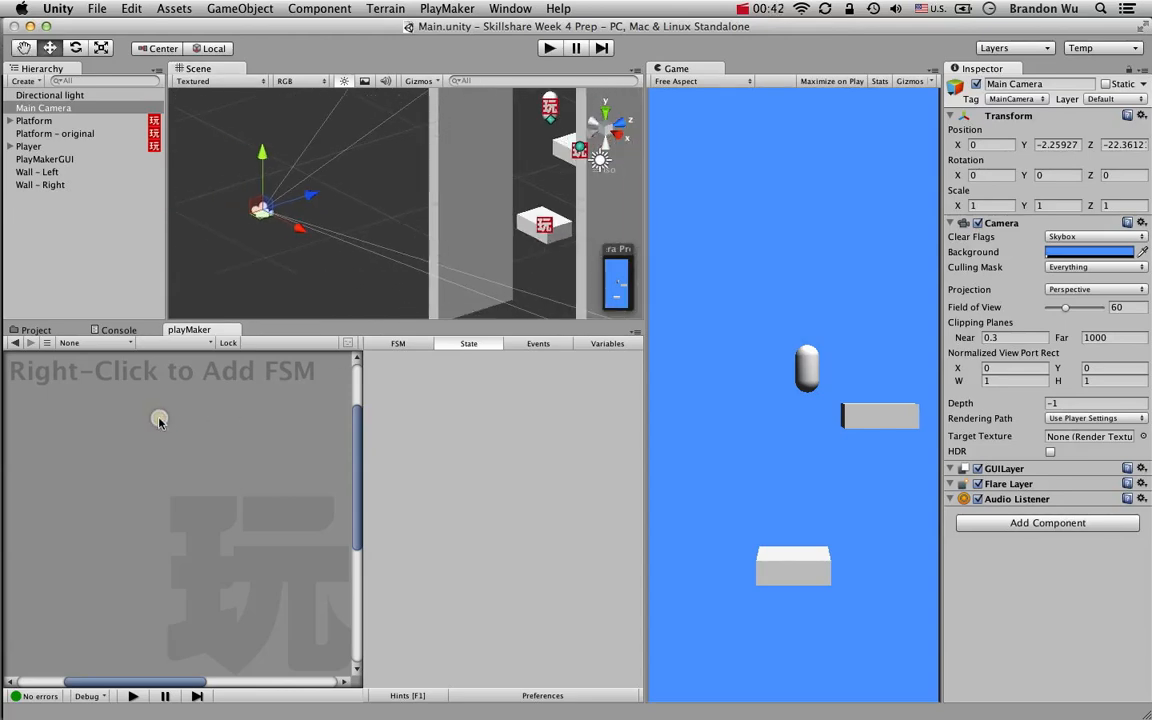
{"action": "left_click", "coordinate": [176, 421]}
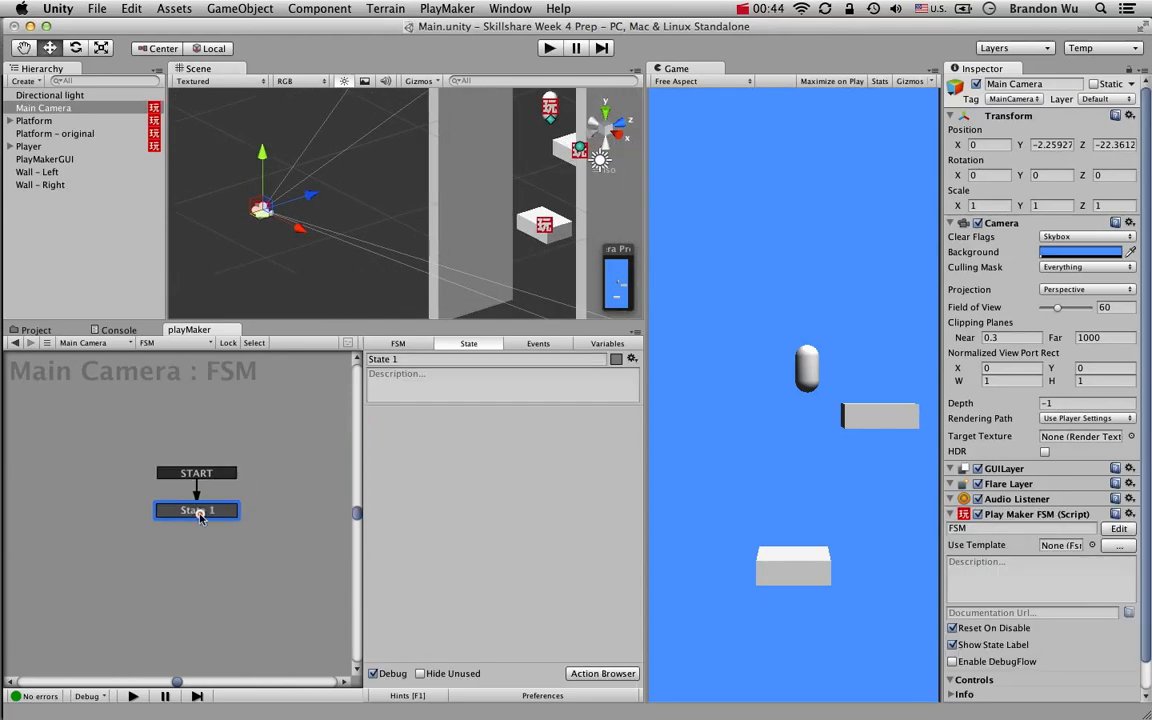
{"action": "left_click_drag", "start_coordinate": [200, 515], "coordinate": [100, 477]}
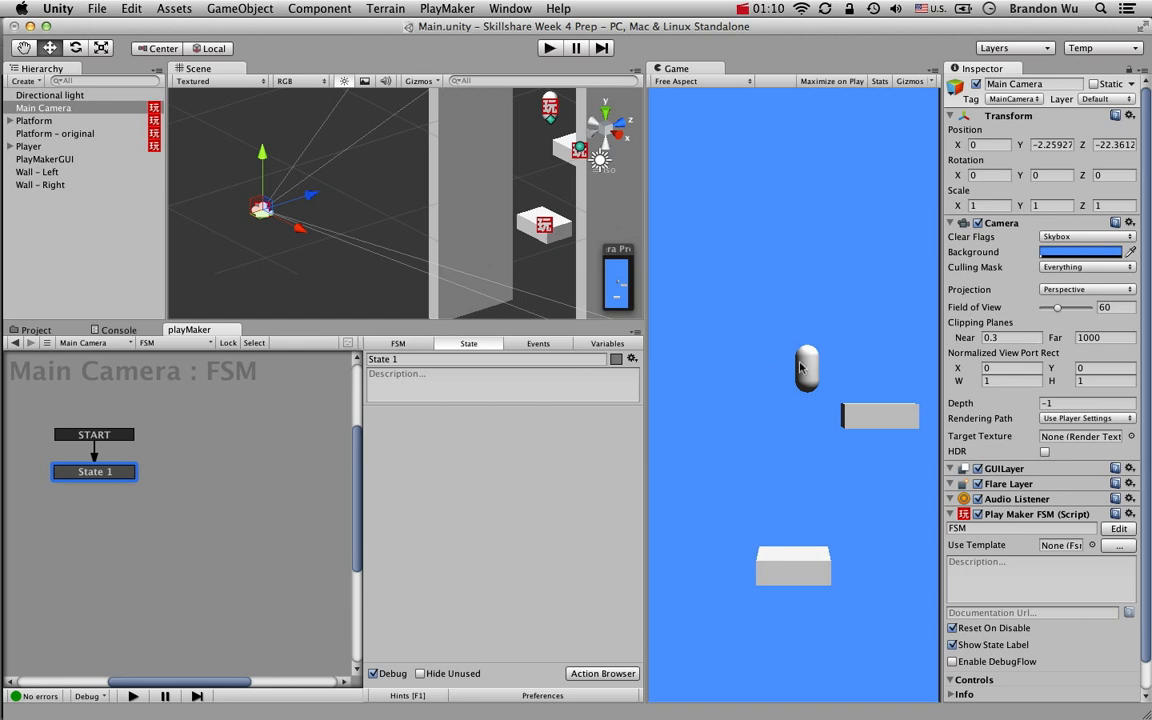
{"action": "scroll", "coordinate": [520, 224], "scroll_direction": "down", "scroll_amount": 3}
{"action": "scroll", "coordinate": [520, 224], "scroll_direction": "up", "scroll_amount": 3}
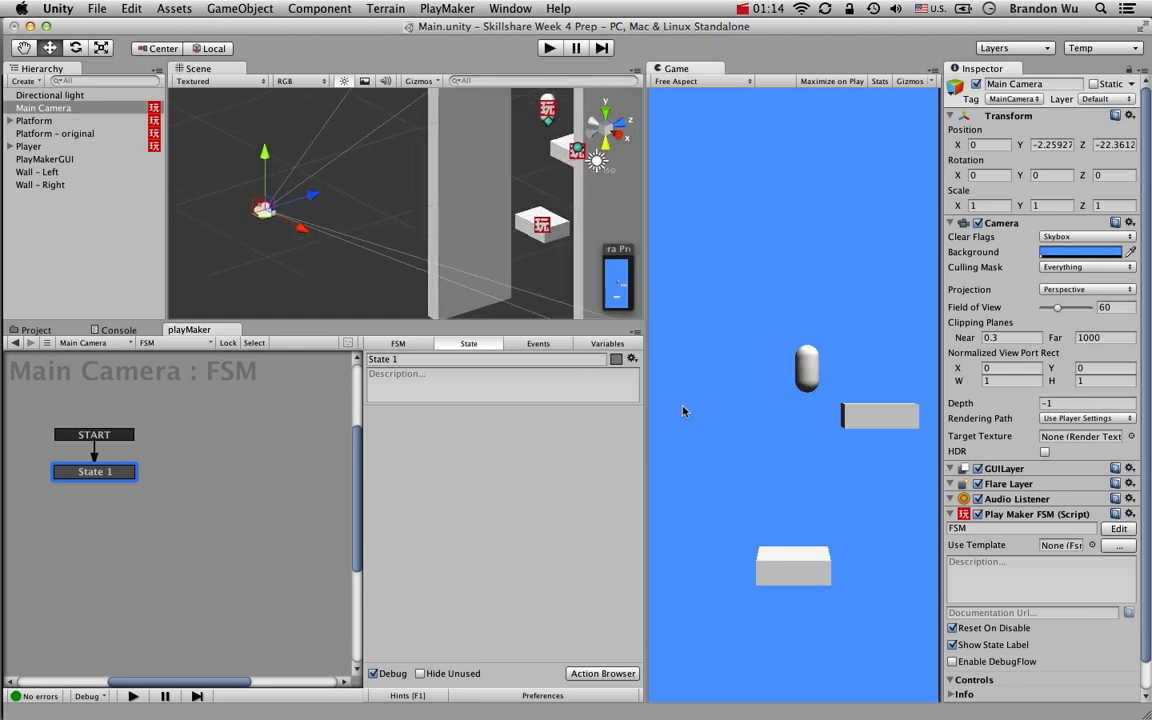
{"action": "left_click_drag", "start_coordinate": [264, 151], "coordinate": [290, 213]}
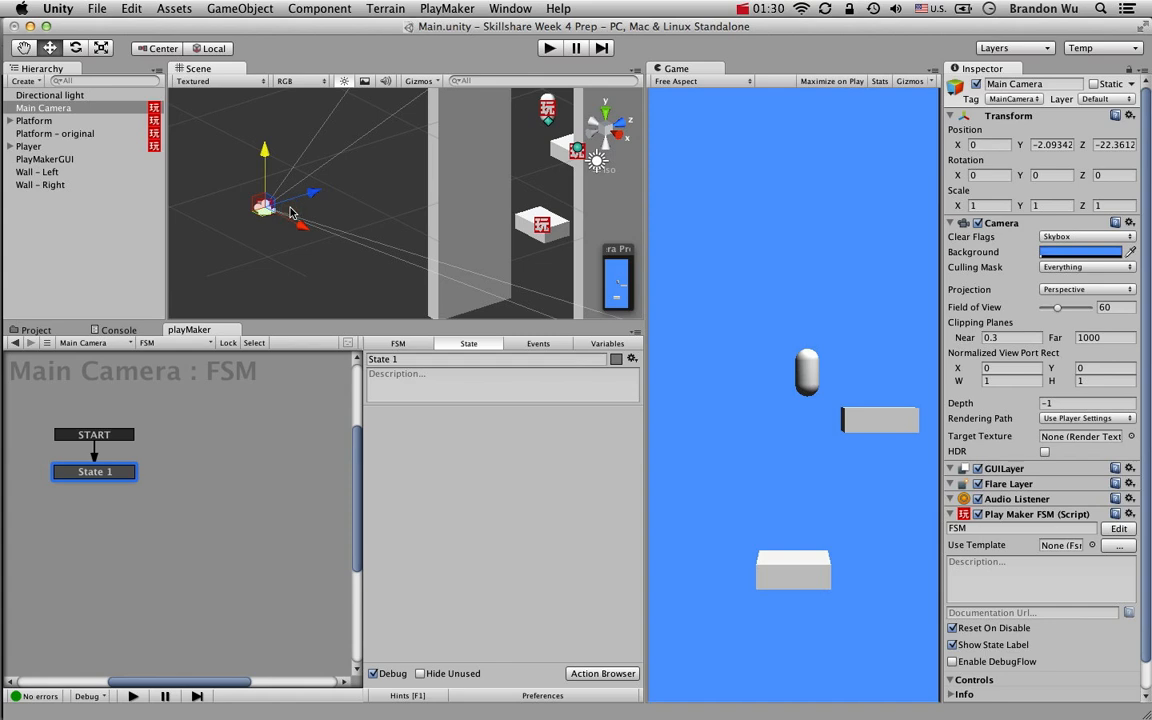
{"action": "key", "text": "super+z"}
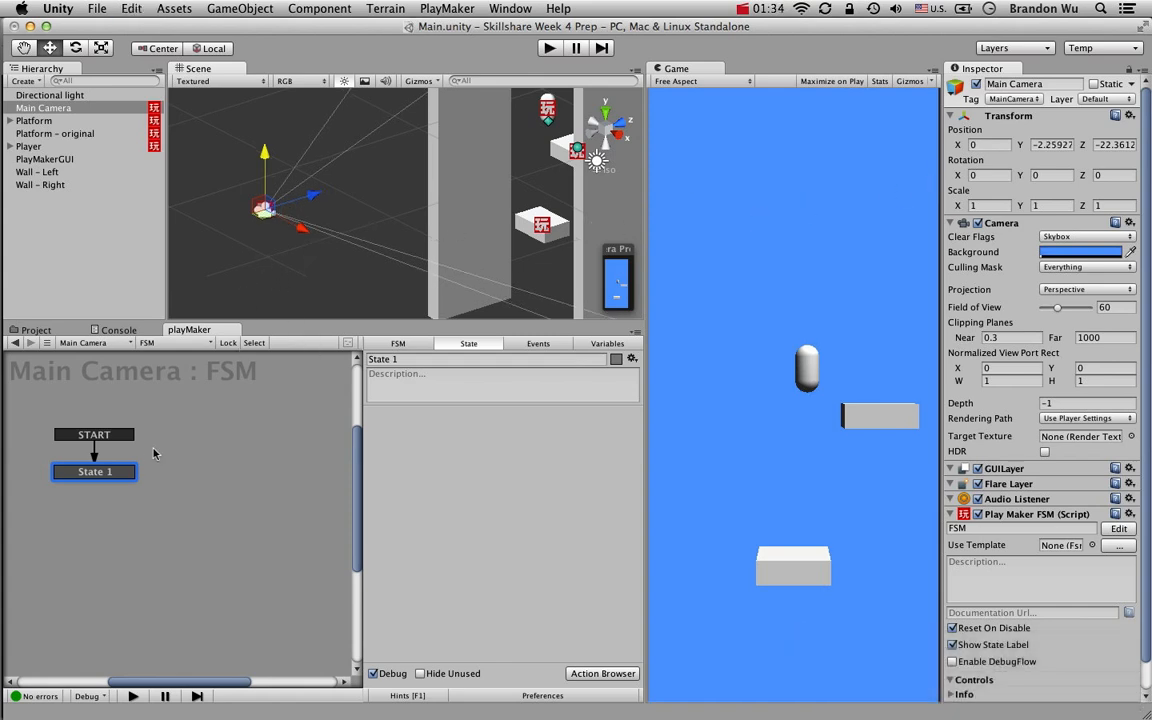
Add the Physics action Get Velocity to State 1 of the Main Camera's FSM
{"action": "left_click", "coordinate": [596, 673]}
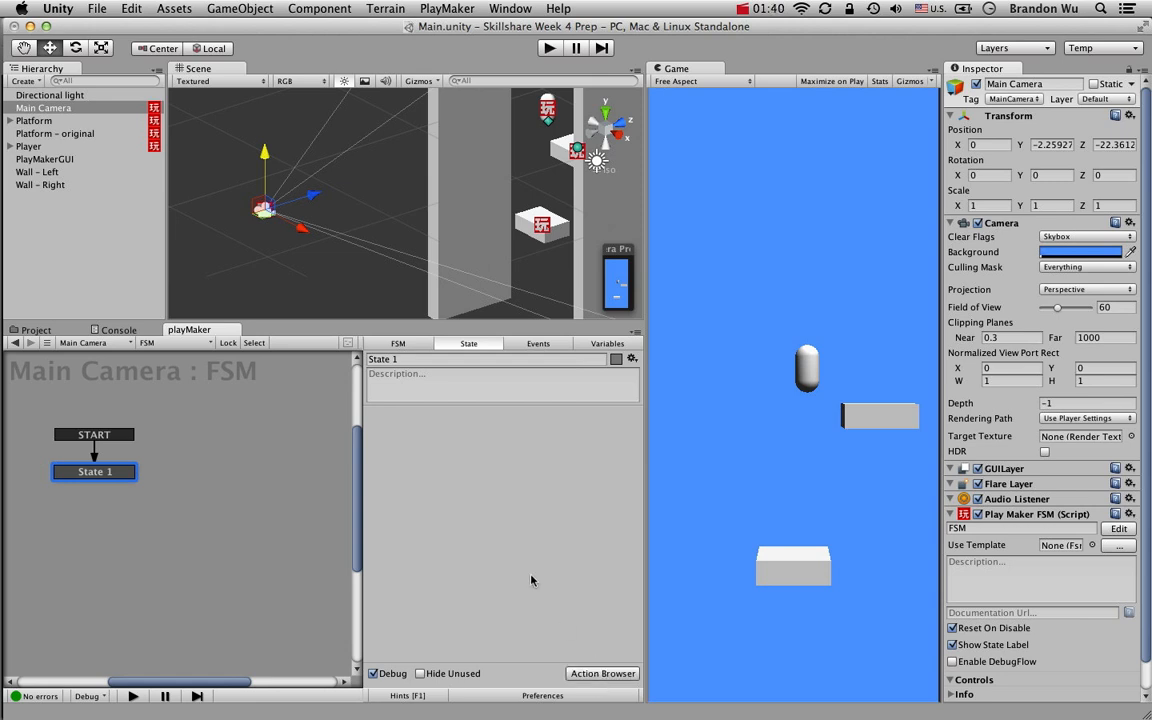
{"action": "scroll", "coordinate": [946, 470], "scroll_direction": "down", "scroll_amount": 3}
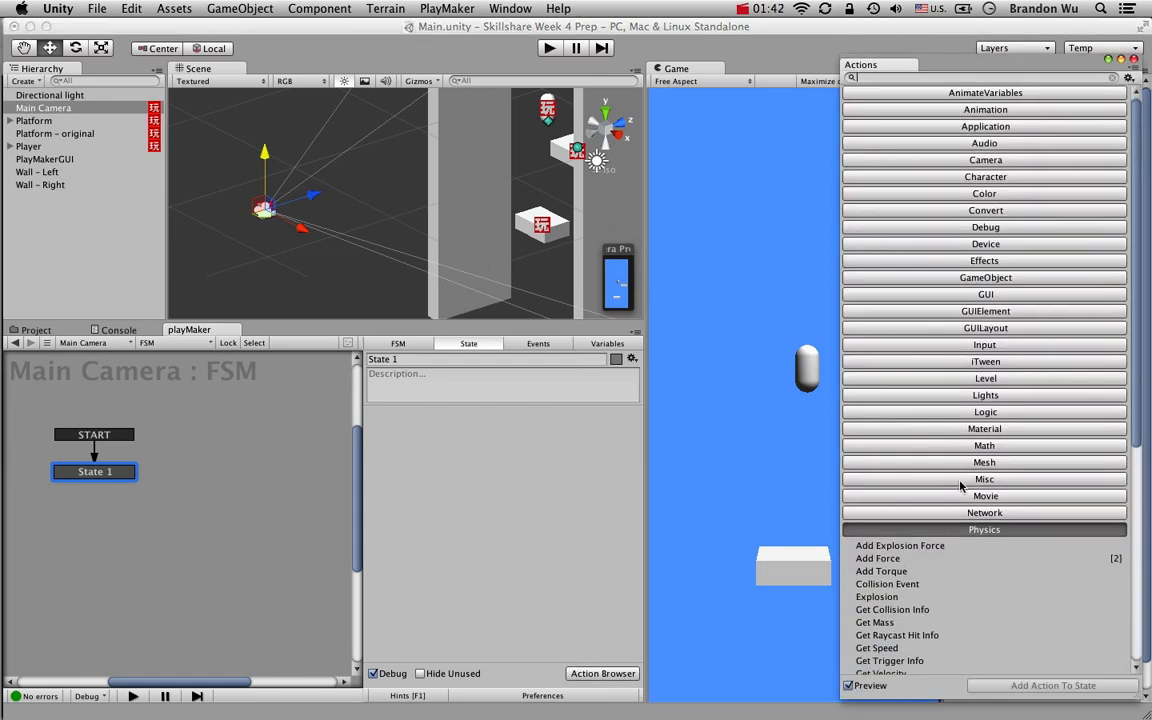
{"action": "left_click", "coordinate": [962, 480]}
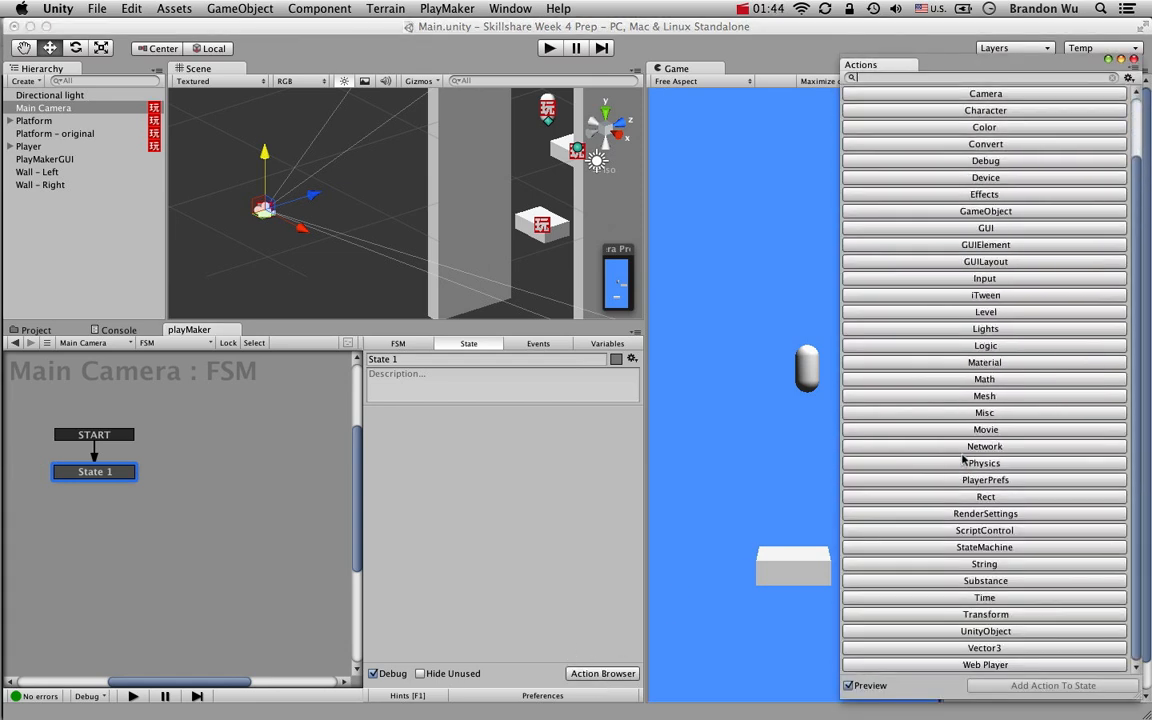
{"action": "left_click", "coordinate": [966, 463]}
{"action": "scroll", "coordinate": [966, 467], "scroll_direction": "down", "scroll_amount": 3}
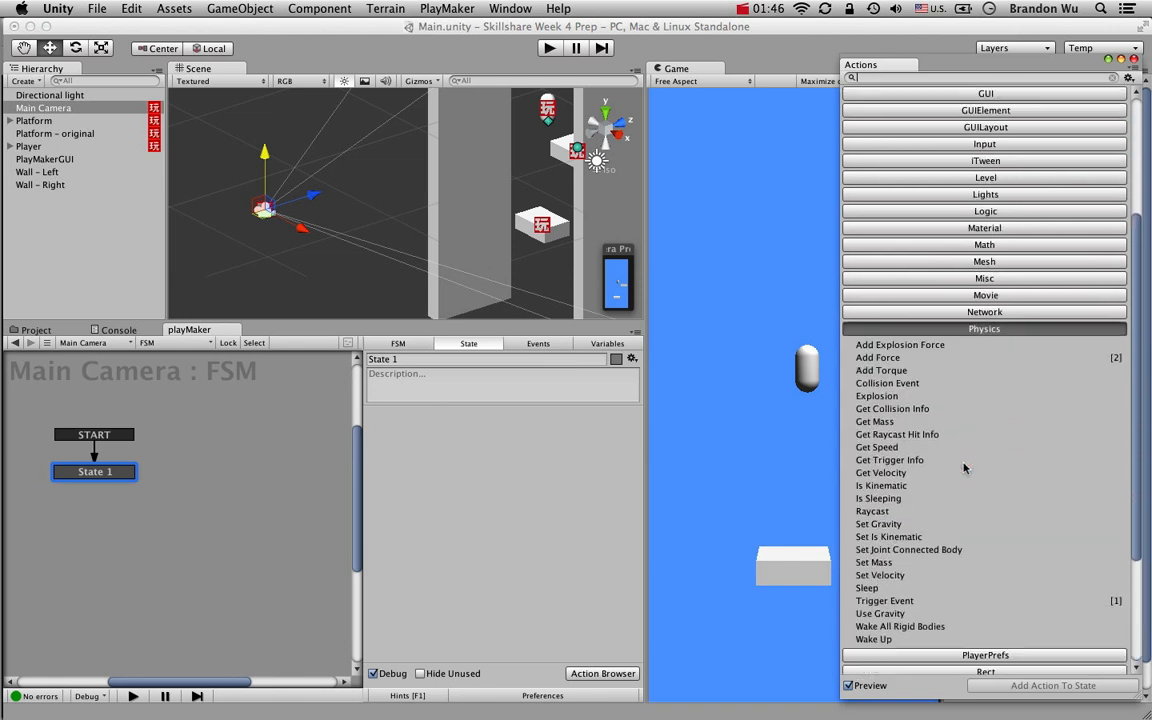
{"action": "mouse_move", "coordinate": [895, 475]}
{"action": "left_mouse_down"}
{"action": "mouse_move", "coordinate": [738, 478]}
{"action": "mouse_move", "coordinate": [532, 504]}
{"action": "mouse_move", "coordinate": [599, 468]}
{"action": "mouse_move", "coordinate": [893, 468]}
{"action": "left_mouse_up"}
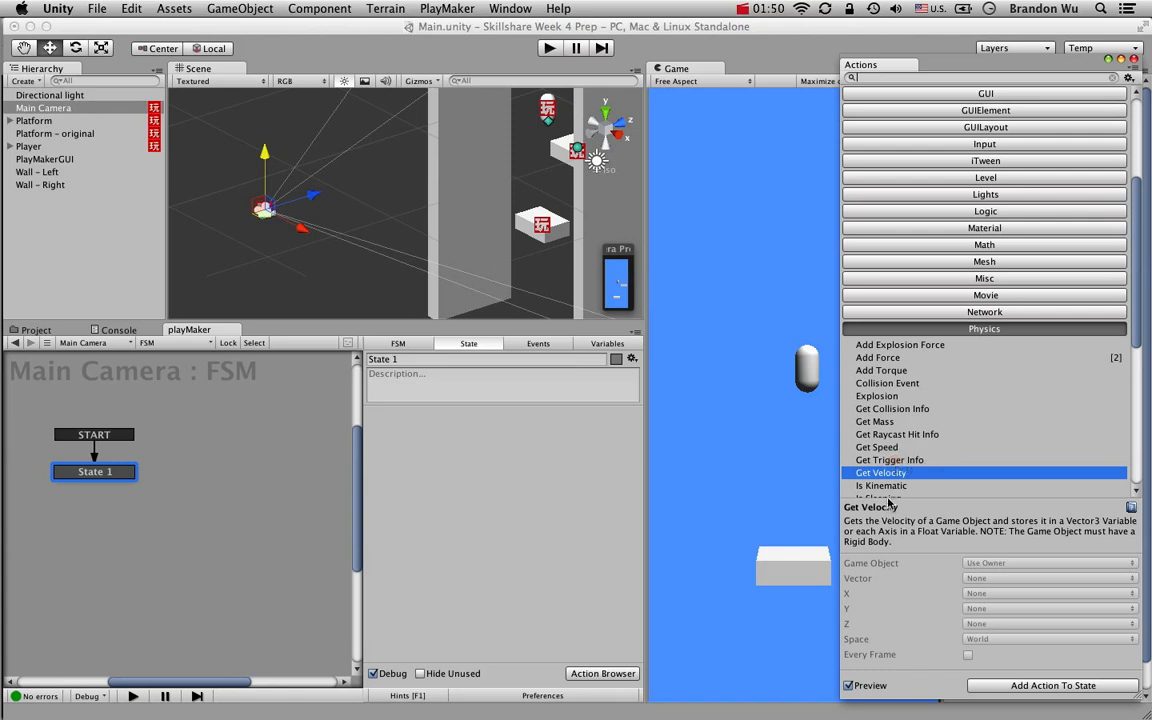
{"action": "scroll", "coordinate": [893, 470], "scroll_direction": "down", "scroll_amount": 2}
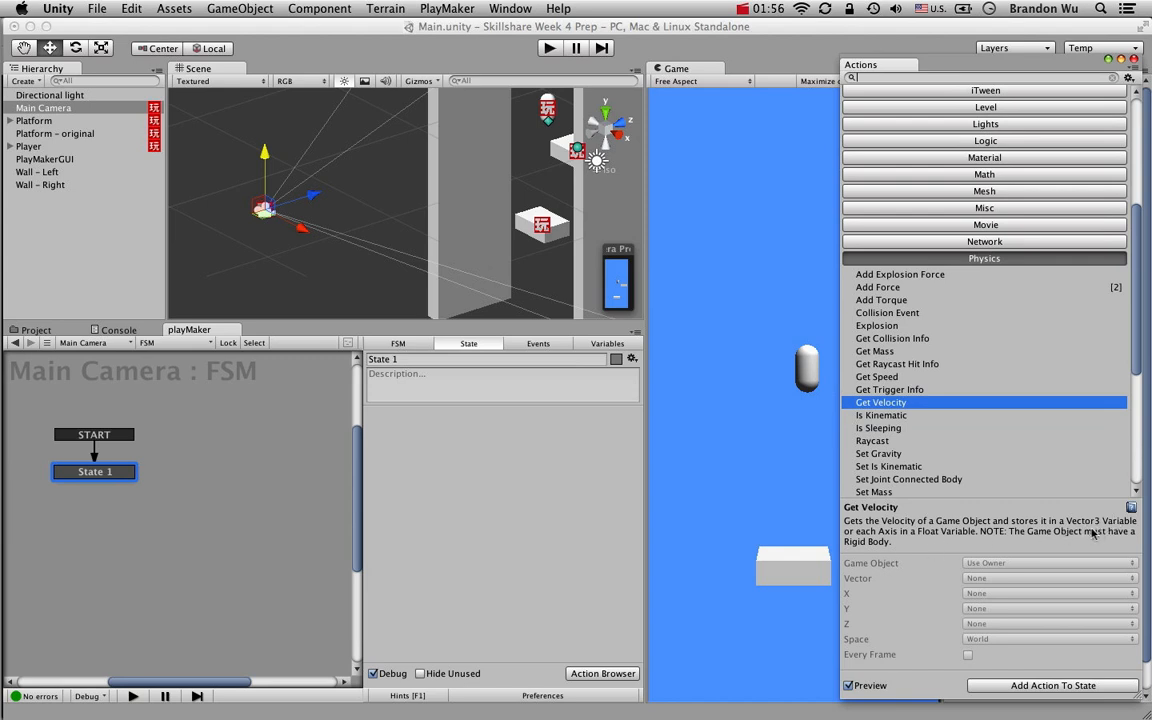
{"action": "scroll", "coordinate": [895, 435], "scroll_direction": "down", "scroll_amount": 2}
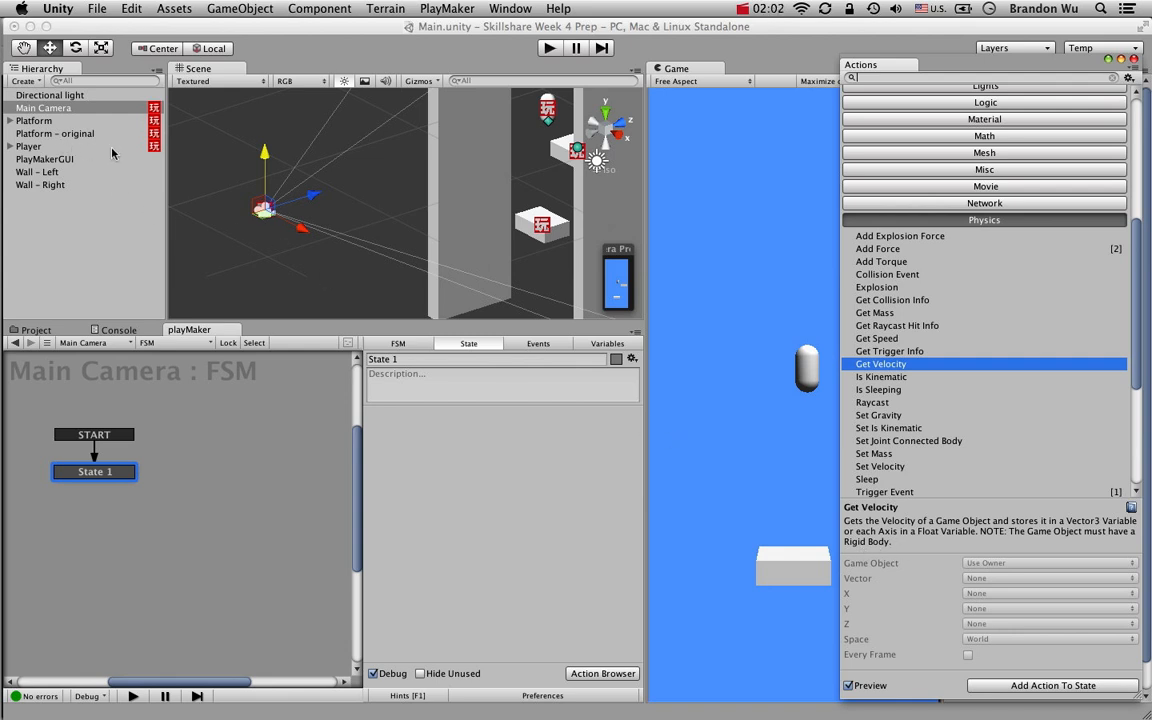
{"action": "left_click_drag", "start_coordinate": [880, 364], "coordinate": [516, 527]}
{"action": "left_click", "coordinate": [509, 602]}
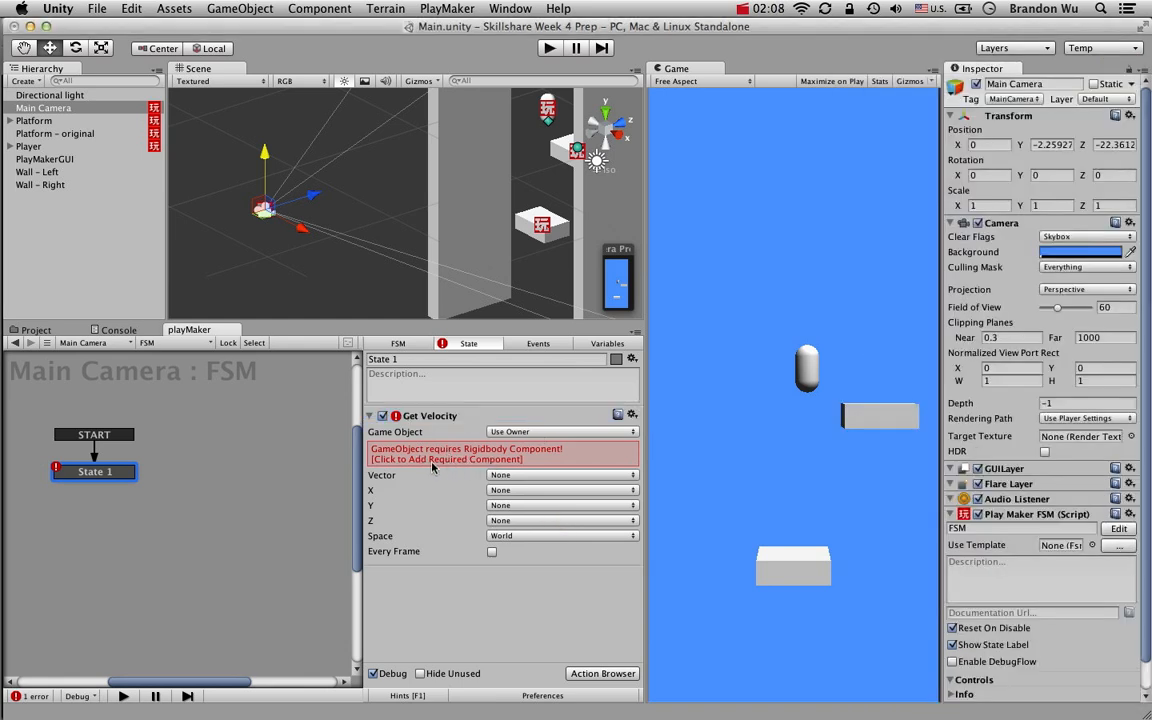
Make the Get Velocity action target a specified game object and assign the Player to it
{"action": "left_click", "coordinate": [543, 432]}
{"action": "left_click", "coordinate": [447, 419]}
{"action": "left_click", "coordinate": [555, 432]}
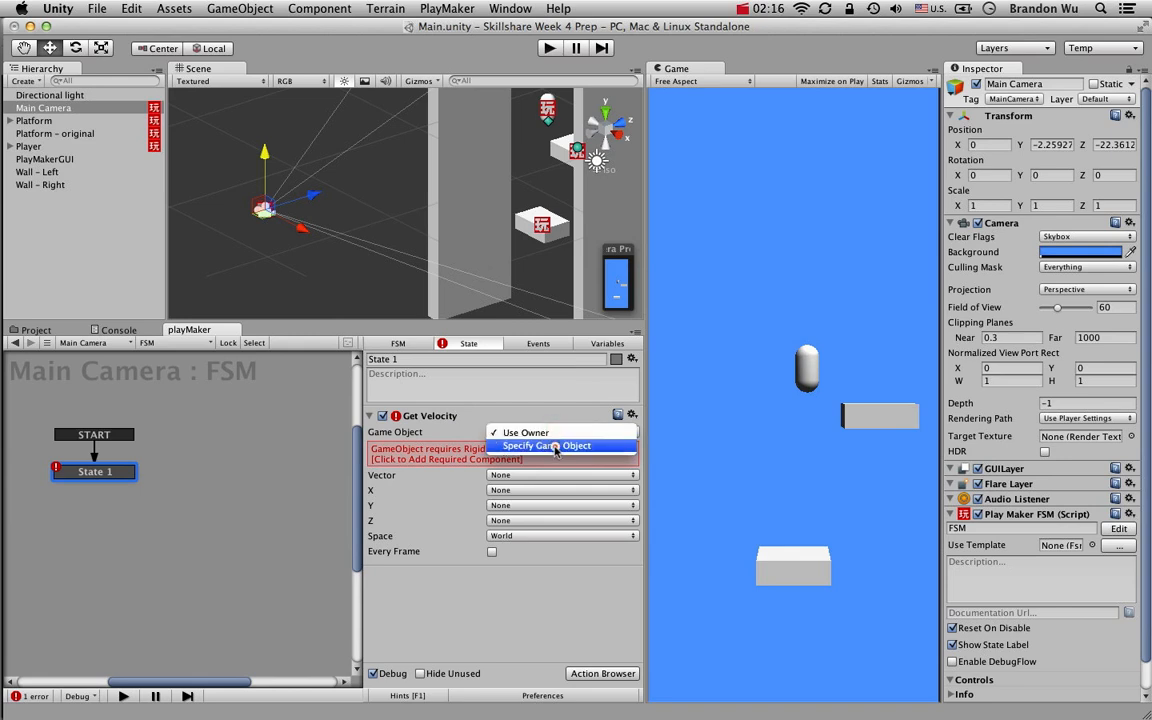
{"action": "left_click", "coordinate": [555, 446]}
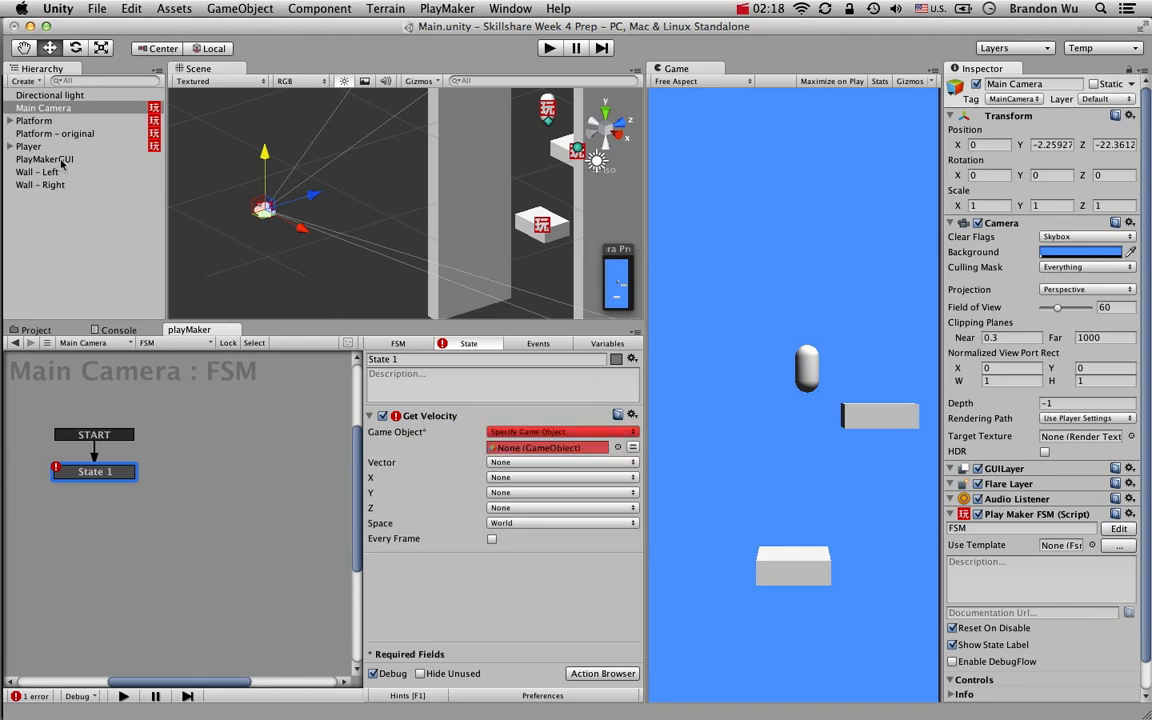
{"action": "left_click_drag", "start_coordinate": [38, 150], "coordinate": [517, 448]}
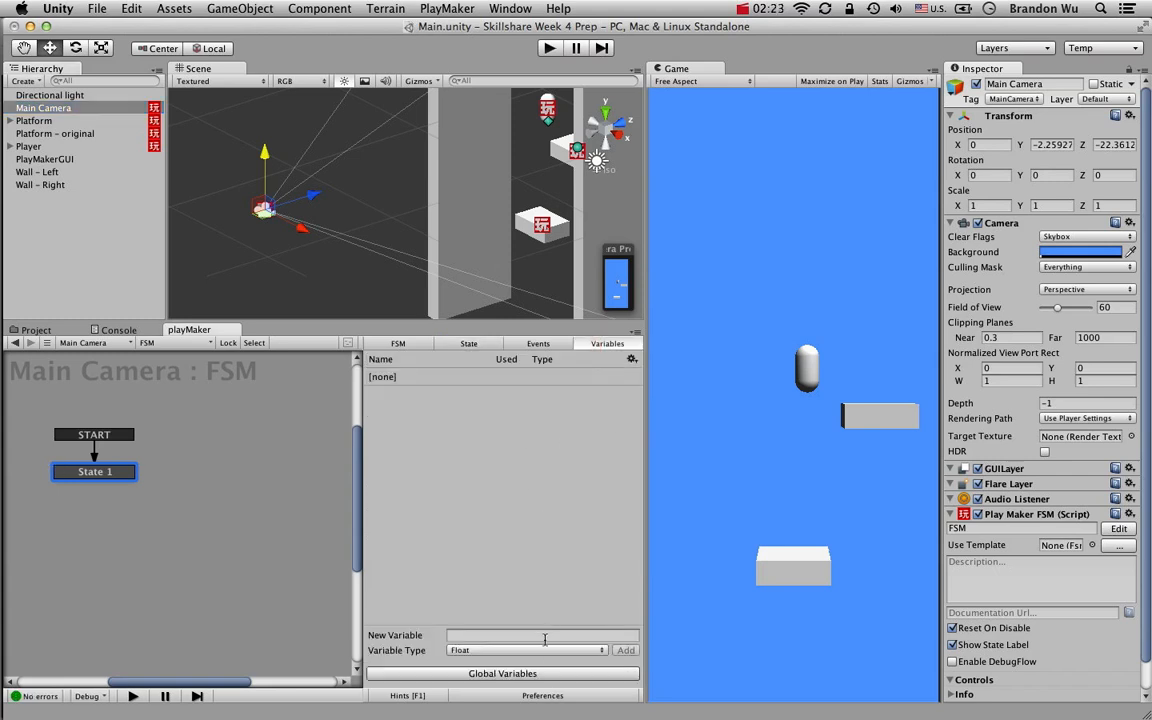
Create a Float variable named "Player Y Velocity" in the Main Camera's FSM
{"action": "left_click", "coordinate": [545, 637]}
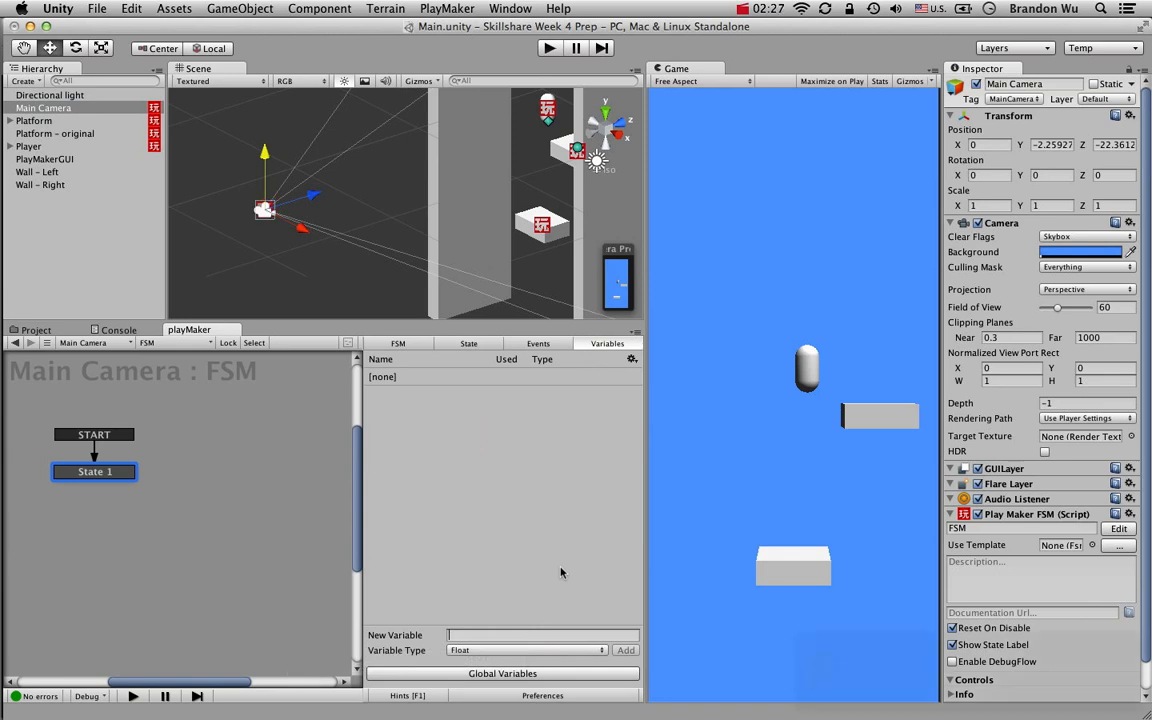
{"action": "type", "text": "Player"}
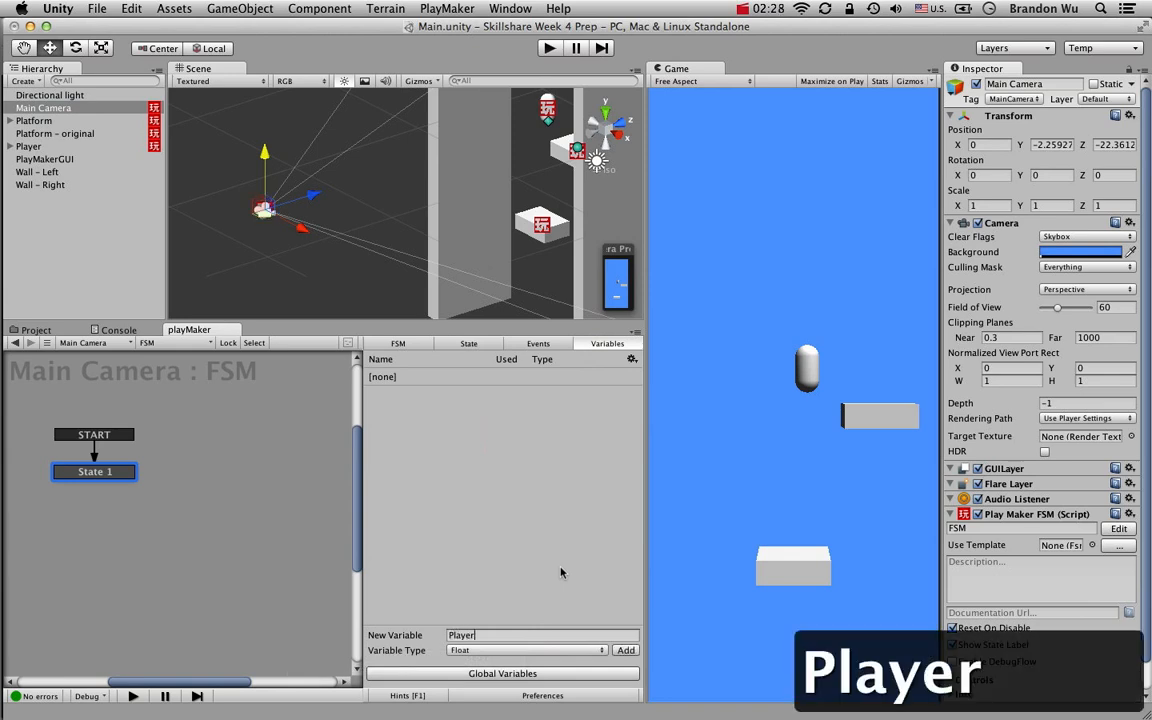
{"action": "type", "text": "Y"}
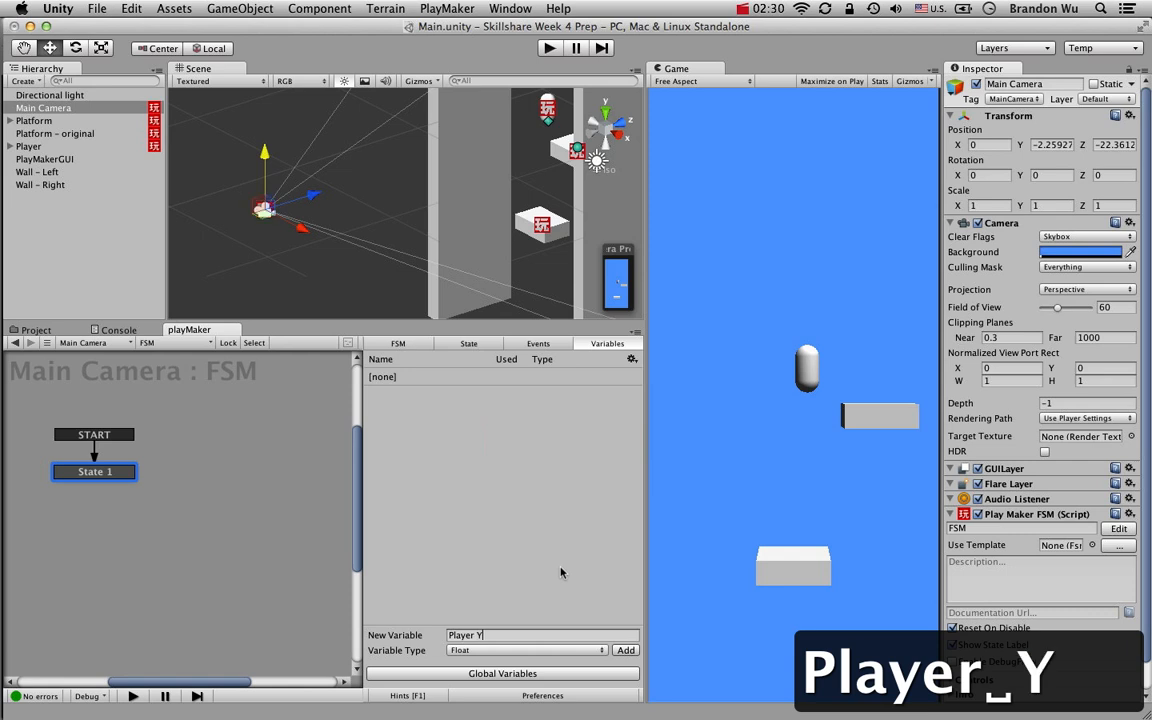
{"action": "type", "text": " Velocity"}
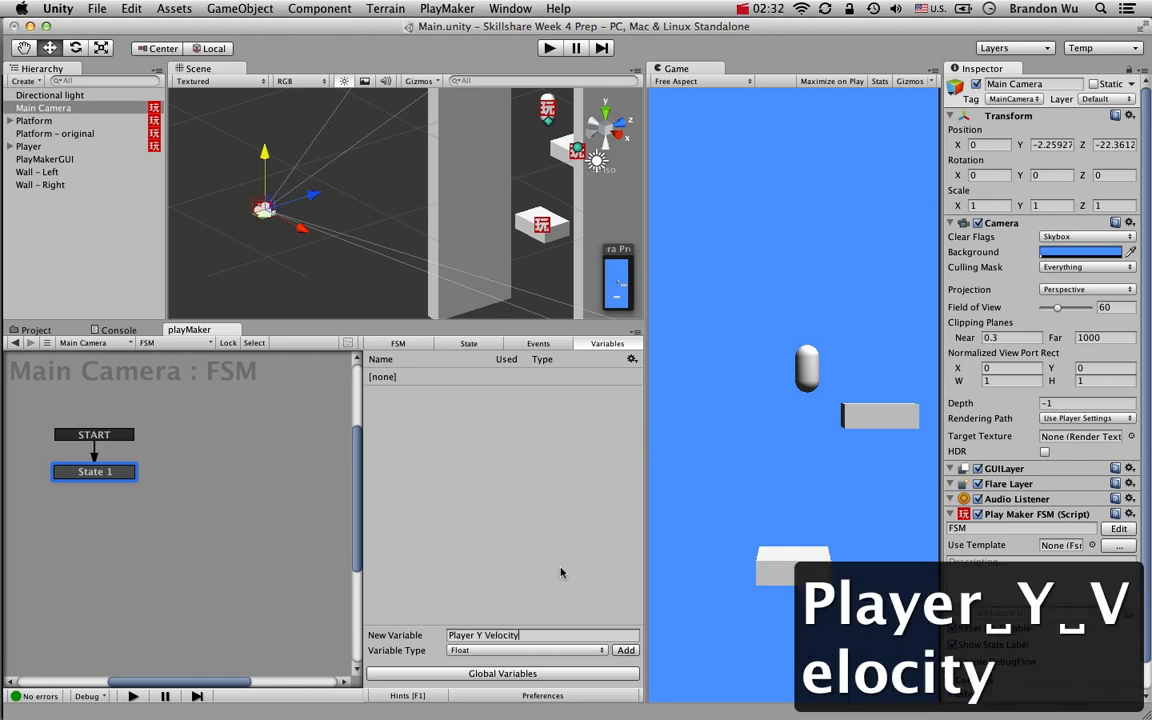
{"action": "key", "text": "Return"}
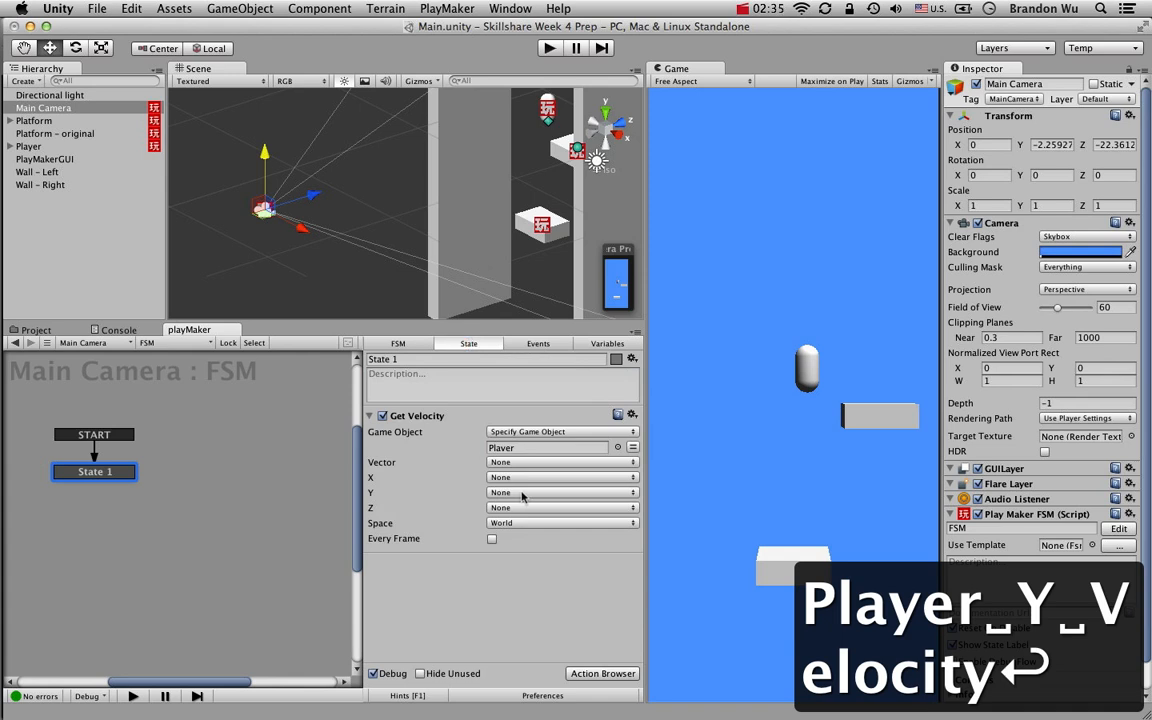
Store the Y value of Get Velocity in Player Y Velocity and have the action run every frame
{"action": "left_click", "coordinate": [521, 492]}
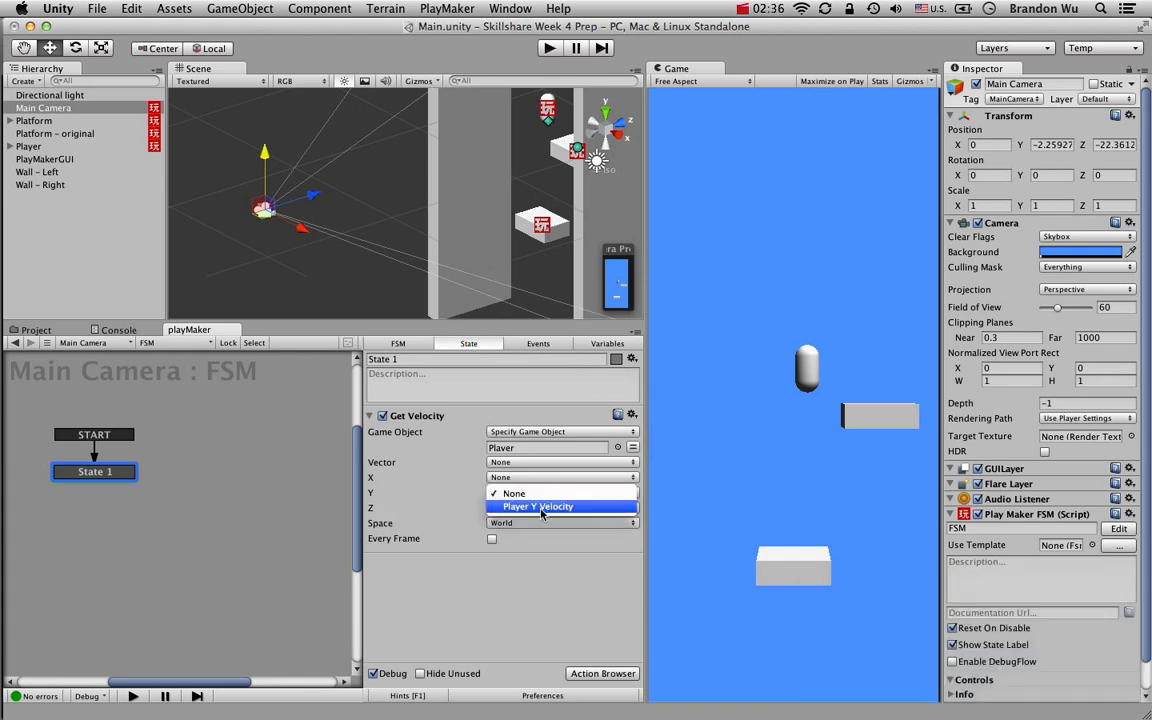
{"action": "left_click", "coordinate": [530, 506]}
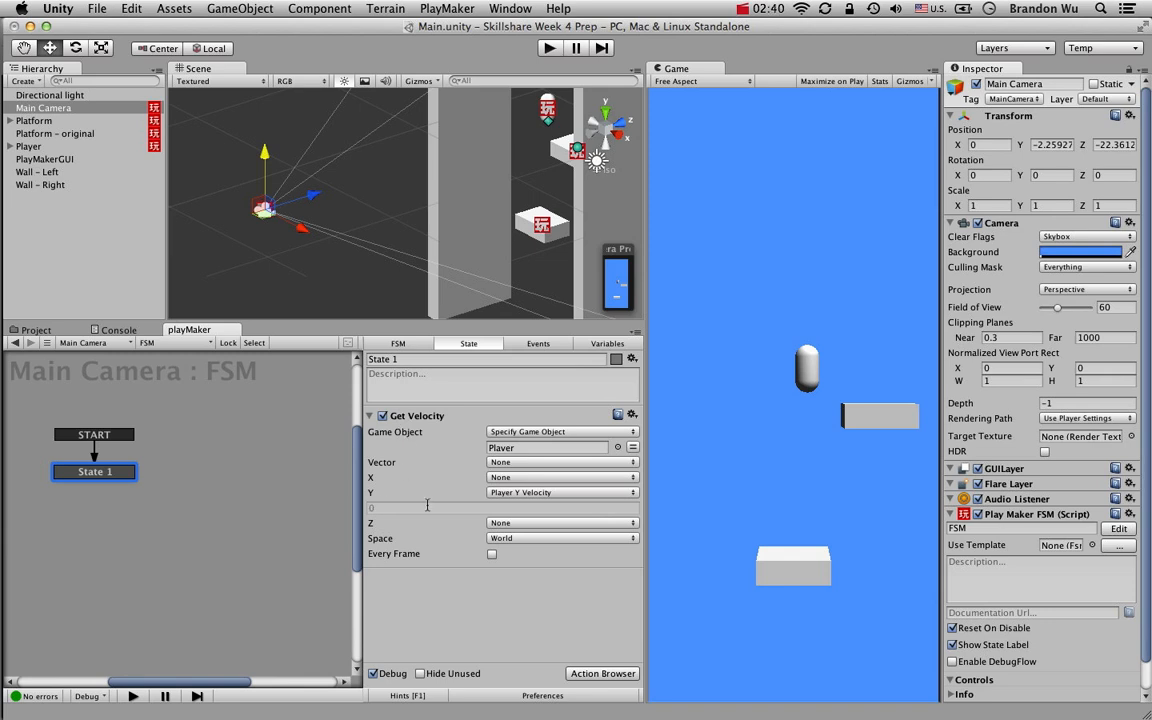
{"action": "left_click", "coordinate": [492, 555]}
Enlarge the PlayMaker editor area and add a Float Compare action below Get Velocity in State 1
{"action": "left_click_drag", "start_coordinate": [527, 322], "coordinate": [527, 287]}
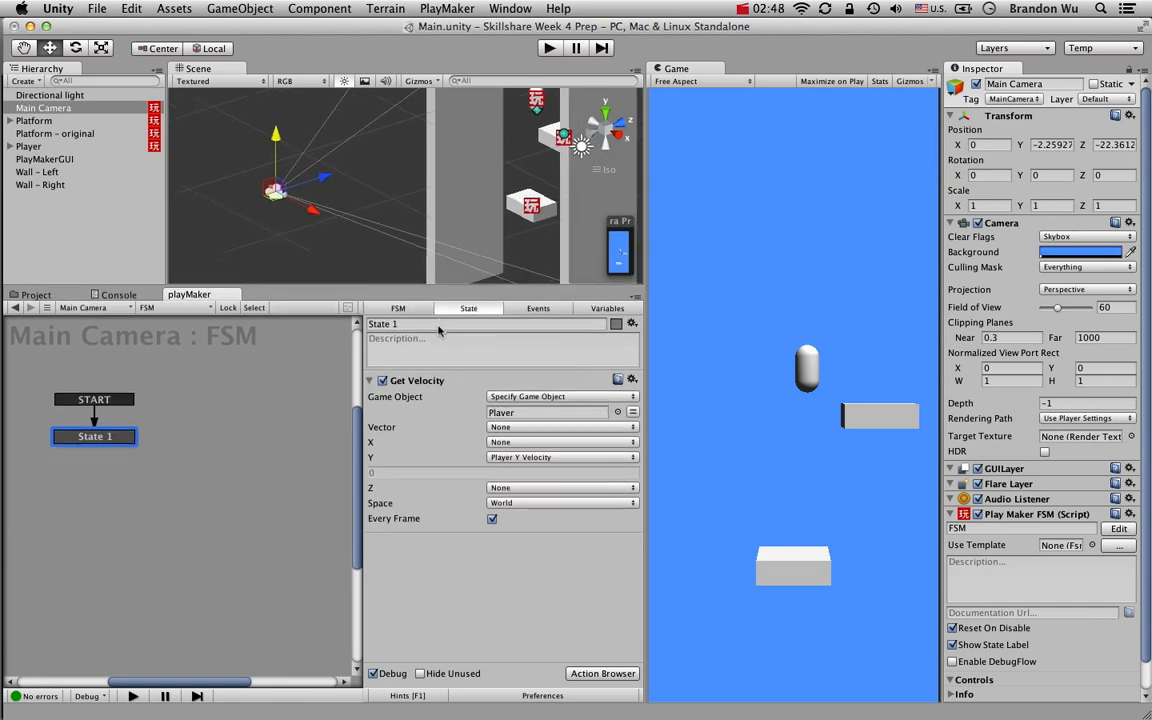
{"action": "left_click", "coordinate": [603, 673]}
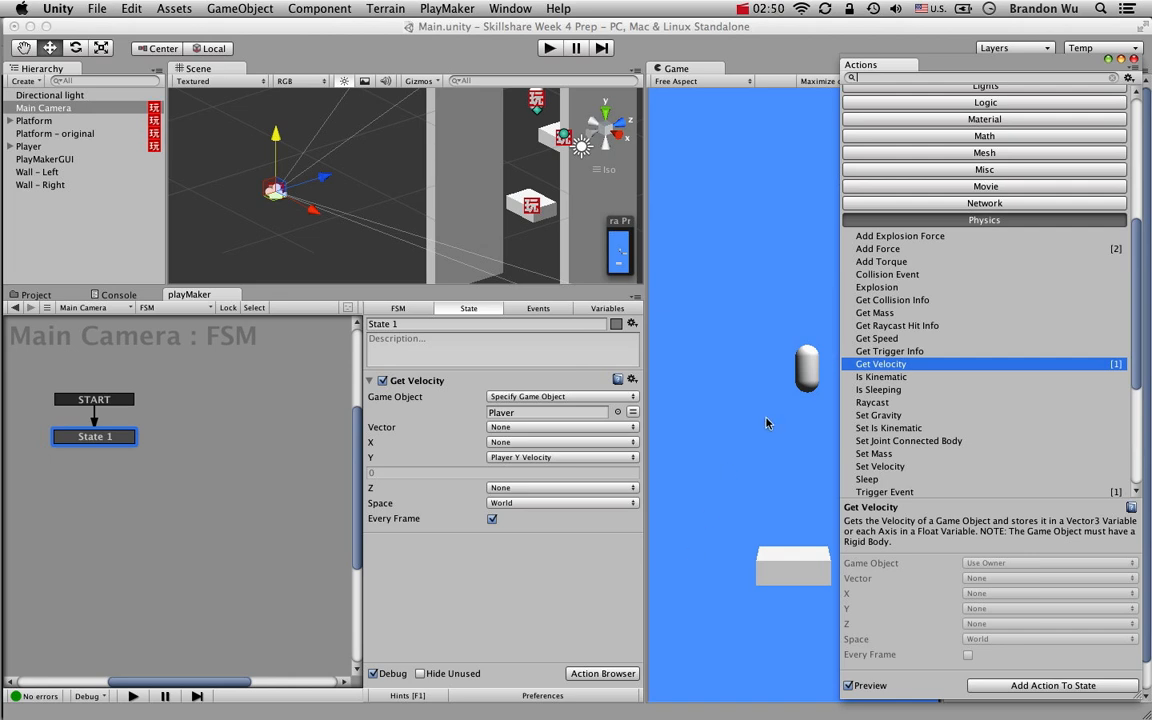
{"action": "scroll", "coordinate": [843, 303], "scroll_direction": "up", "scroll_amount": 10}
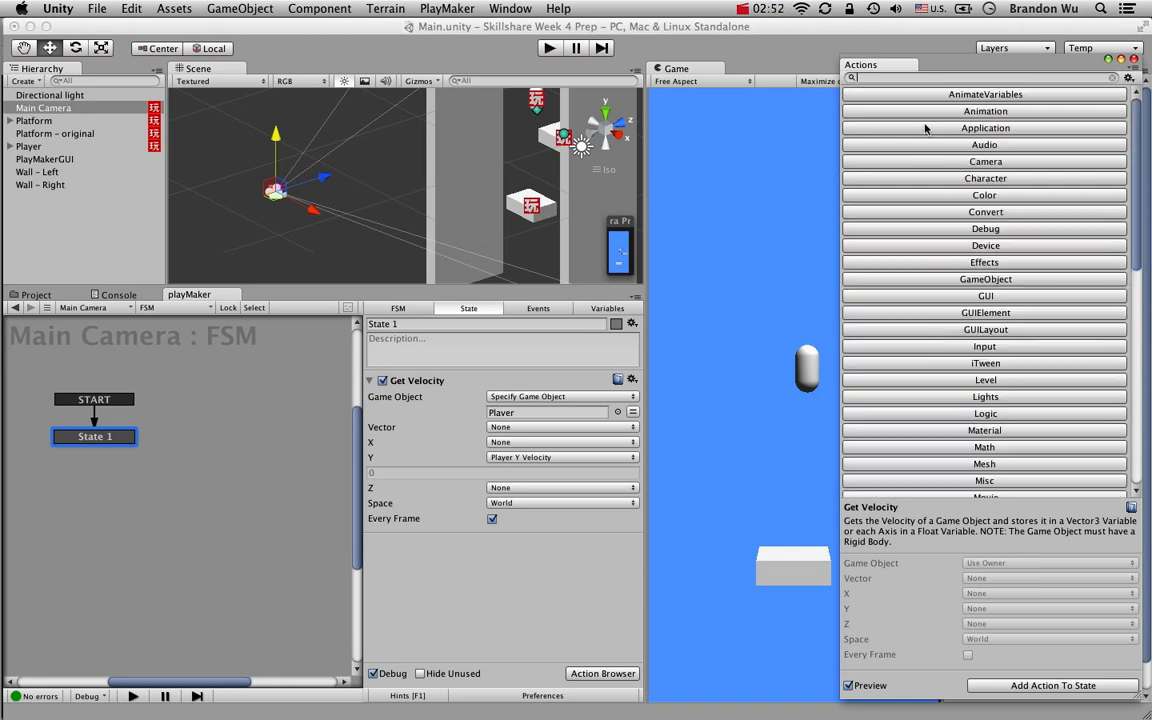
{"action": "type", "text": "float"}
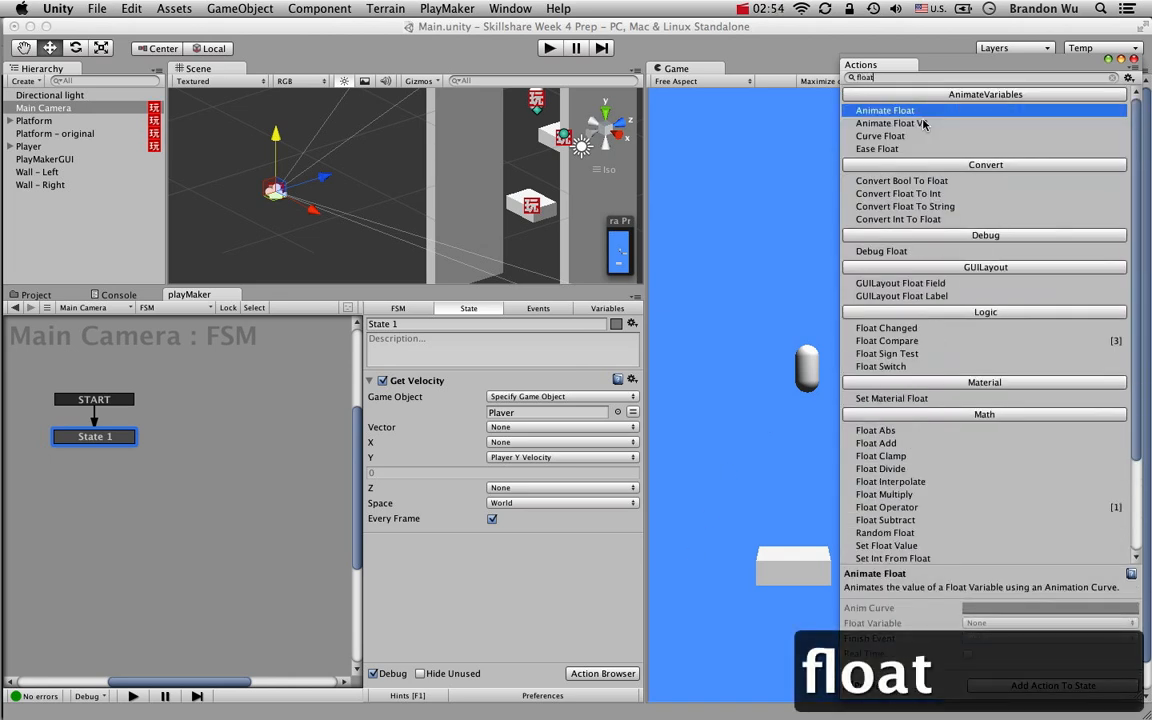
{"action": "scroll", "coordinate": [957, 345], "scroll_direction": "down", "scroll_amount": 5}
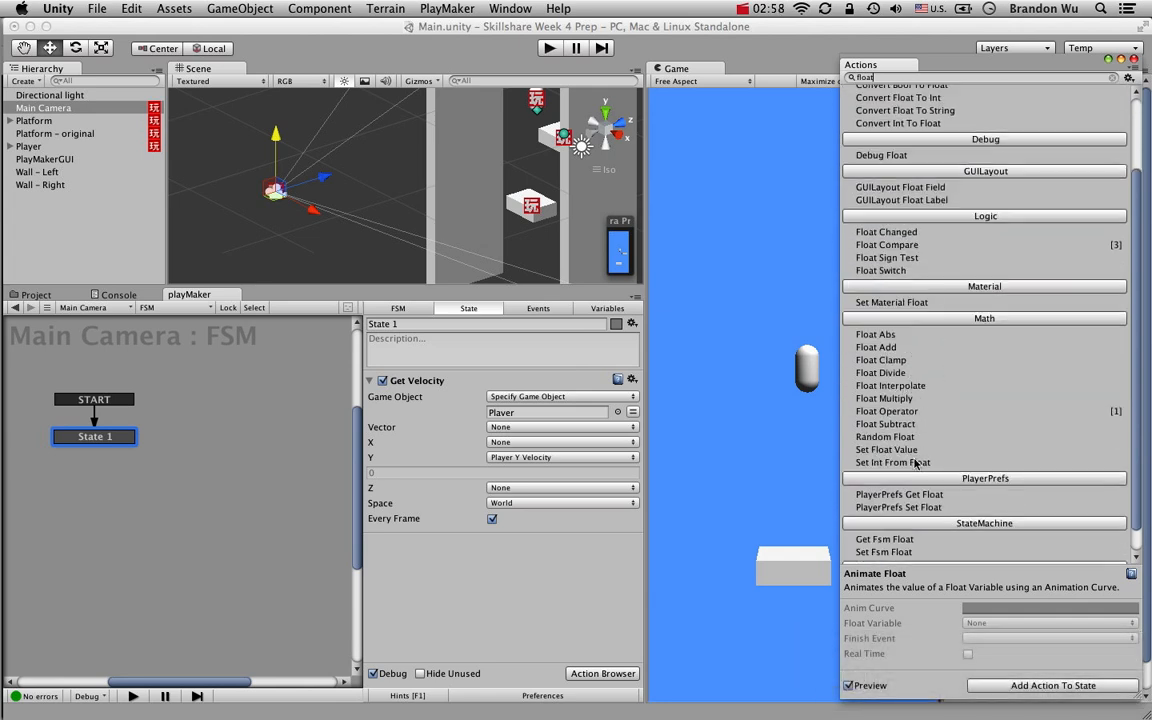
{"action": "type", "text": "comp"}
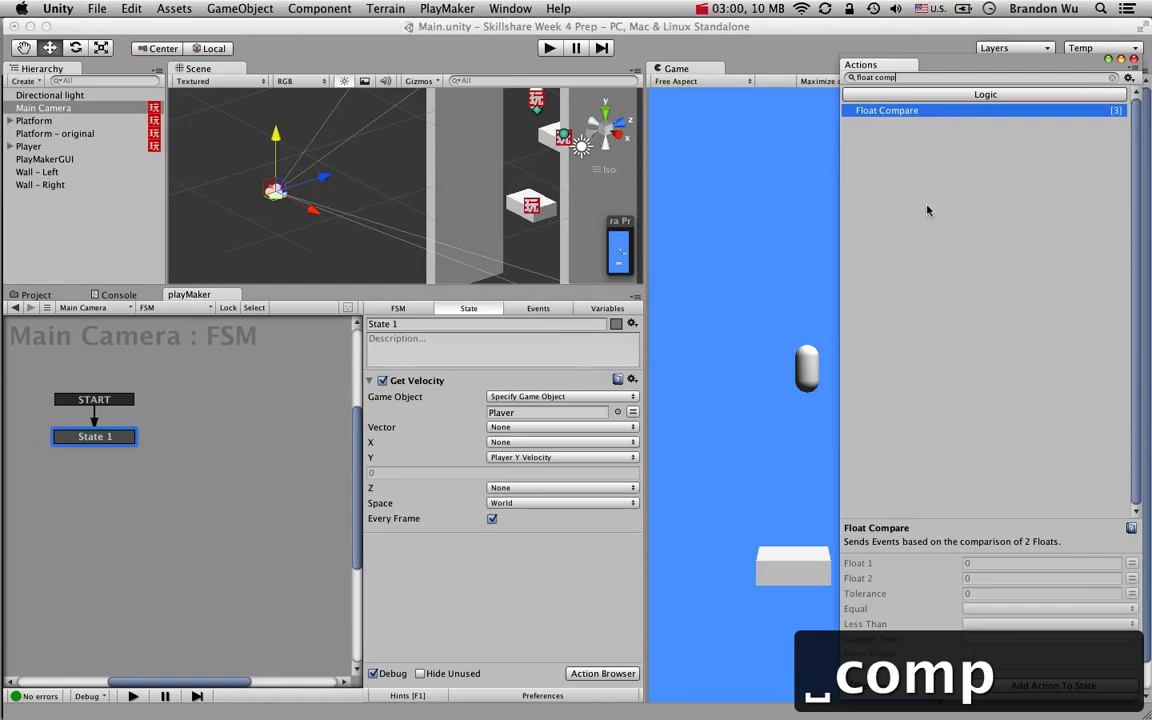
{"action": "left_click_drag", "start_coordinate": [936, 110], "coordinate": [545, 624]}
{"action": "scroll", "coordinate": [494, 586], "scroll_direction": "up", "scroll_amount": 1}
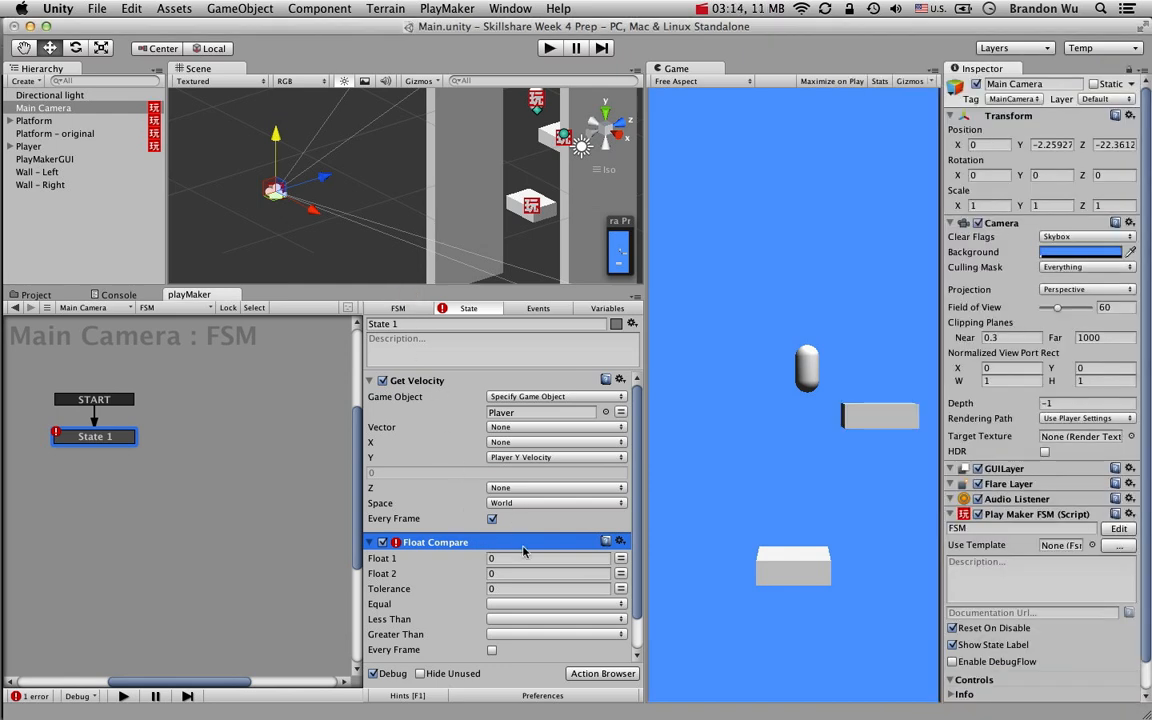
Set Float Compare's Float 1 to the Player Y Velocity variable and have the action run every frame
{"action": "scroll", "coordinate": [636, 528], "scroll_direction": "down", "scroll_amount": 2}
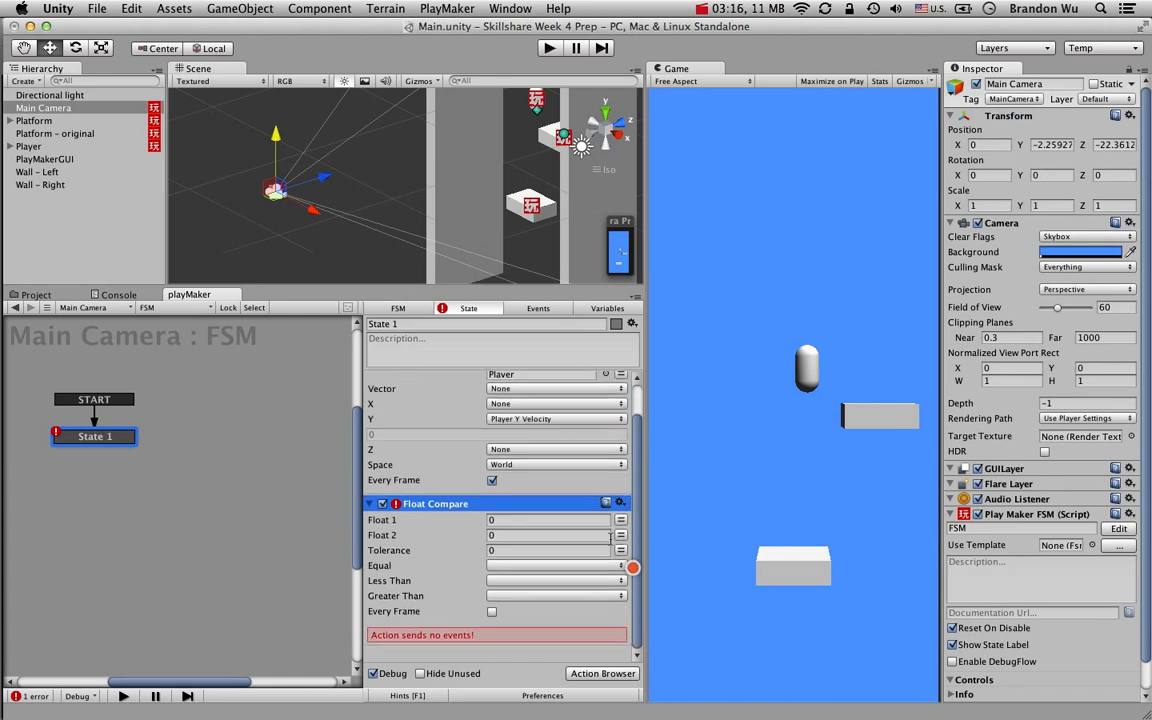
{"action": "left_click", "coordinate": [621, 519]}
{"action": "left_click", "coordinate": [598, 520]}
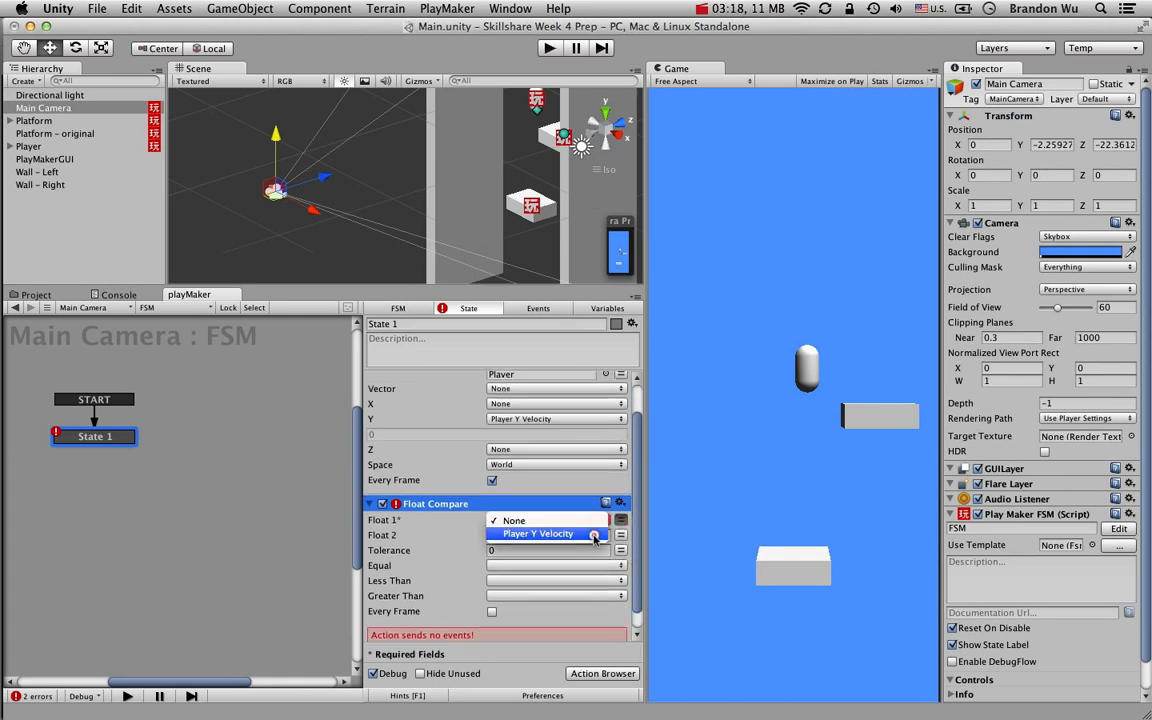
{"action": "left_click", "coordinate": [500, 485]}
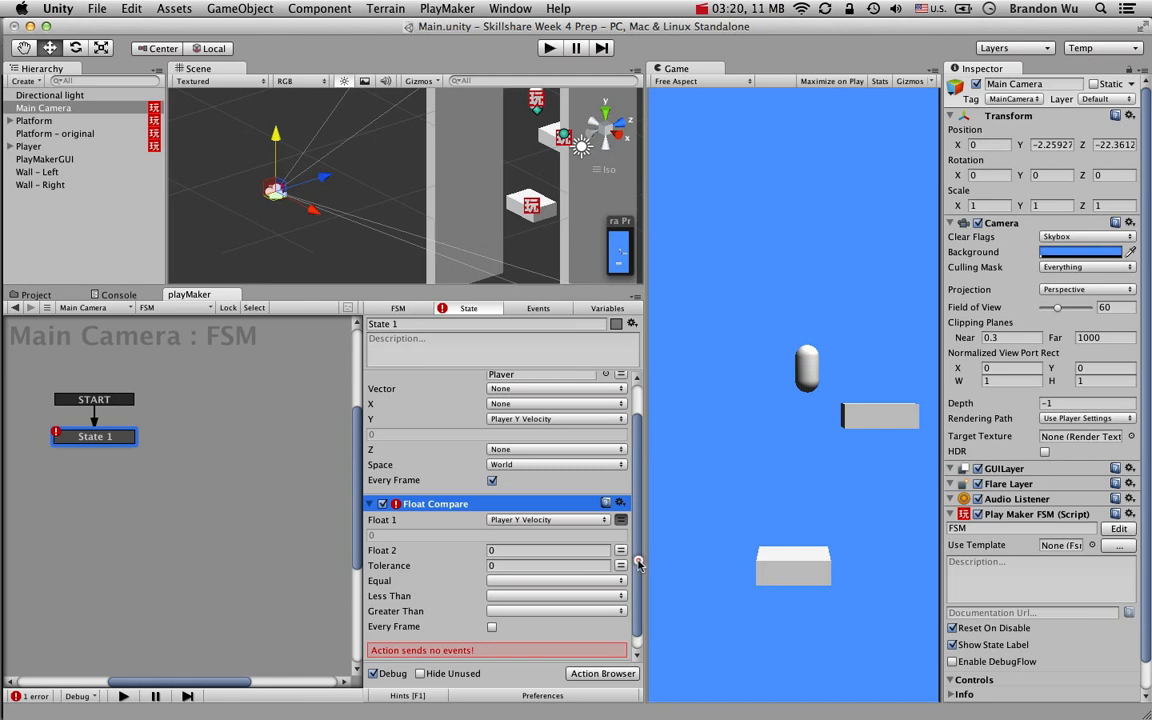
{"action": "scroll", "coordinate": [638, 565], "scroll_direction": "down", "scroll_amount": 1}
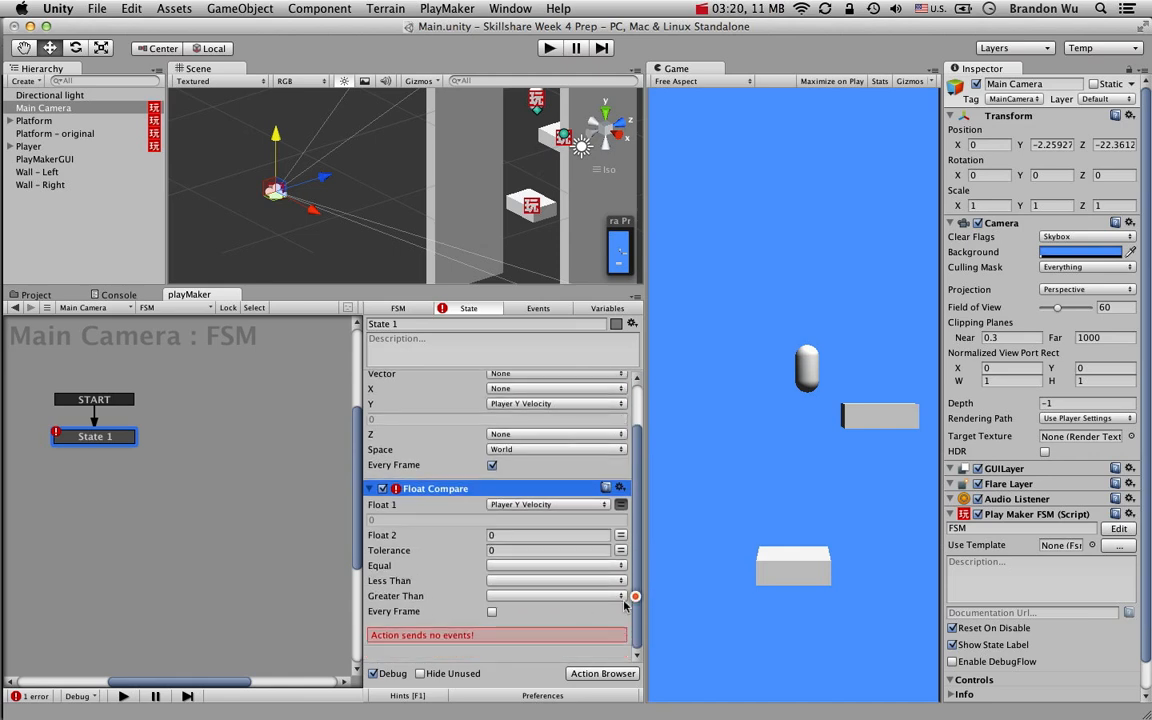
{"action": "left_click", "coordinate": [517, 597]}
{"action": "left_click", "coordinate": [451, 602]}
{"action": "left_click", "coordinate": [436, 598]}
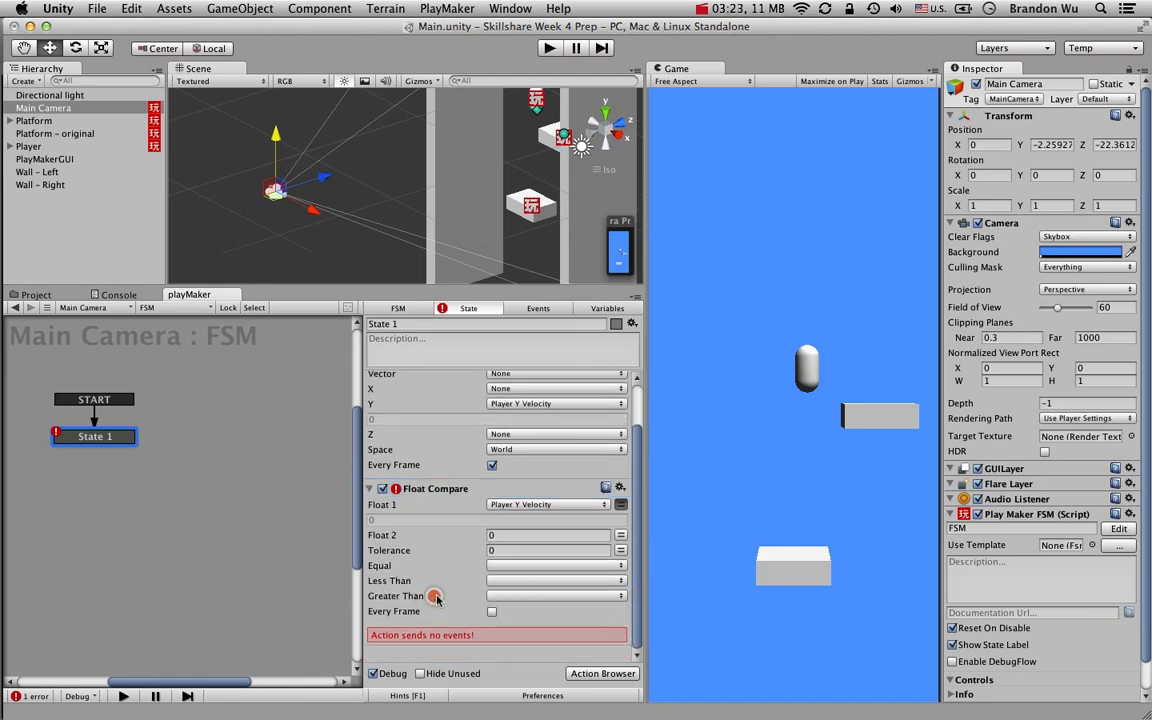
{"action": "left_click", "coordinate": [491, 613]}
Add an event named "Player Moving Up" to the Main Camera's FSM
{"action": "left_click", "coordinate": [538, 308]}
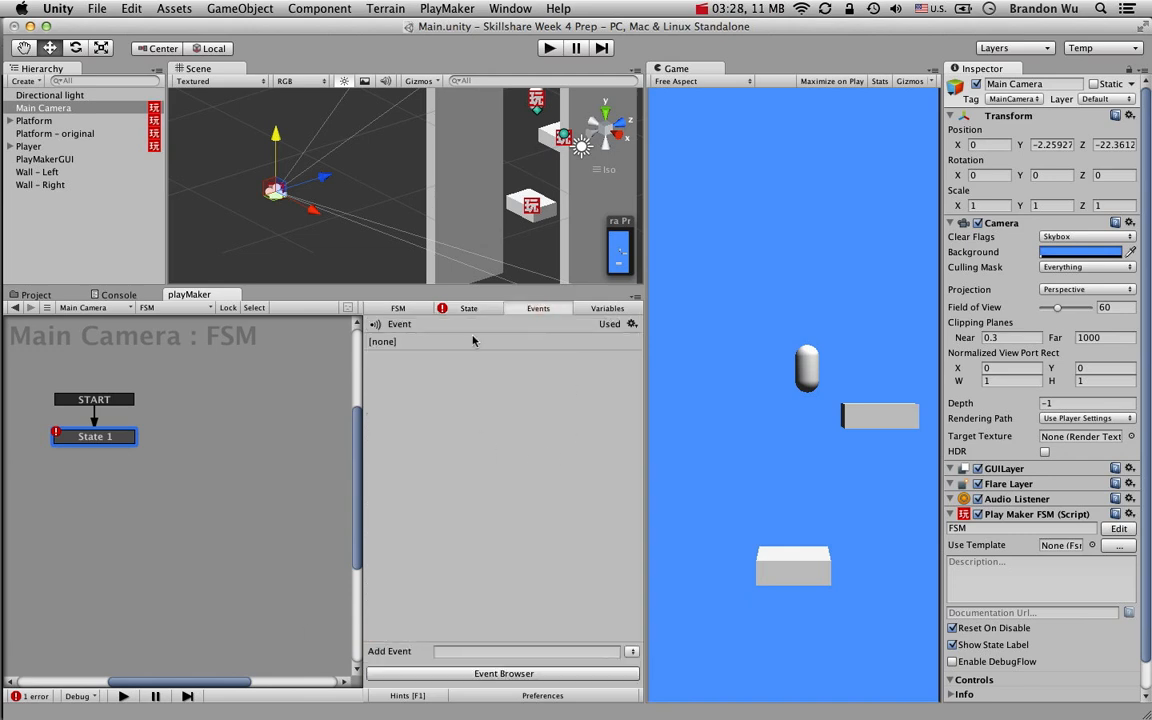
{"action": "left_click", "coordinate": [469, 308]}
{"action": "left_click", "coordinate": [510, 651]}
{"action": "type", "text": "Go"}
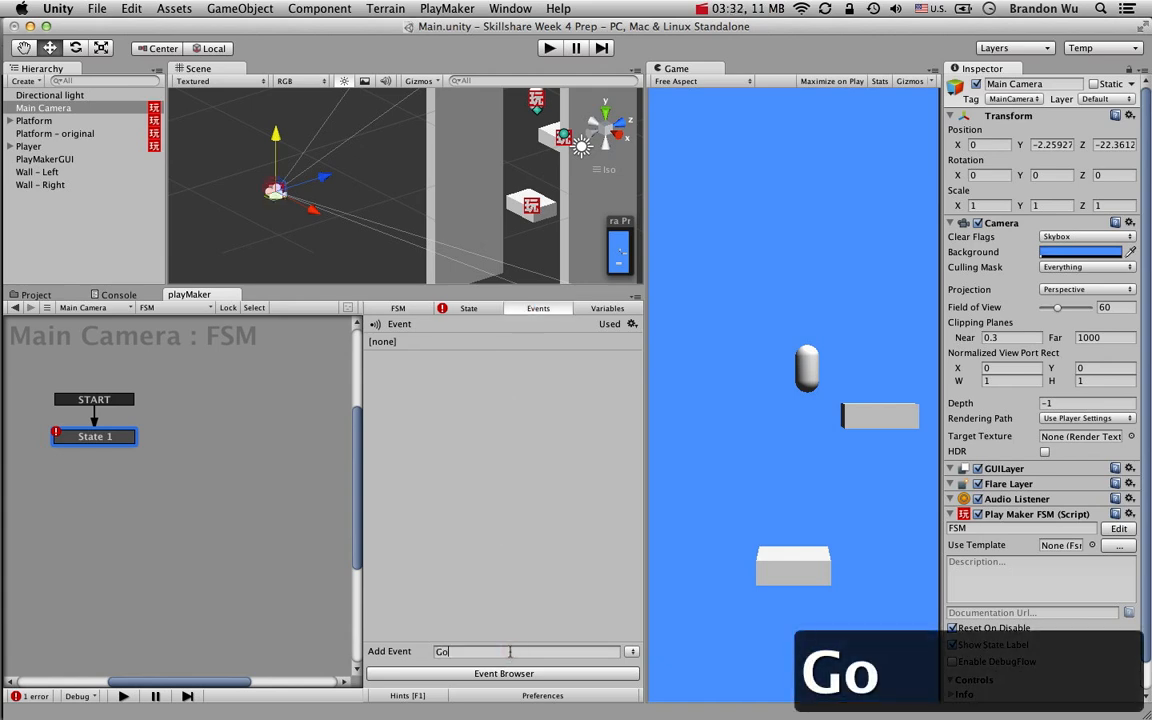
{"action": "key", "text": "BackSpace"}
{"action": "key", "text": "BackSpace"}
{"action": "type", "text": "Pla"}
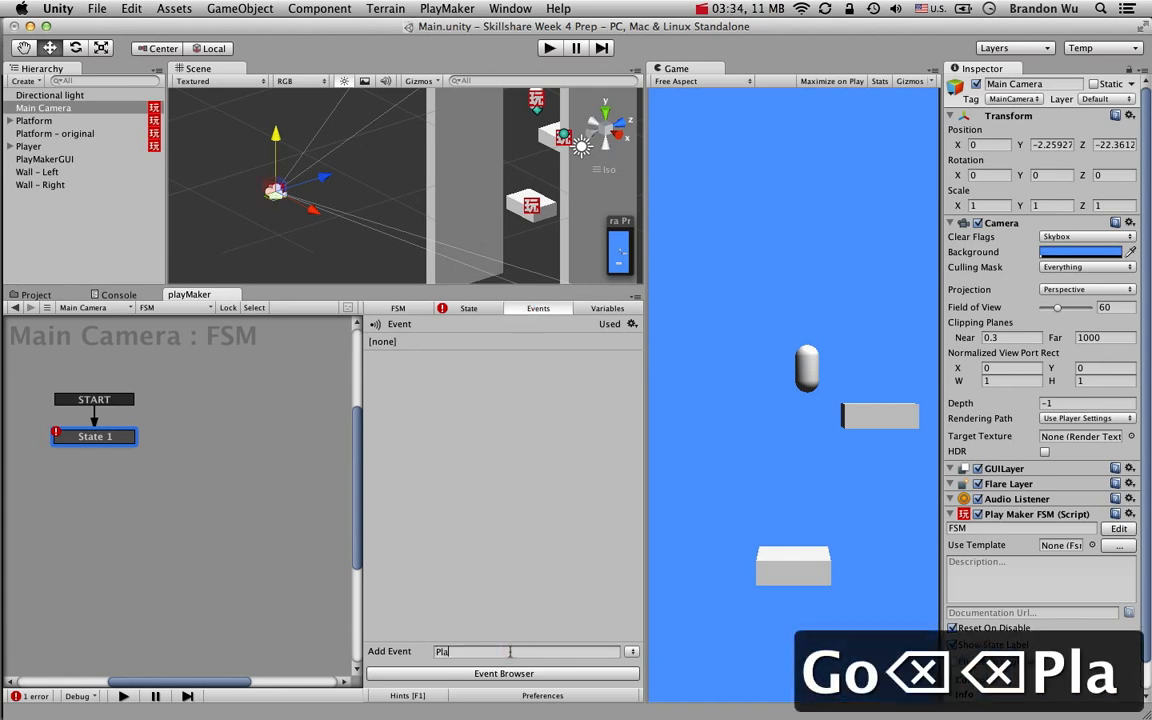
{"action": "type", "text": "yer Moving Up"}
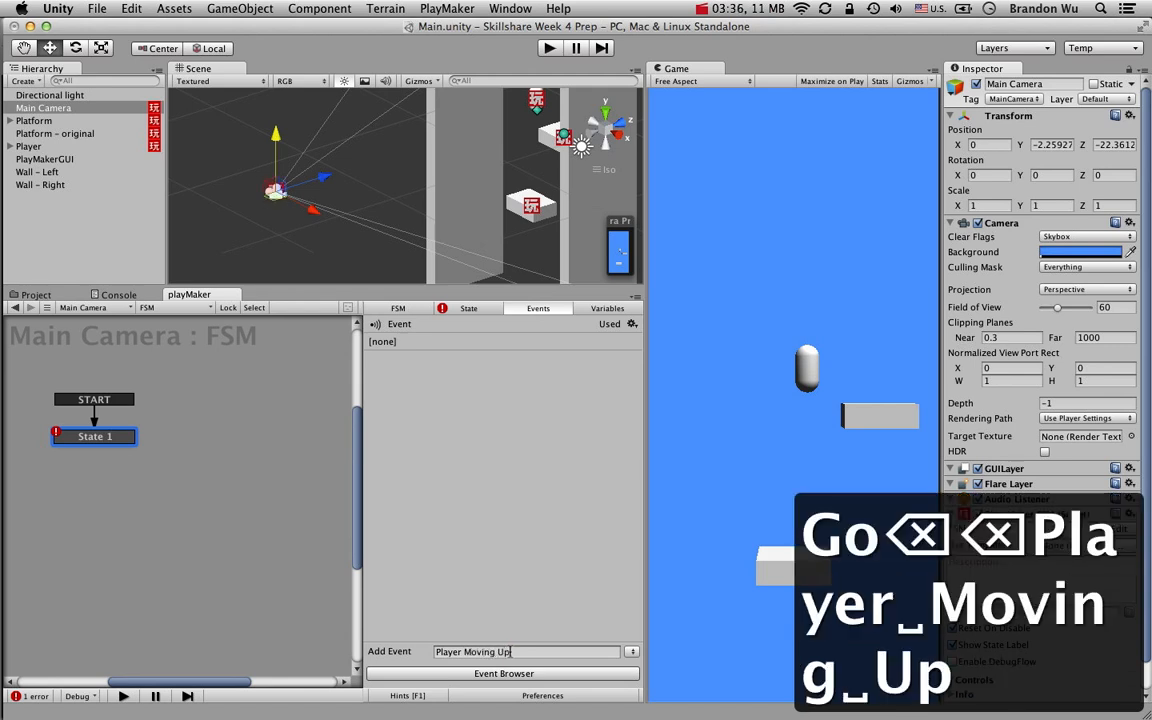
{"action": "key", "text": "Return"}
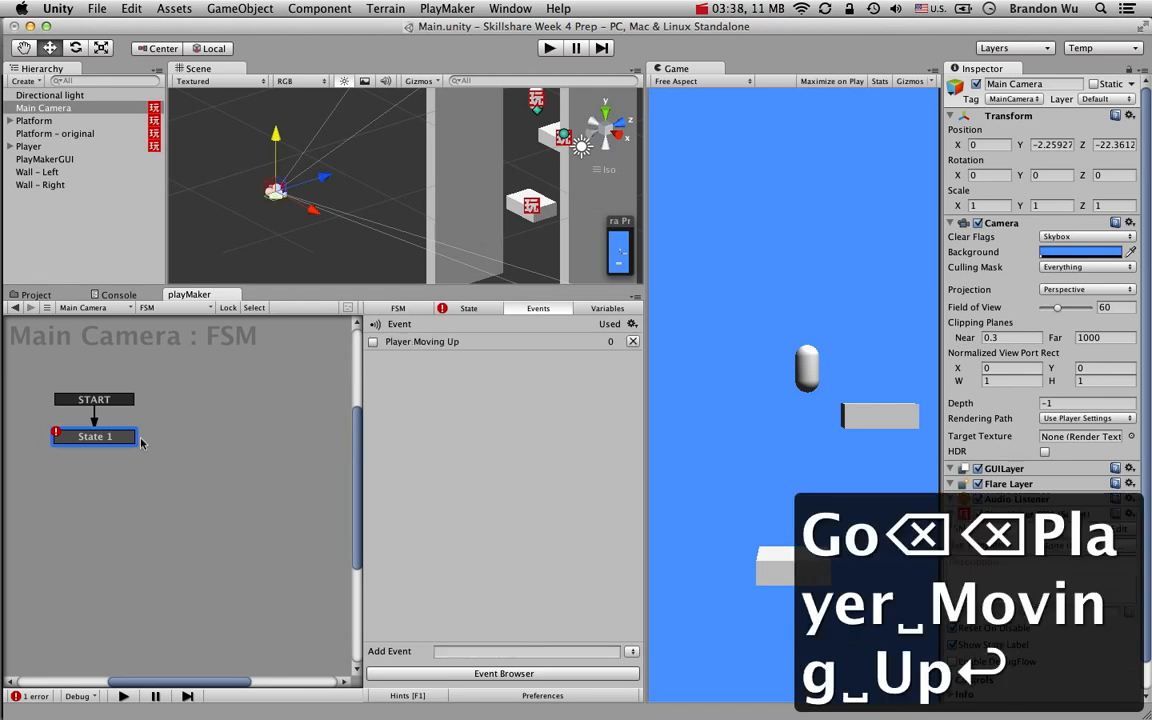
Add a Player Moving Up transition to State 1 and make Float Compare send that event for Greater Than
{"action": "left_click", "coordinate": [118, 437]}
{"action": "right_click", "coordinate": [108, 437]}
{"action": "mouse_move", "coordinate": [200, 443]}
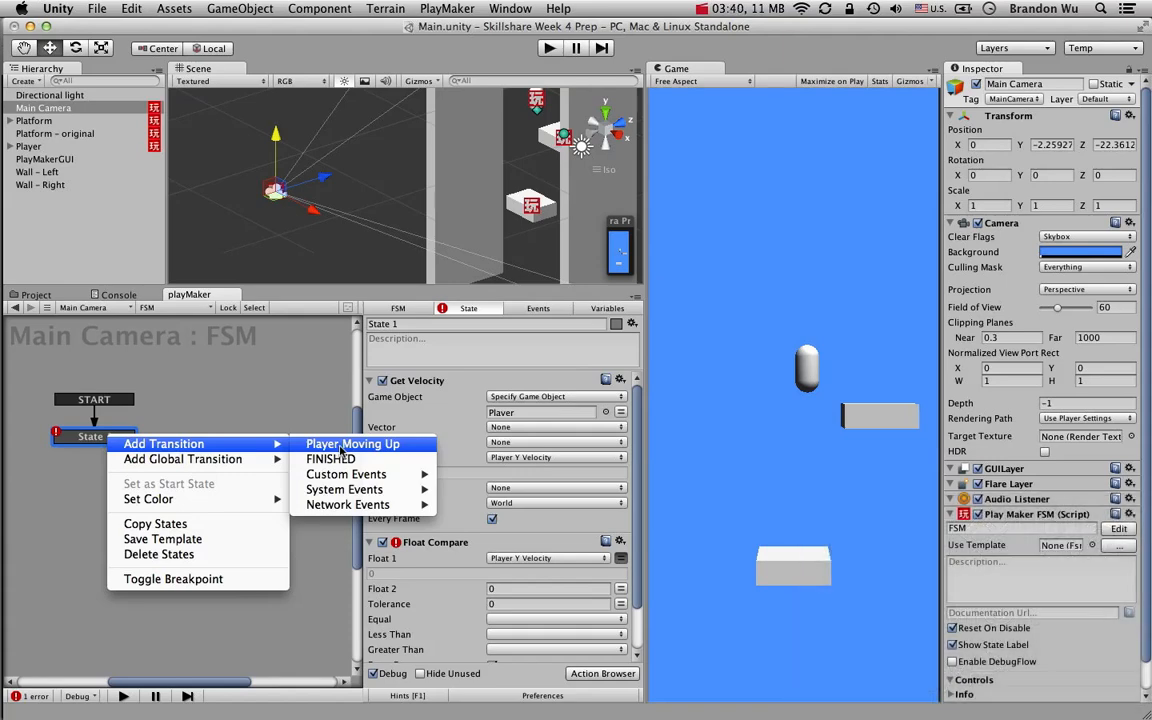
{"action": "left_click", "coordinate": [341, 450]}
{"action": "scroll", "coordinate": [462, 648], "scroll_direction": "down", "scroll_amount": 2}
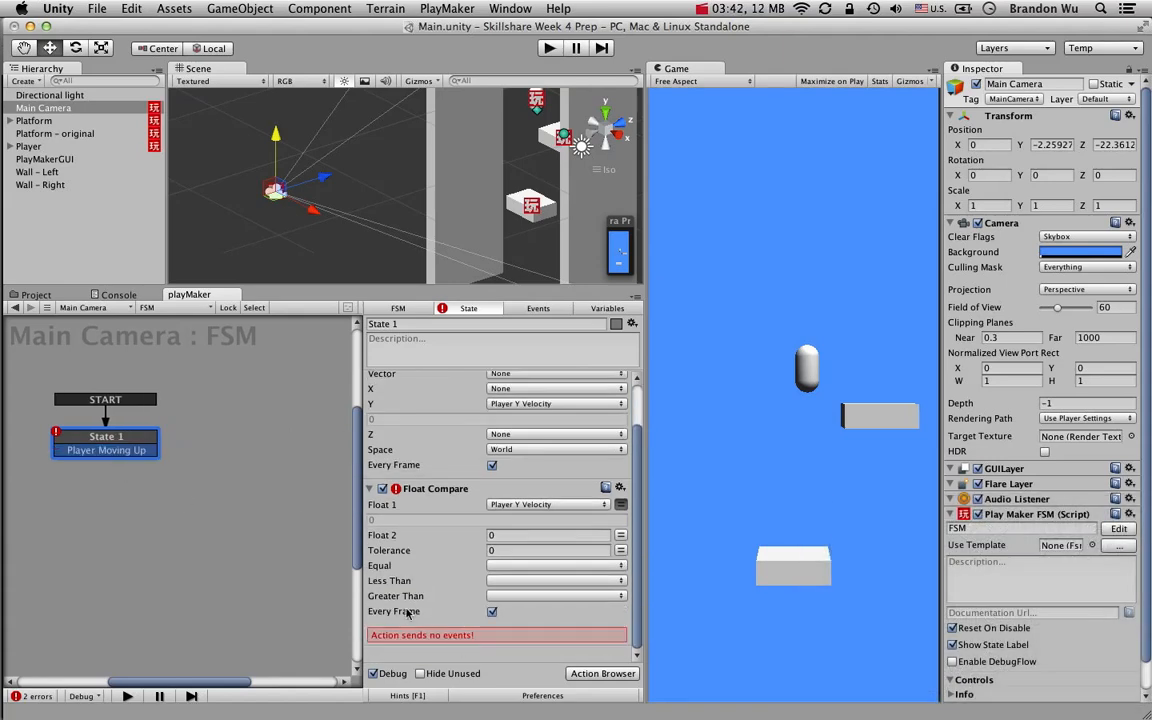
{"action": "left_click", "coordinate": [535, 596]}
{"action": "left_click", "coordinate": [540, 618]}
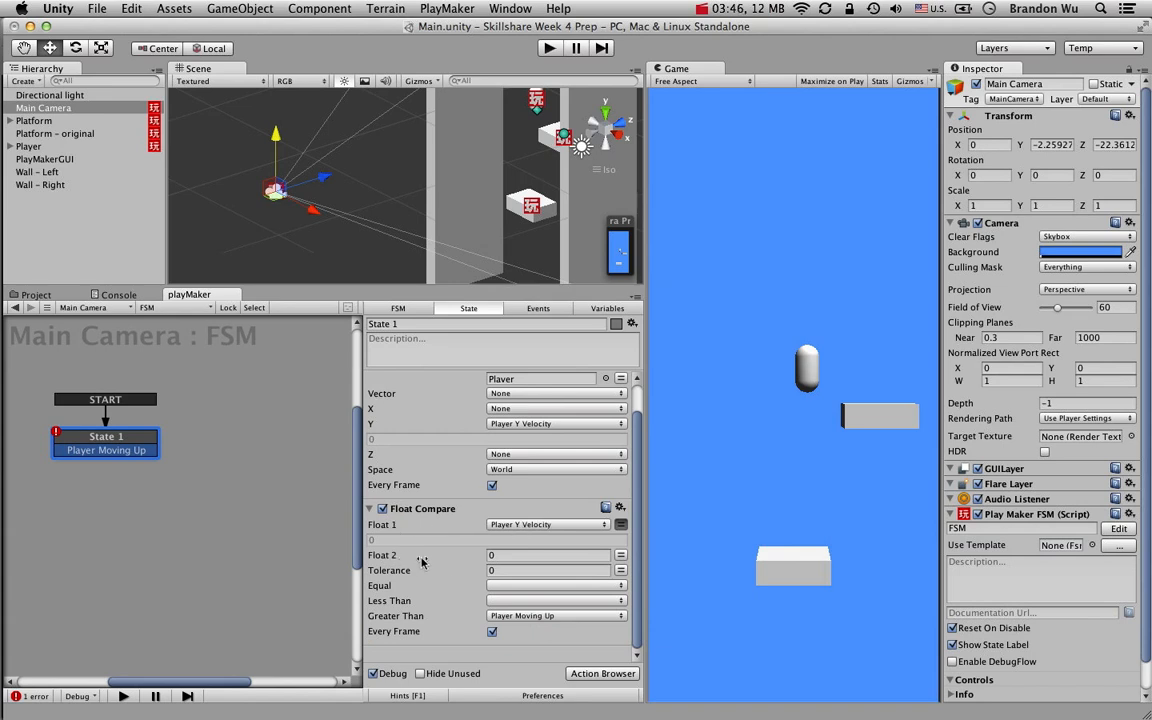
Rename State 1 as "Stay"
{"action": "left_click", "coordinate": [138, 436]}
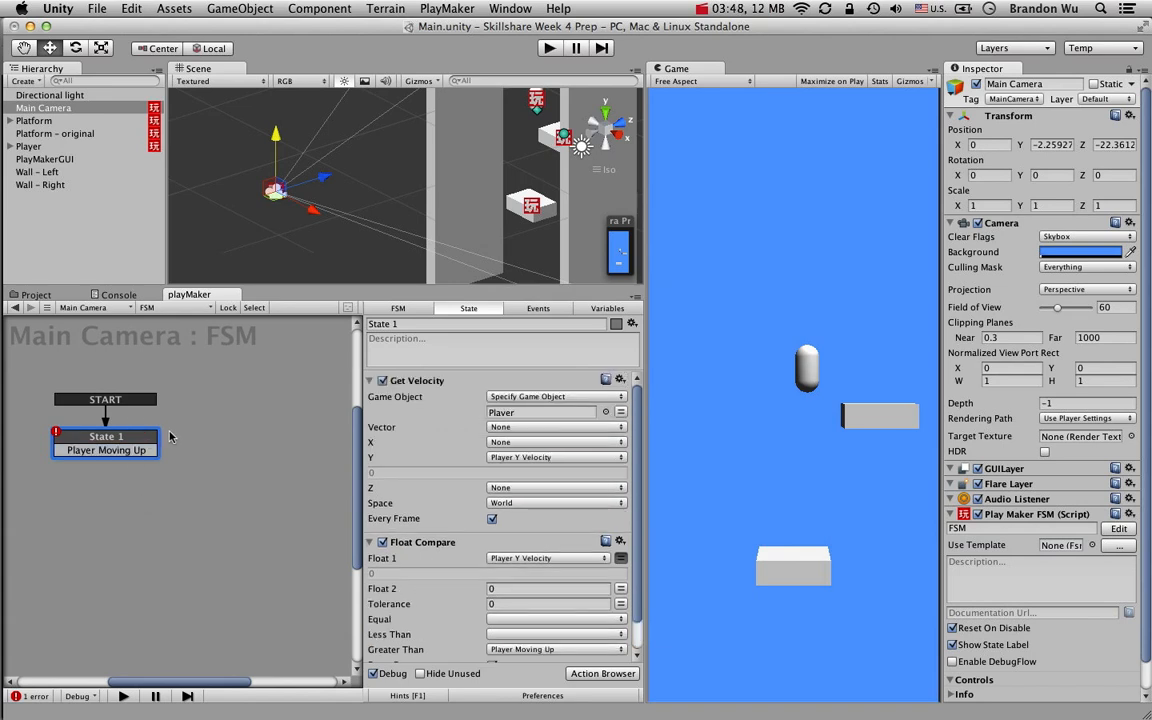
{"action": "left_click", "coordinate": [418, 325]}
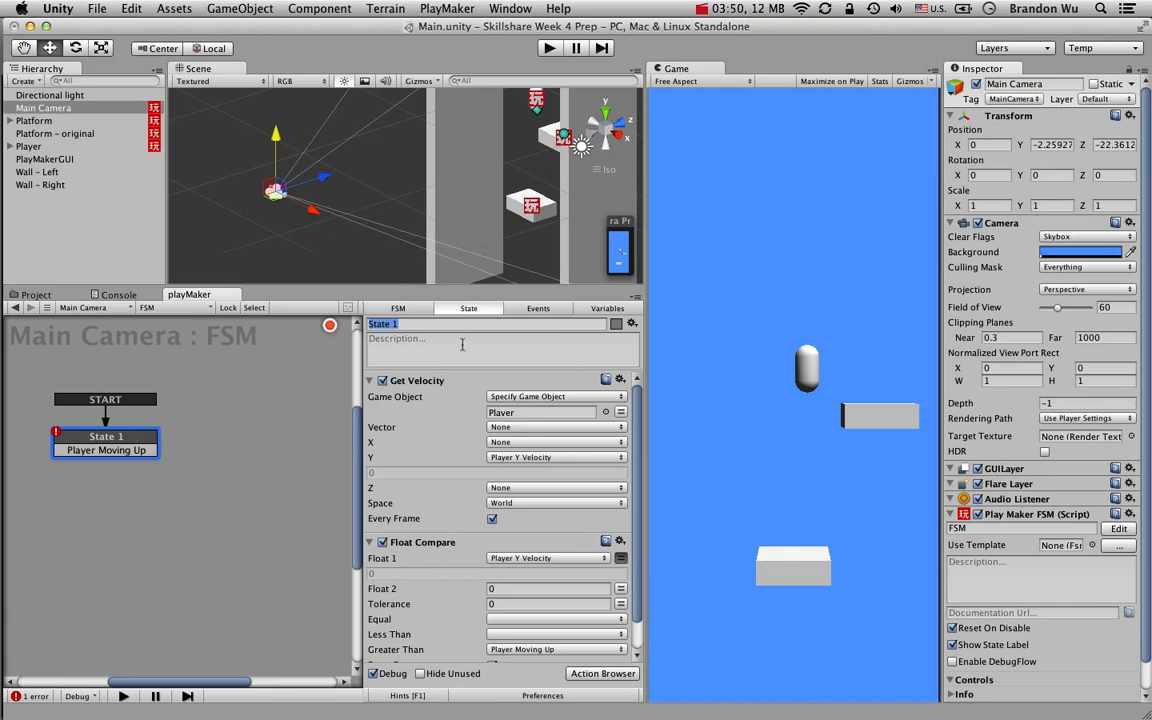
{"action": "type", "text": "Stay"}
{"action": "key", "text": "Return"}
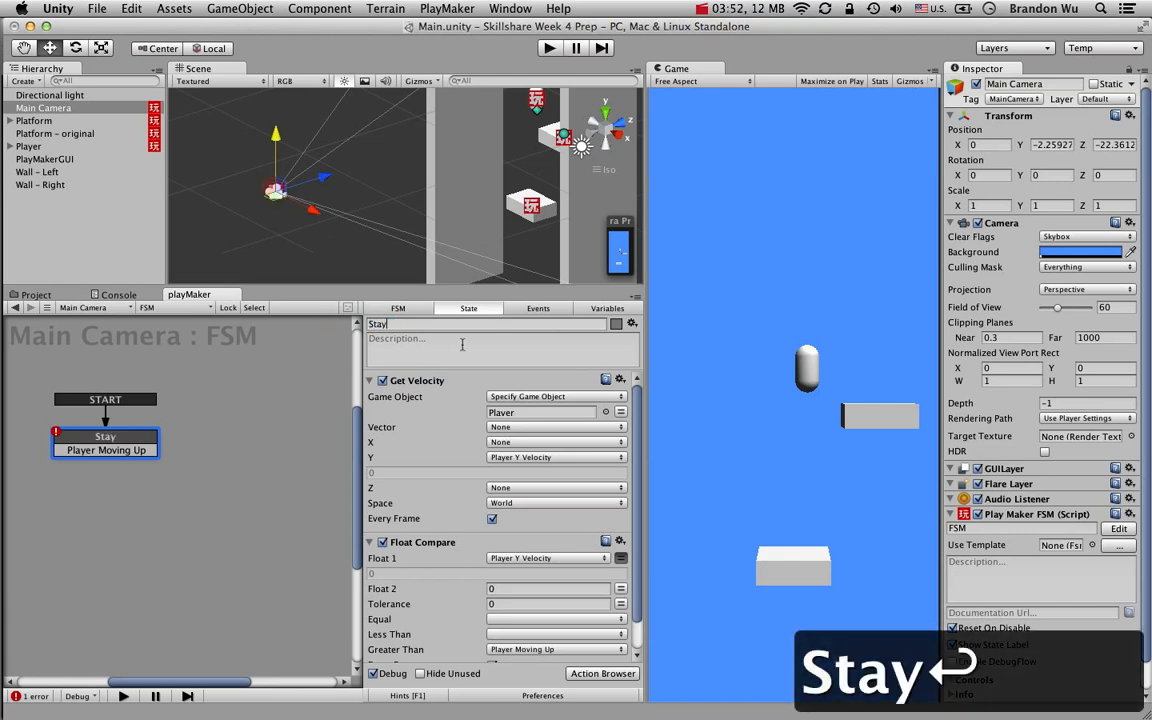
Add a second state beside Stay and name it "Move"
{"action": "right_click", "coordinate": [181, 440]}
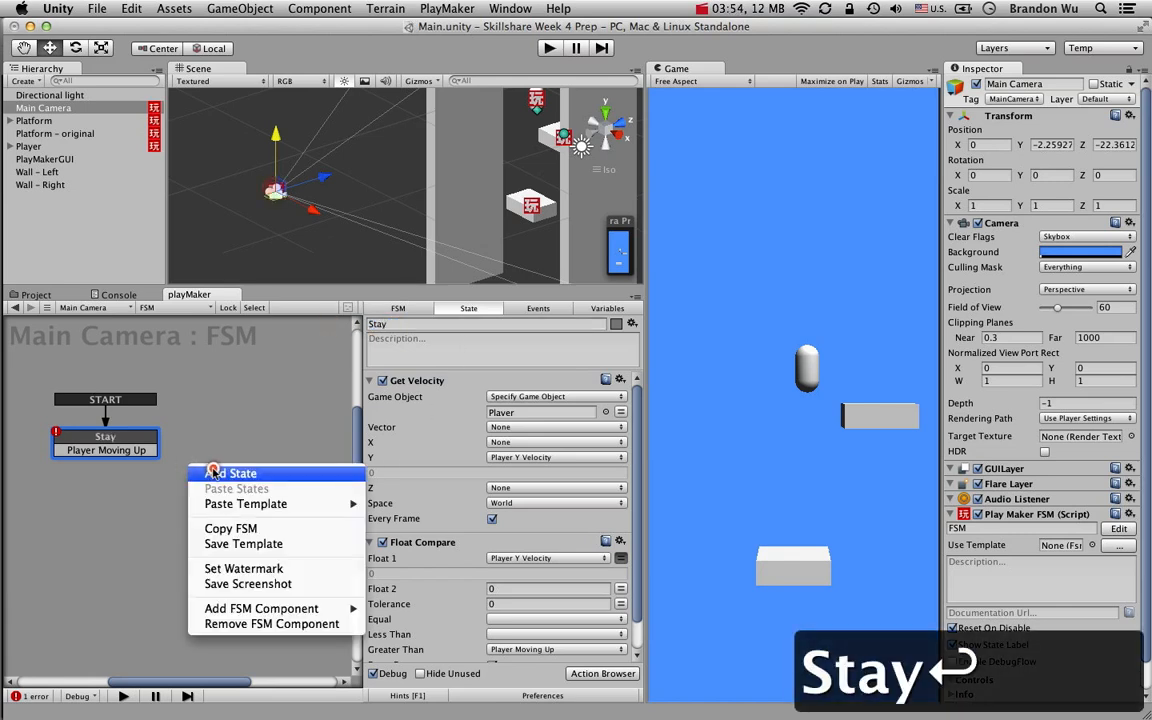
{"action": "left_click", "coordinate": [200, 424]}
{"action": "left_click_drag", "start_coordinate": [235, 453], "coordinate": [261, 439]}
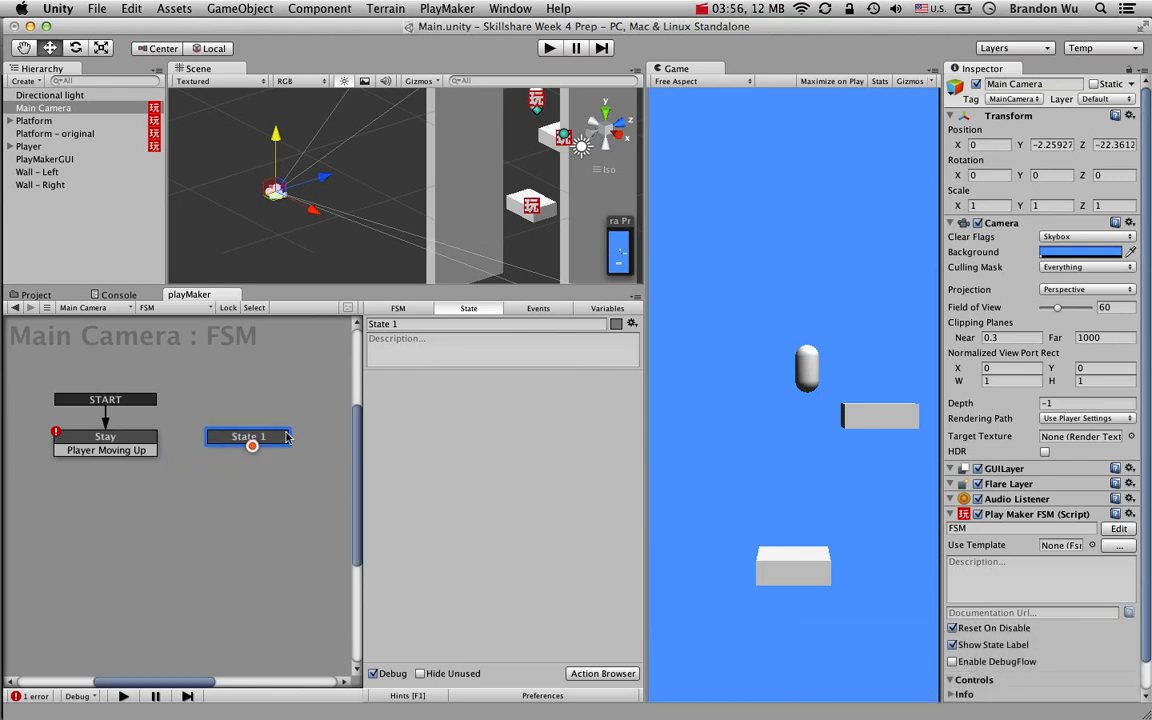
{"action": "left_click", "coordinate": [421, 323]}
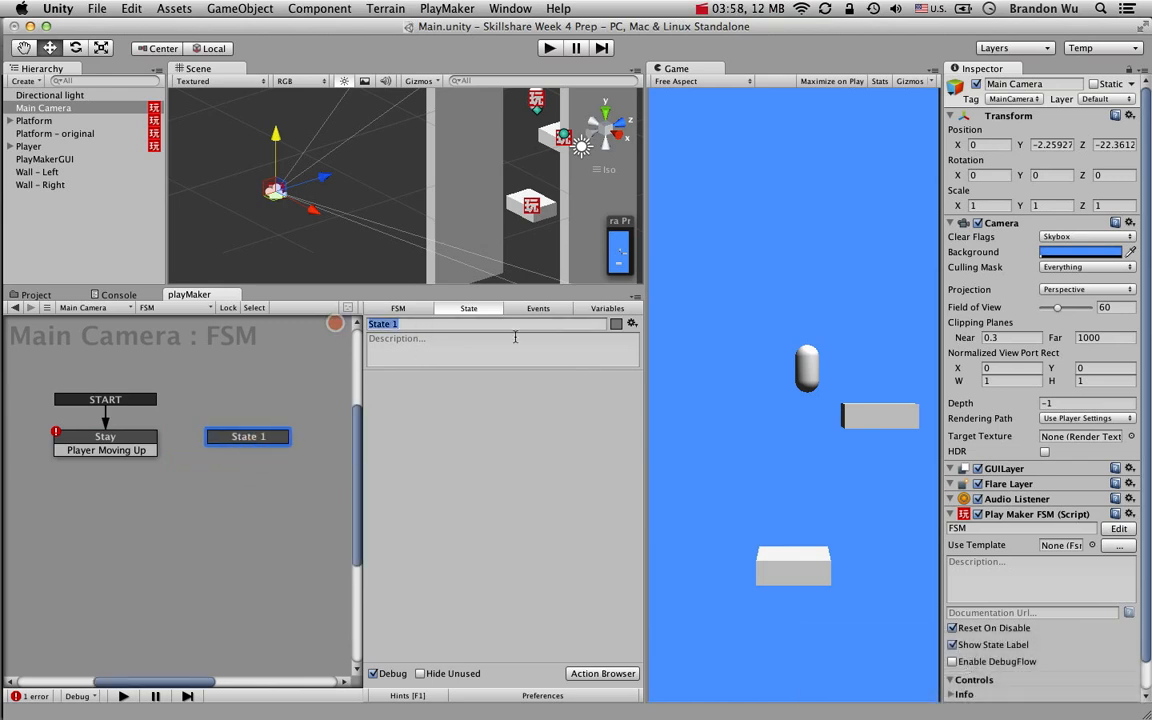
{"action": "type", "text": "Move"}
{"action": "key", "text": "Return"}
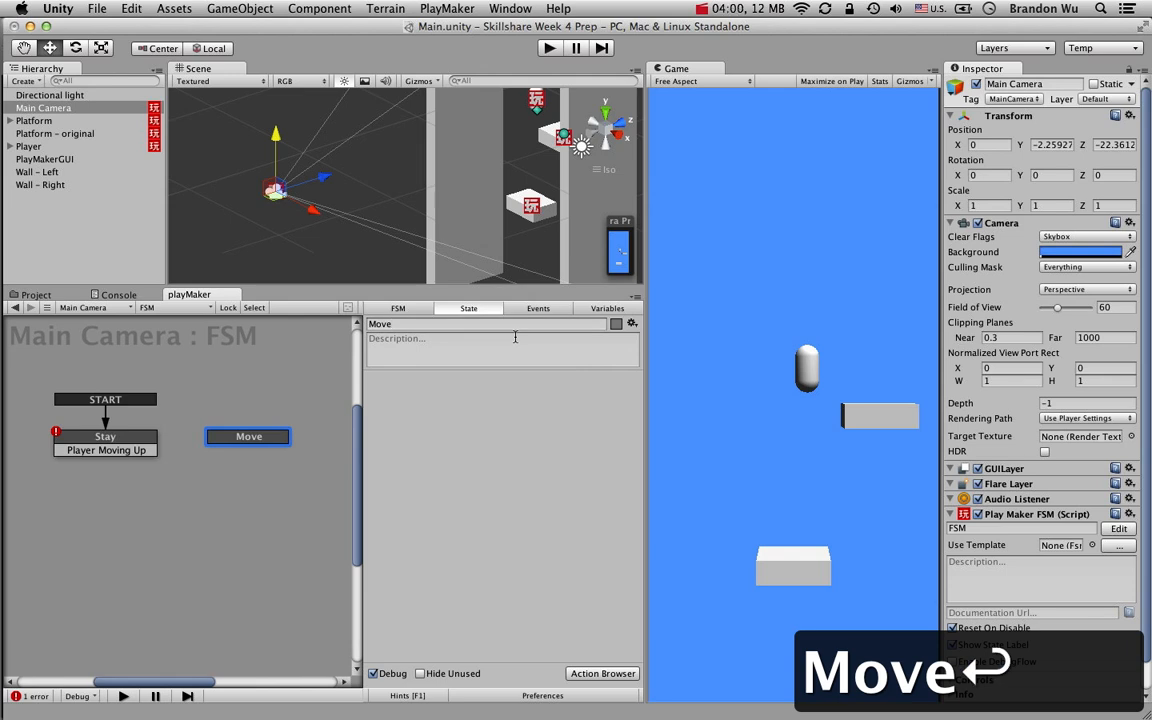
Connect Stay's Player Moving Up transition to the Move state
{"action": "left_click", "coordinate": [155, 453]}
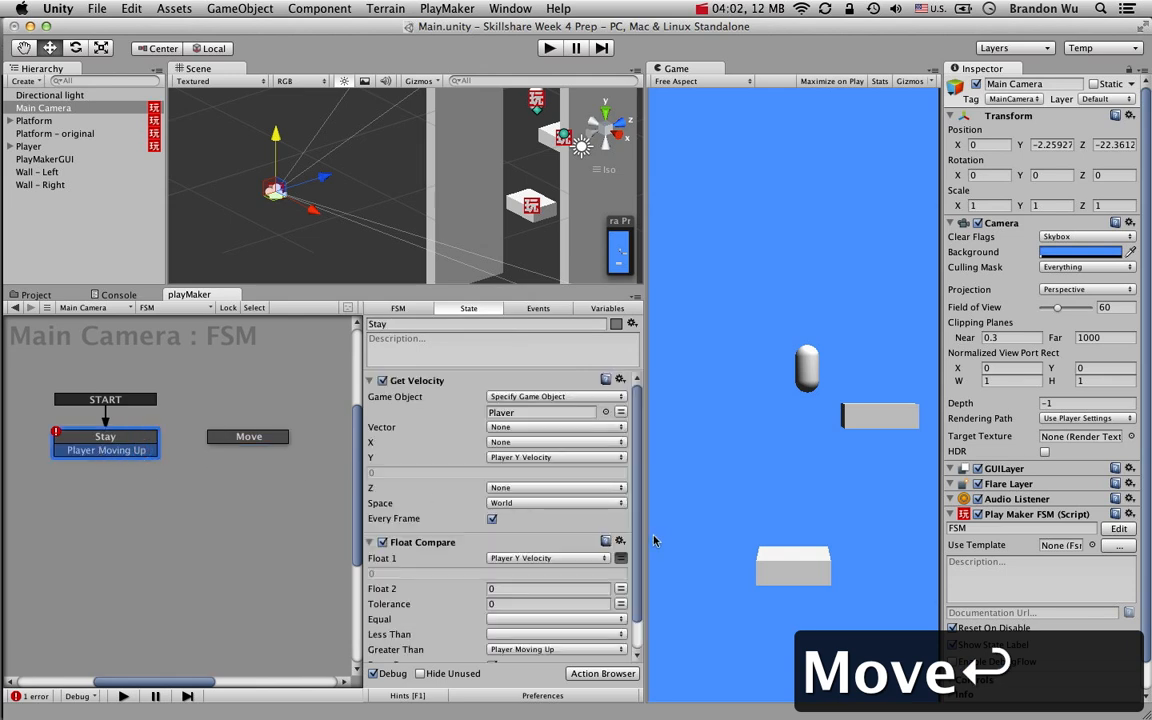
{"action": "left_click_drag", "start_coordinate": [638, 534], "coordinate": [630, 592]}
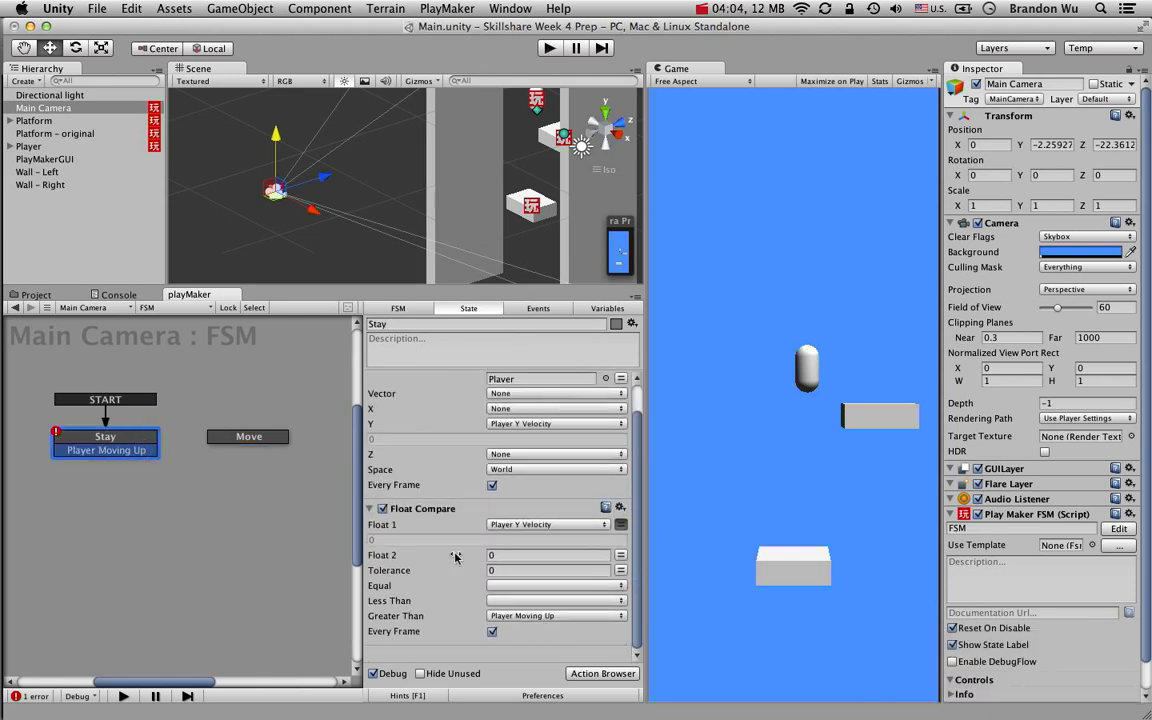
{"action": "left_click_drag", "start_coordinate": [131, 459], "coordinate": [283, 443]}
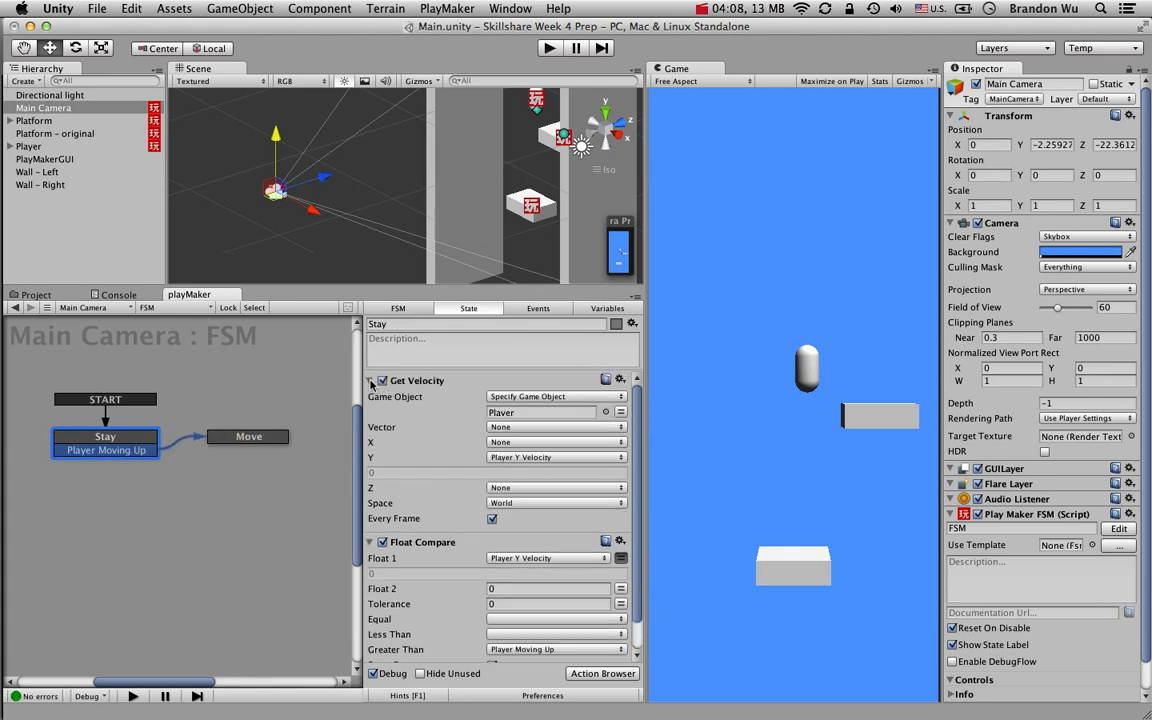
Copy the Get Velocity and Float Compare actions from Stay into Move, leaving only the pasted Float Compare expanded
{"action": "left_click", "coordinate": [369, 381]}
{"action": "left_click", "coordinate": [373, 398]}
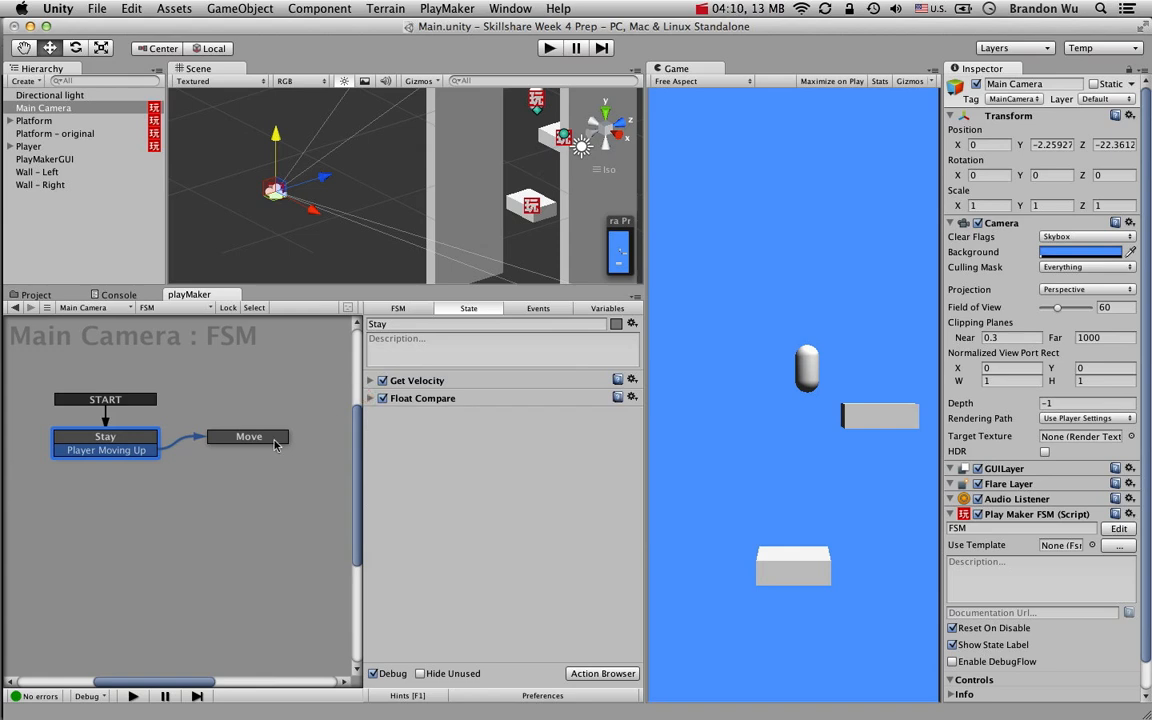
{"action": "left_click", "coordinate": [248, 436]}
{"action": "left_click", "coordinate": [138, 443]}
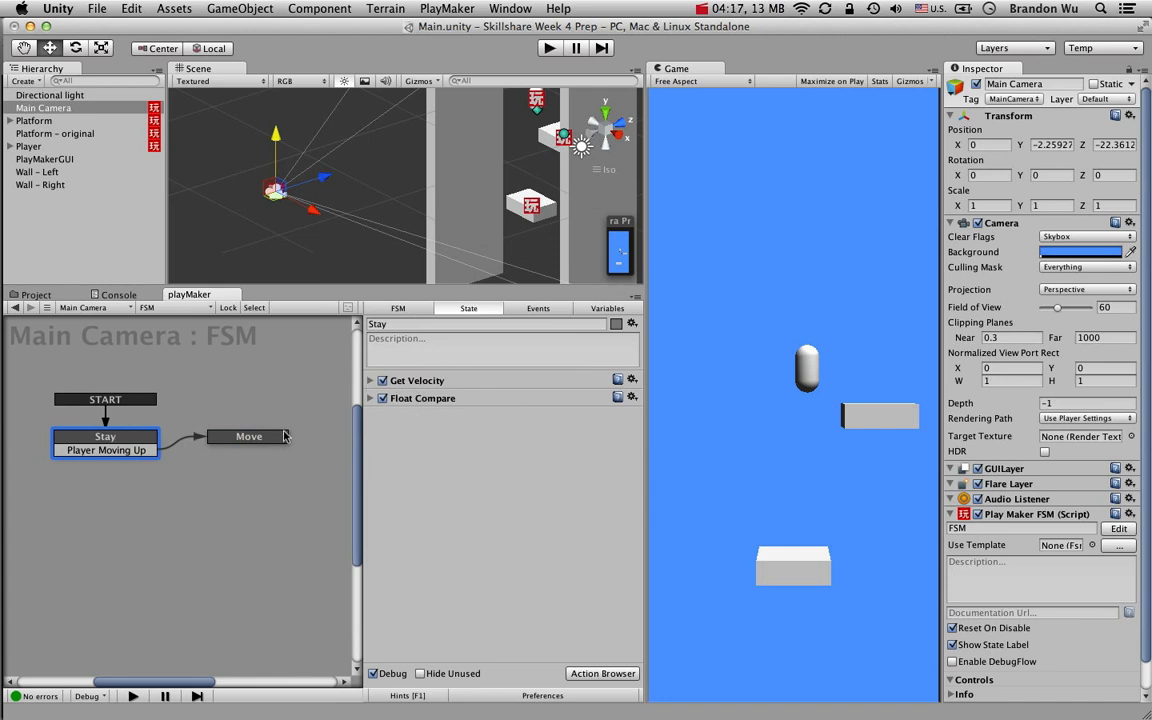
{"action": "left_click", "coordinate": [422, 398]}
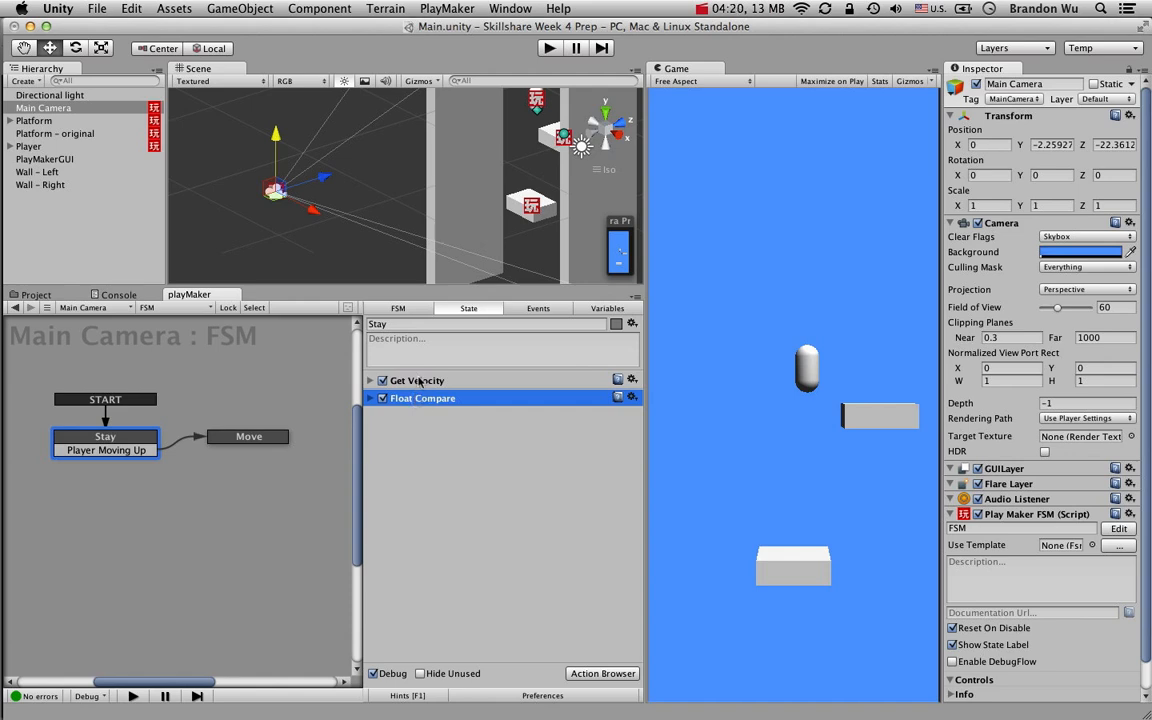
{"action": "left_click", "coordinate": [420, 381], "text": "shift"}
{"action": "key", "text": "super+c"}
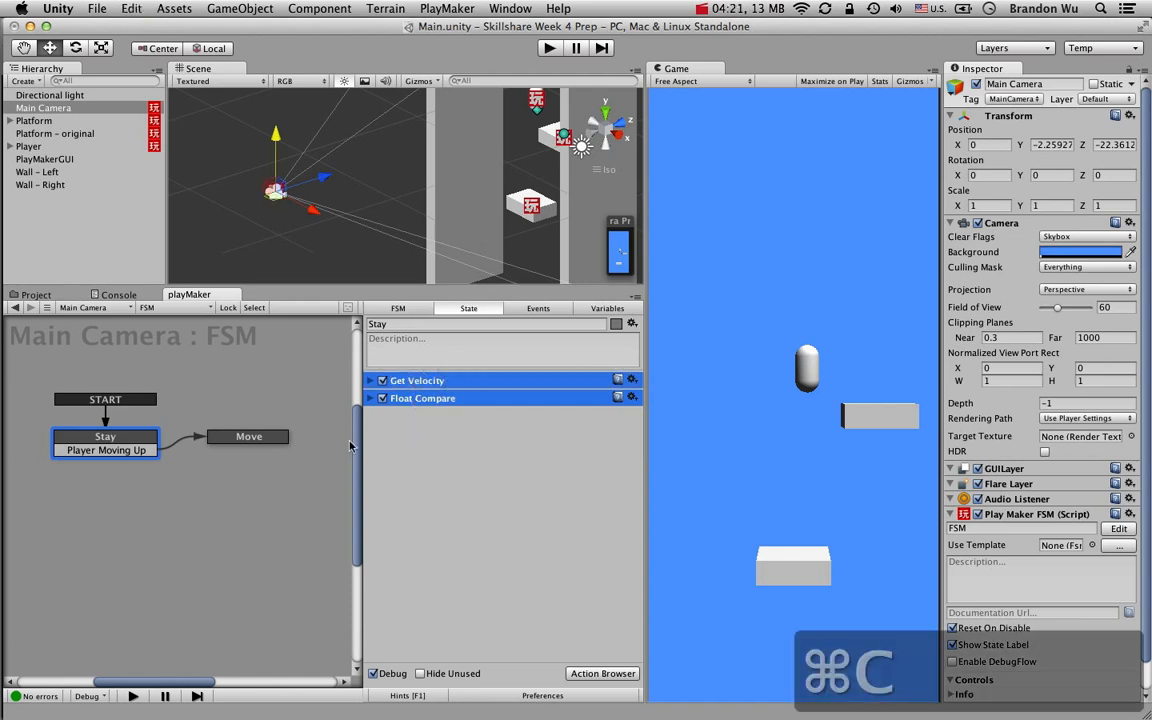
{"action": "left_click", "coordinate": [262, 439]}
{"action": "key", "text": "super+v"}
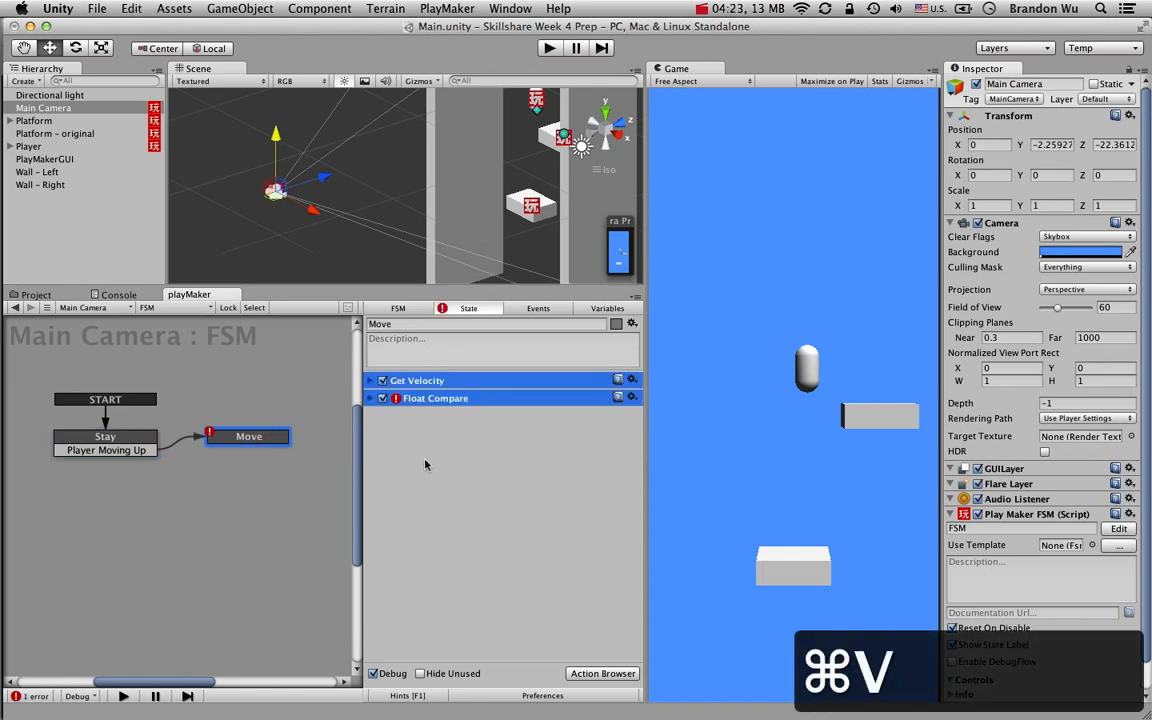
{"action": "left_click", "coordinate": [369, 398]}
{"action": "left_click", "coordinate": [370, 381]}
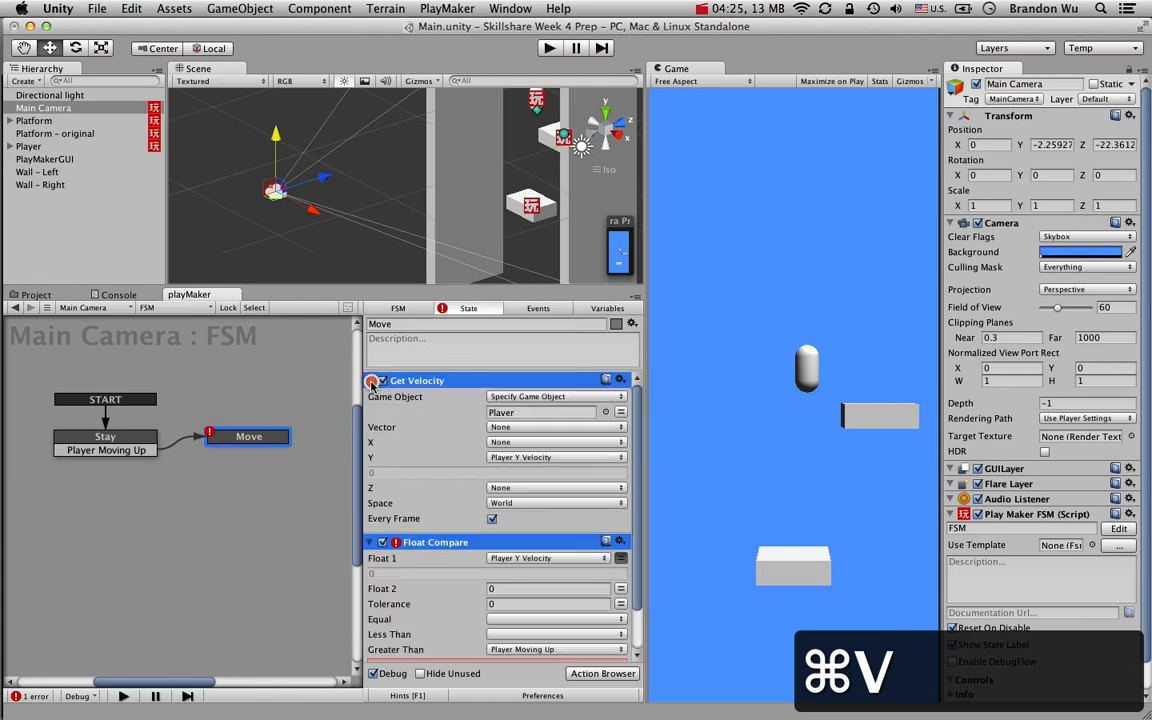
{"action": "left_click", "coordinate": [371, 381]}
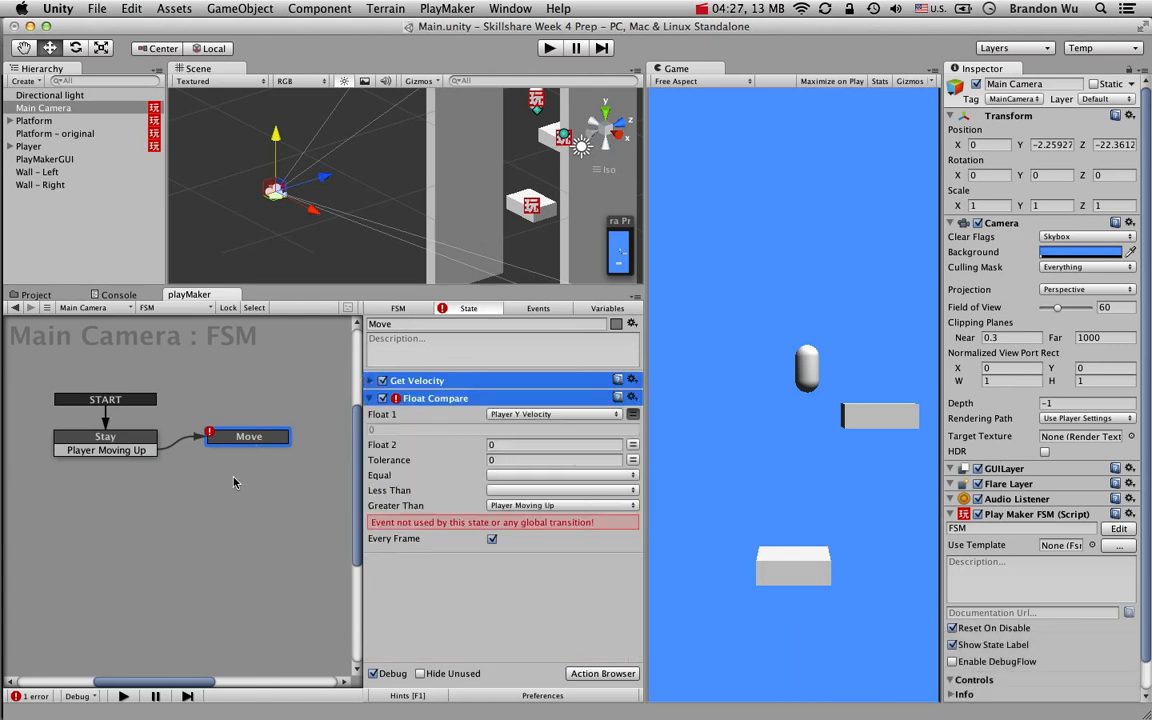
Add an event named "Player Moving Down" to the FSM
{"action": "left_click", "coordinate": [536, 309]}
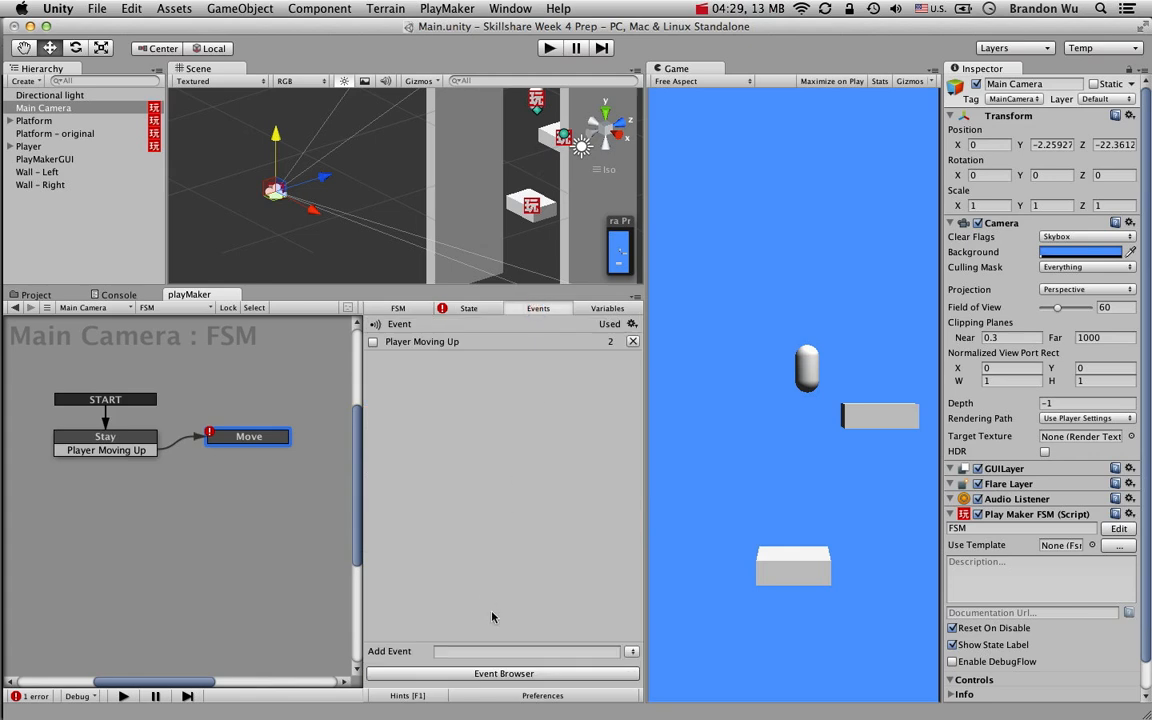
{"action": "left_click", "coordinate": [487, 651]}
{"action": "type", "text": "Player "}
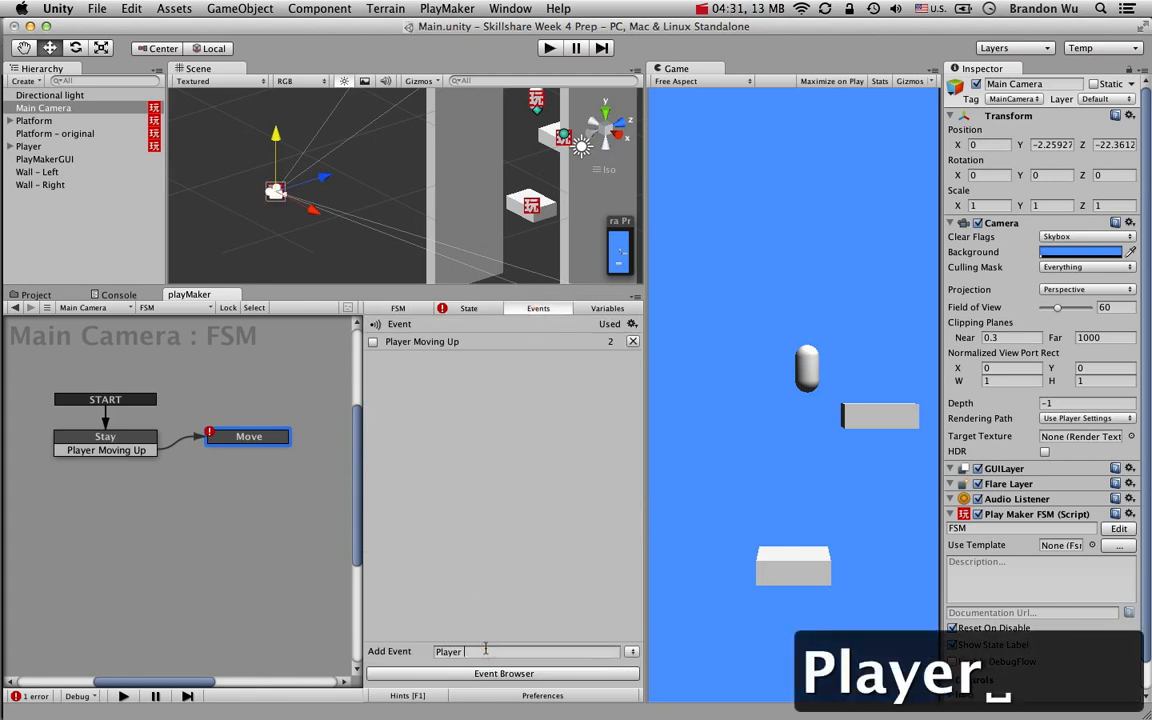
{"action": "type", "text": "Moving Down"}
{"action": "key", "text": "Return"}
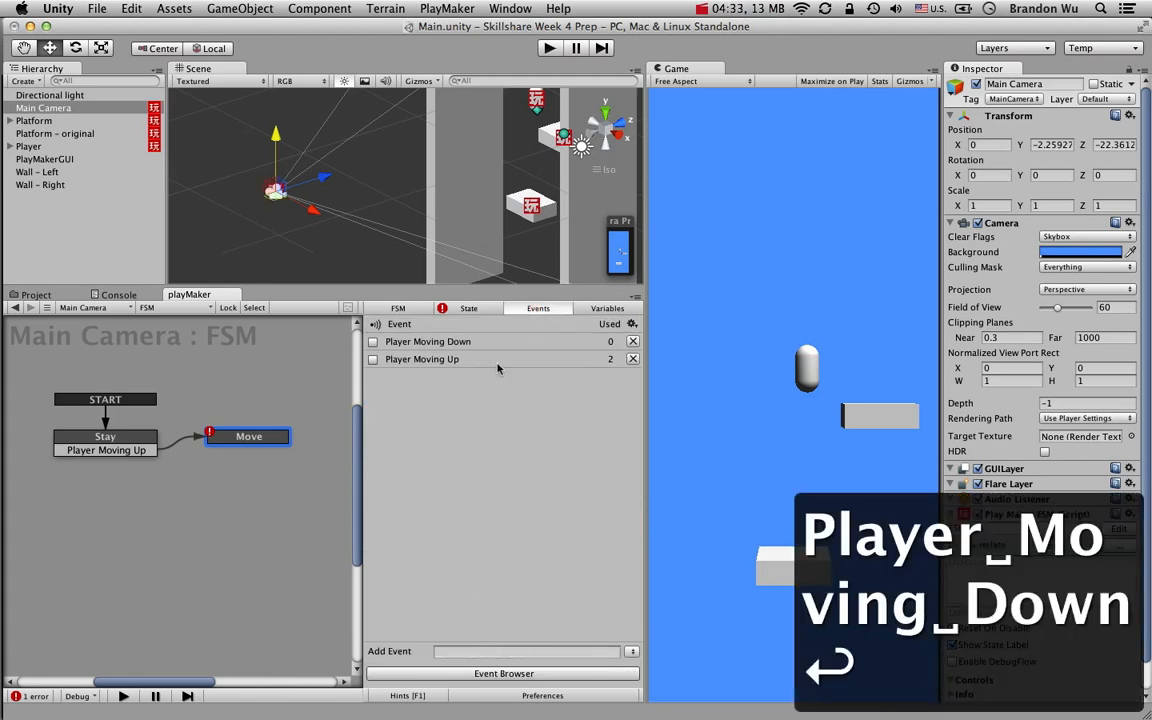
Set the Greater Than event of Move's Float Compare action to None
{"action": "left_click", "coordinate": [468, 308]}
{"action": "left_click", "coordinate": [532, 505]}
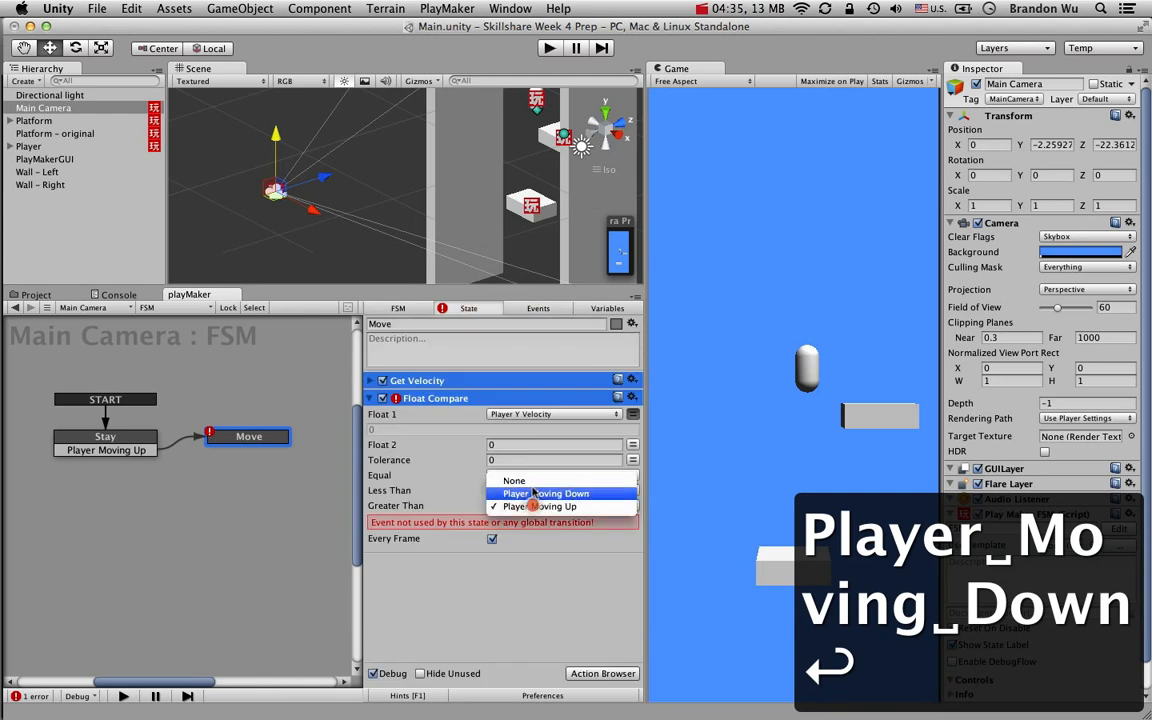
{"action": "left_click", "coordinate": [532, 481]}
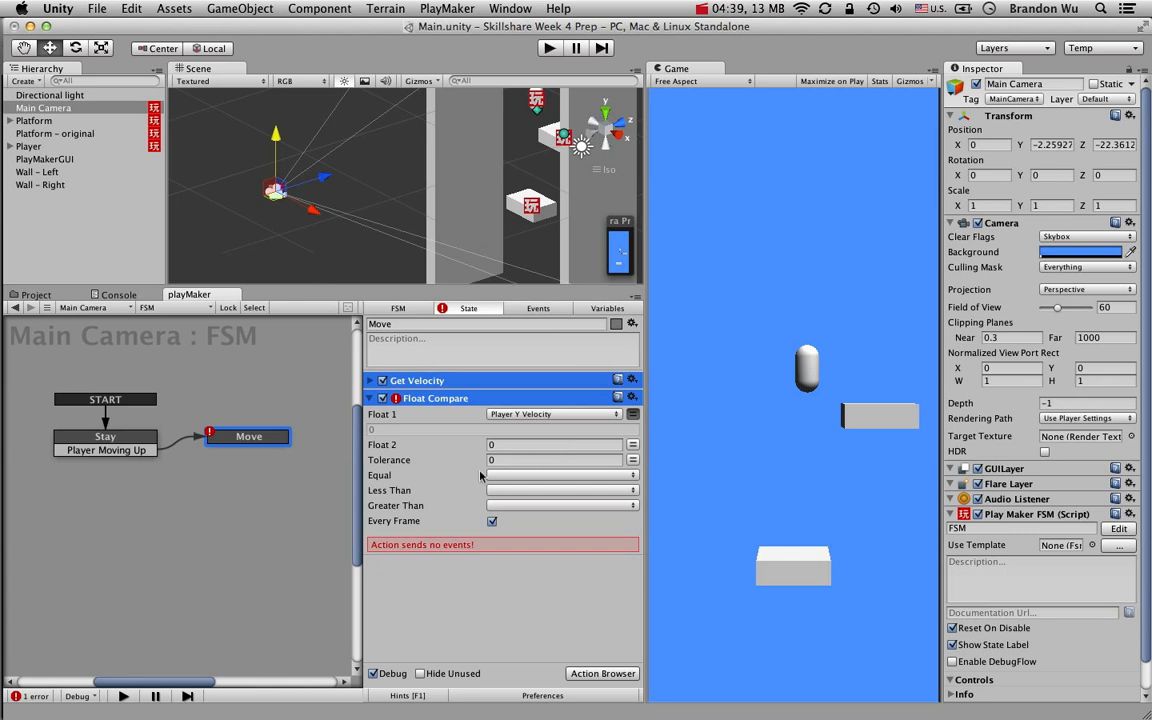
Set the Less Than event of Move's Float Compare to Player Moving Down and connect that transition from Move back to Stay
{"action": "left_click", "coordinate": [532, 490]}
{"action": "left_click", "coordinate": [536, 516]}
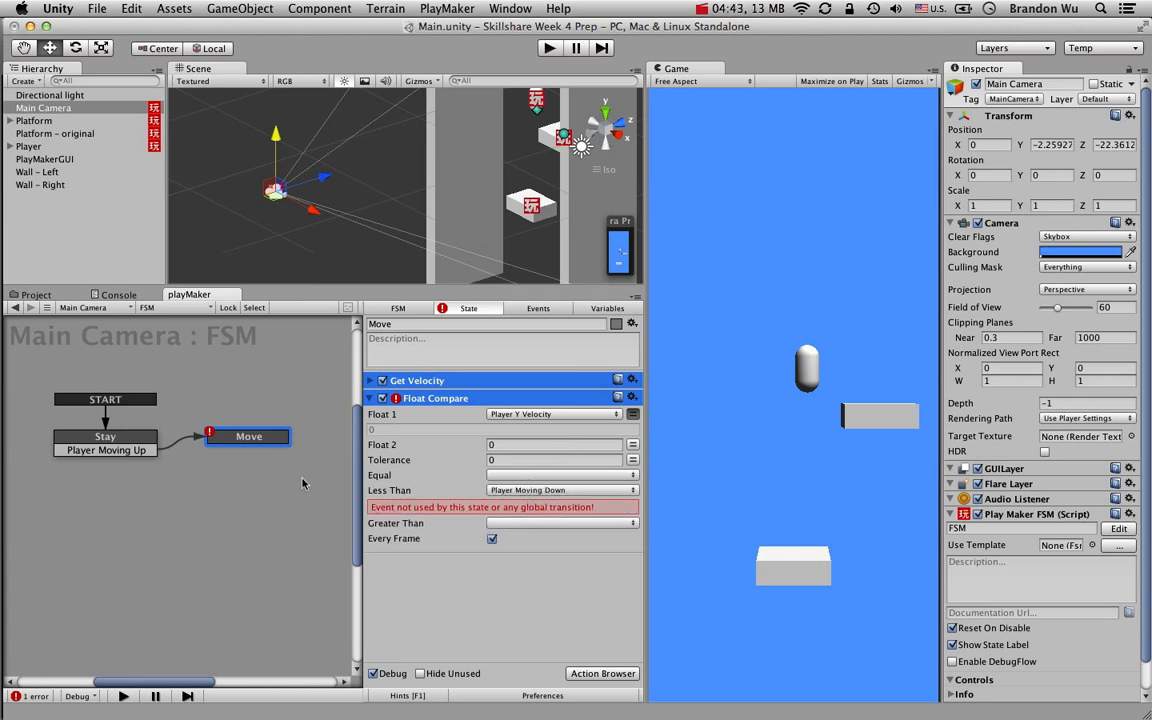
{"action": "right_click", "coordinate": [252, 437]}
{"action": "mouse_move", "coordinate": [262, 441]}
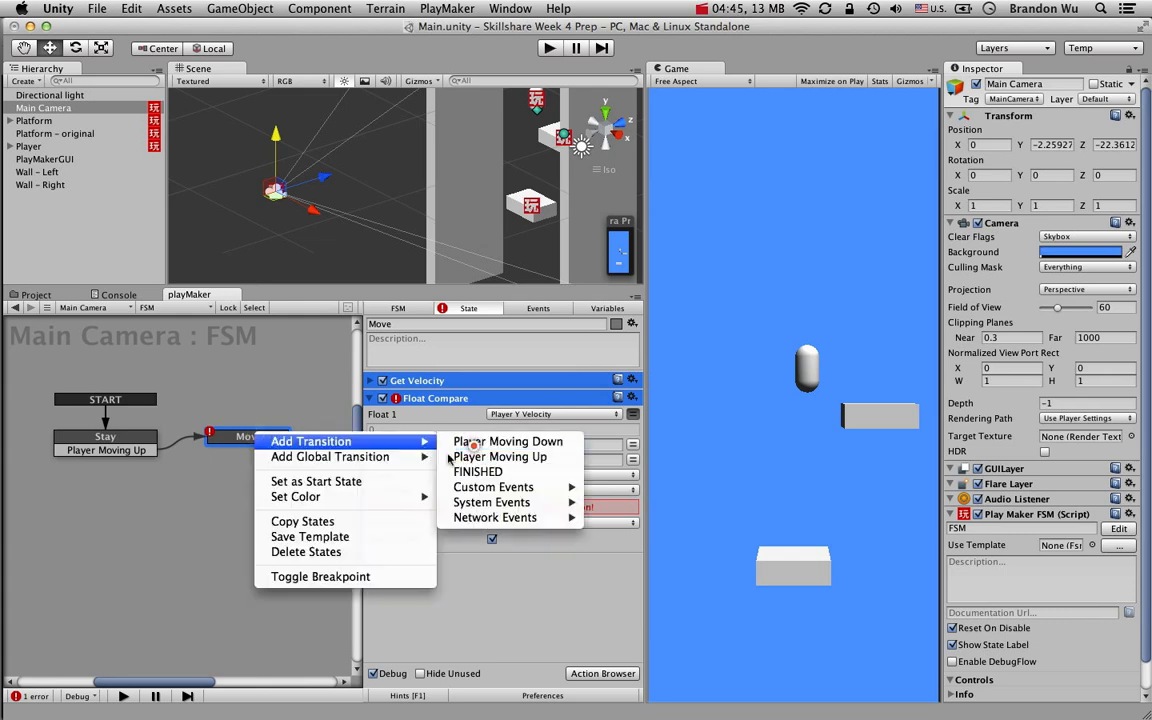
{"action": "left_click", "coordinate": [490, 441]}
{"action": "left_click_drag", "start_coordinate": [237, 458], "coordinate": [152, 442]}
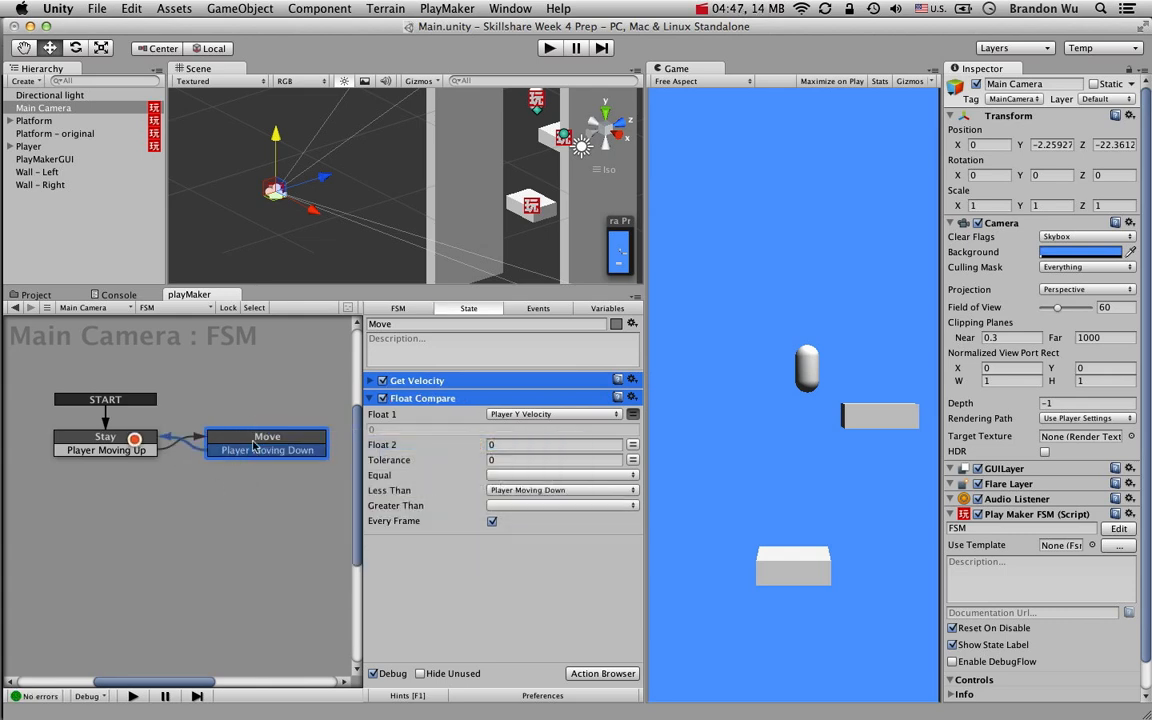
{"action": "left_click_drag", "start_coordinate": [264, 442], "coordinate": [277, 443]}
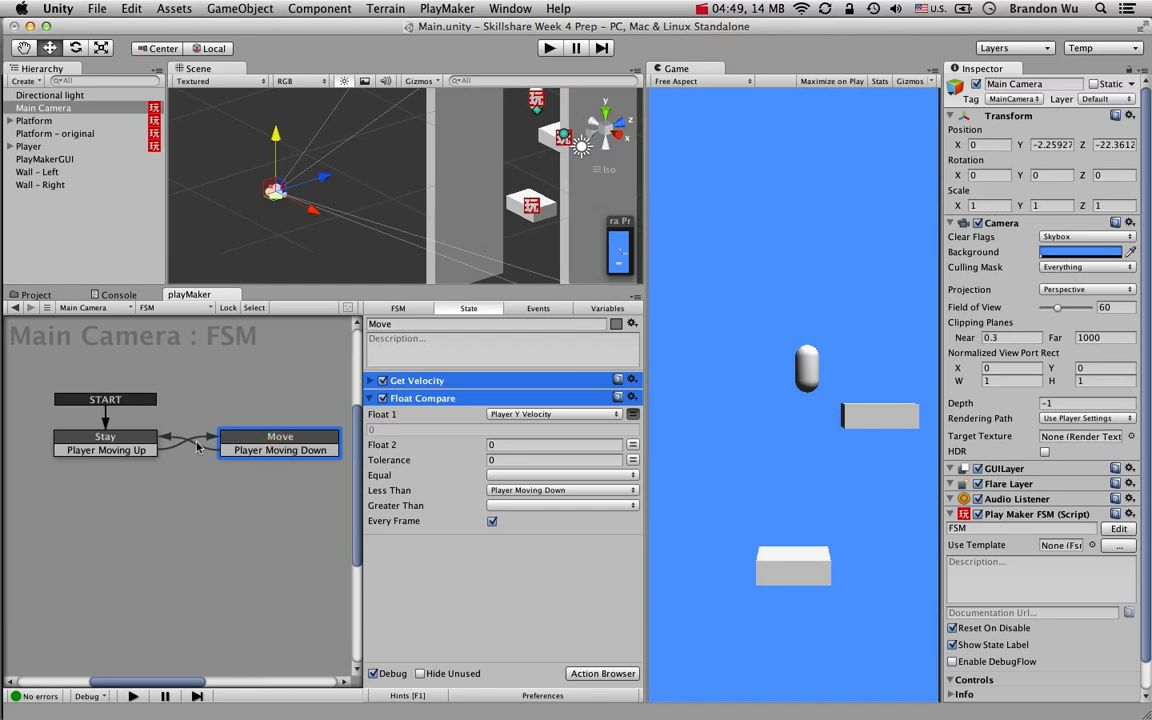
Save the scene and play-test the game with the camera's two-state FSM
{"action": "key", "text": "super+s"}
{"action": "left_click", "coordinate": [549, 48]}
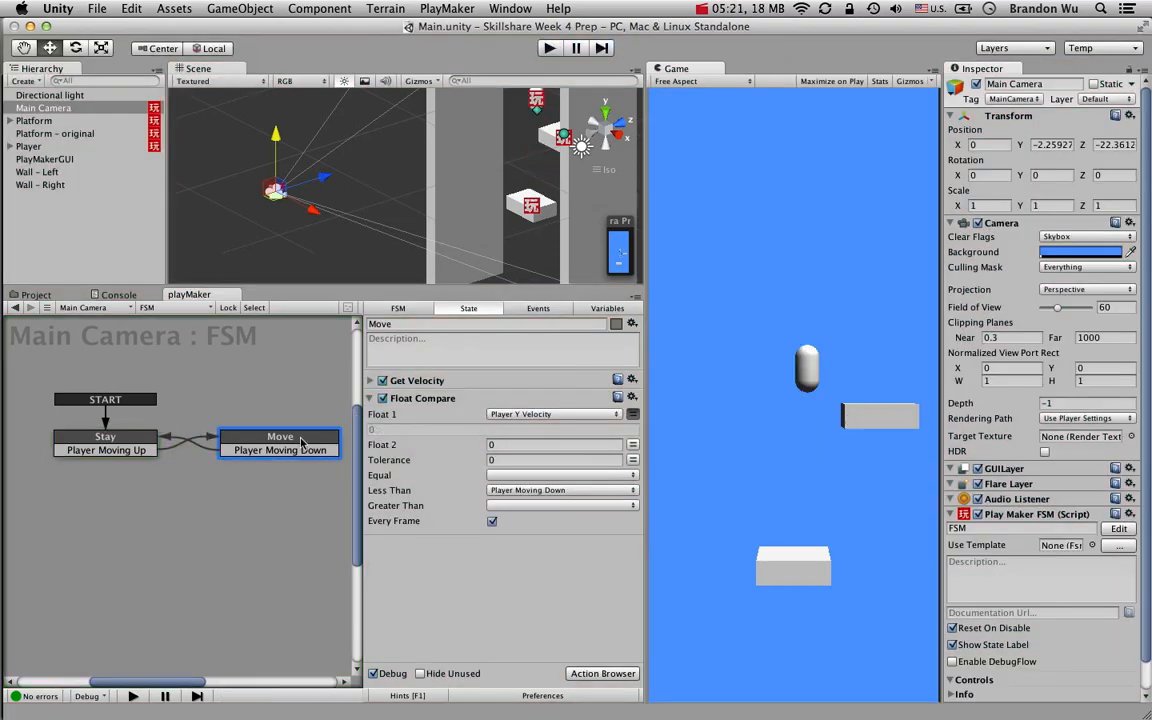
Collapse Move's Float Compare action and clear the old search text in the action browser
{"action": "left_click", "coordinate": [370, 399]}
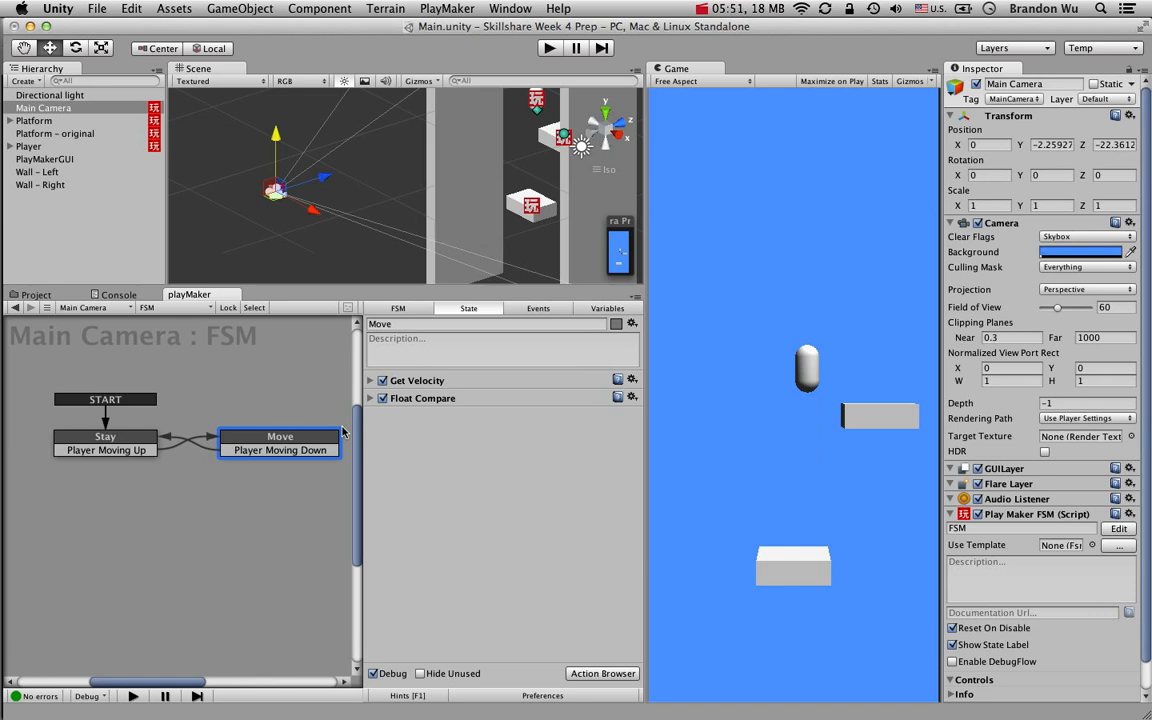
{"action": "left_click", "coordinate": [612, 669]}
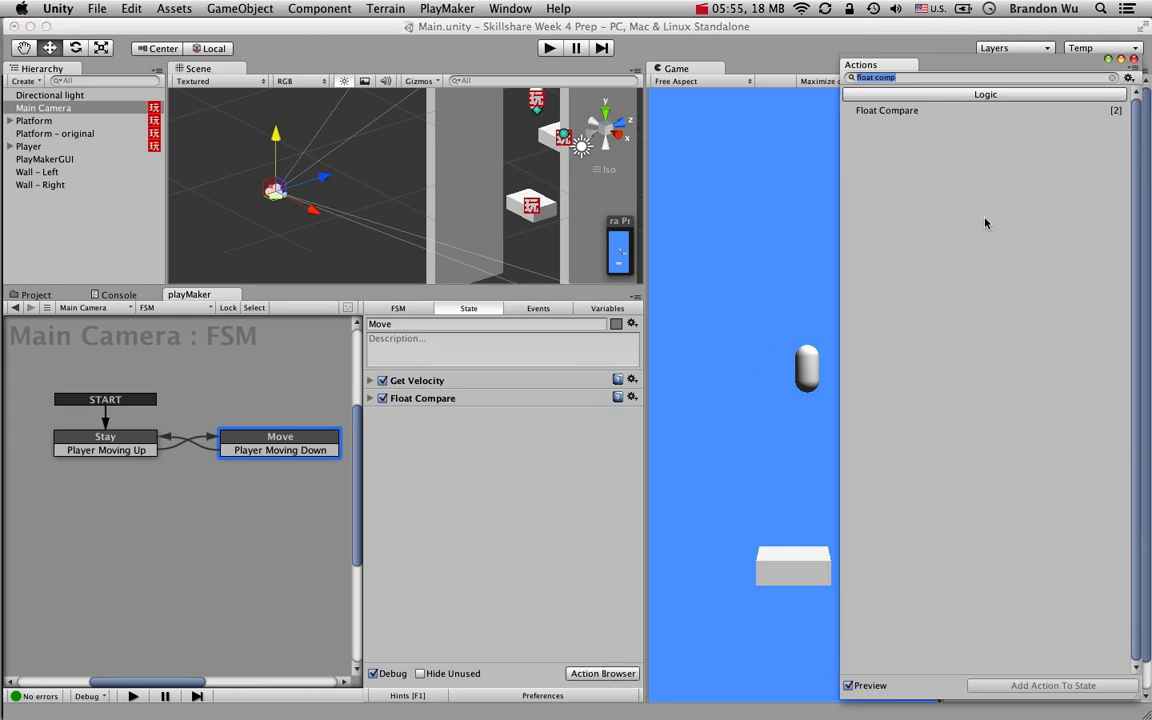
{"action": "left_click", "coordinate": [1113, 79]}
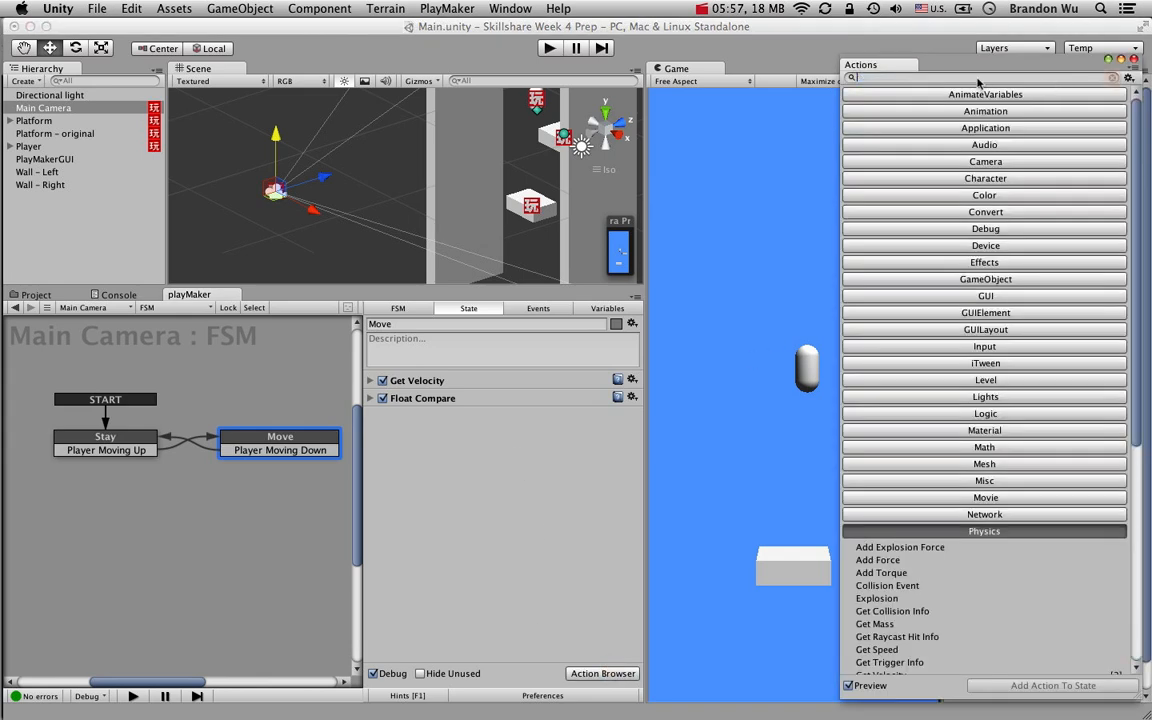
{"action": "left_click", "coordinate": [587, 493]}
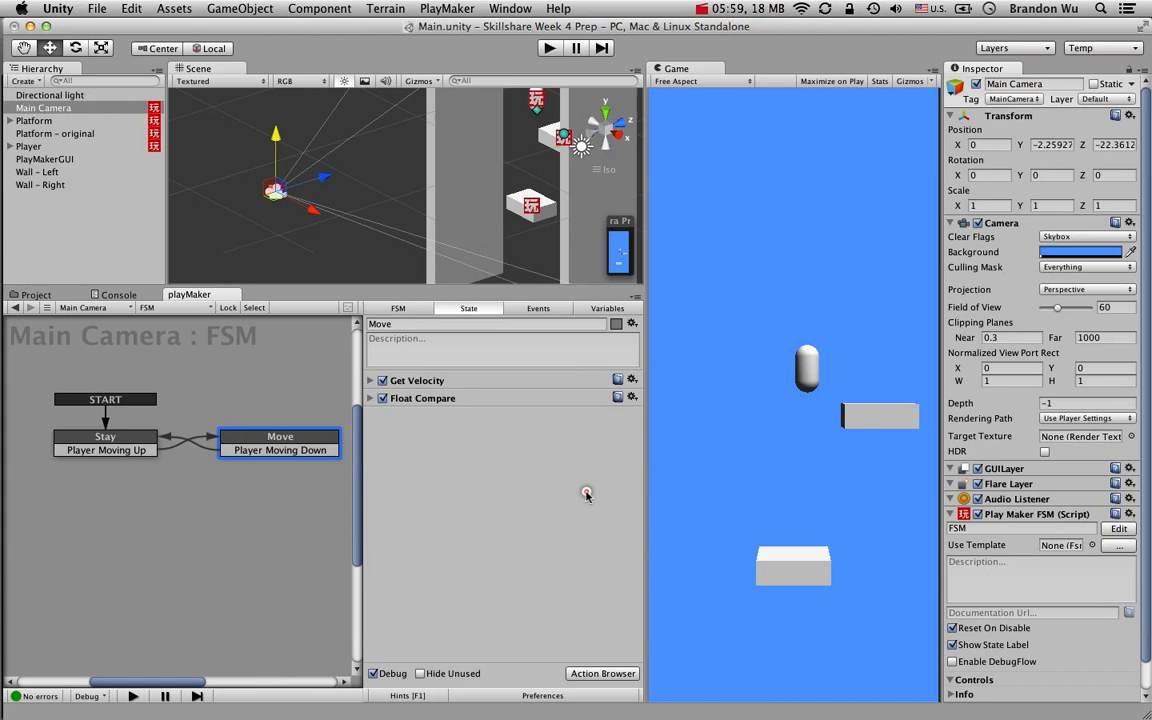
Add a Float variable named "Player Y Position" to the Main Camera FSM
{"action": "left_click", "coordinate": [617, 309]}
{"action": "left_click", "coordinate": [520, 638]}
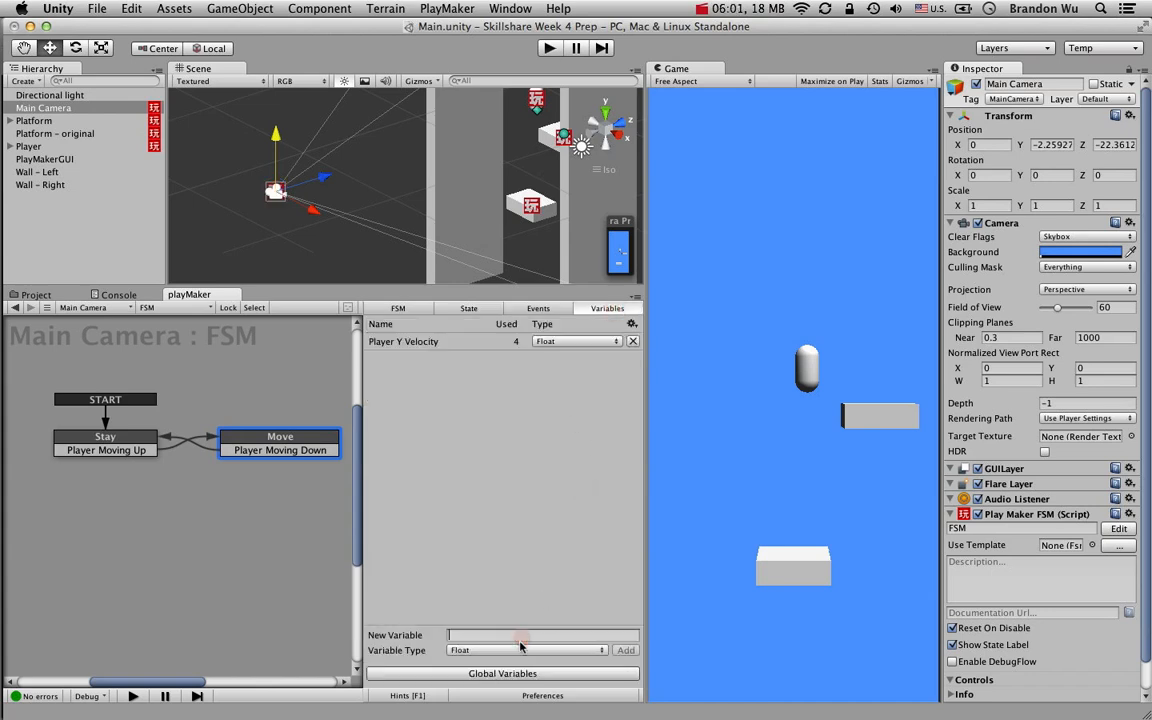
{"action": "type", "text": "Player Y"}
{"action": "type", "text": "P"}
{"action": "type", "text": "osition"}
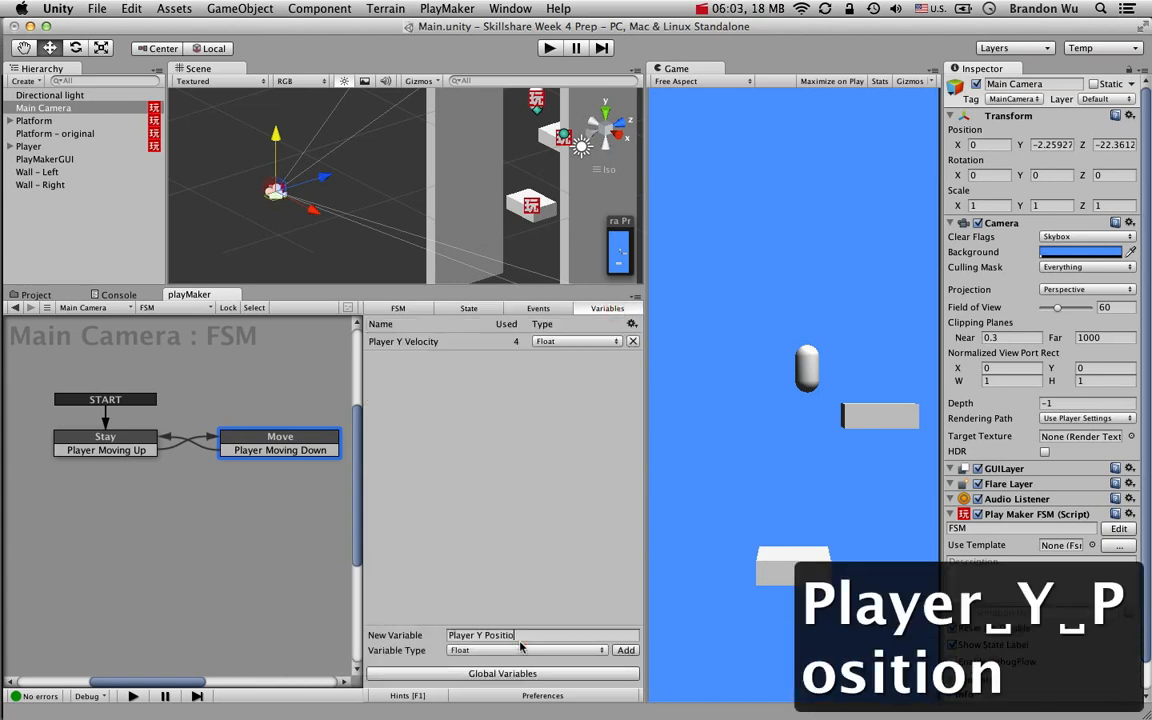
{"action": "key", "text": "Return"}
{"action": "left_click", "coordinate": [419, 496]}
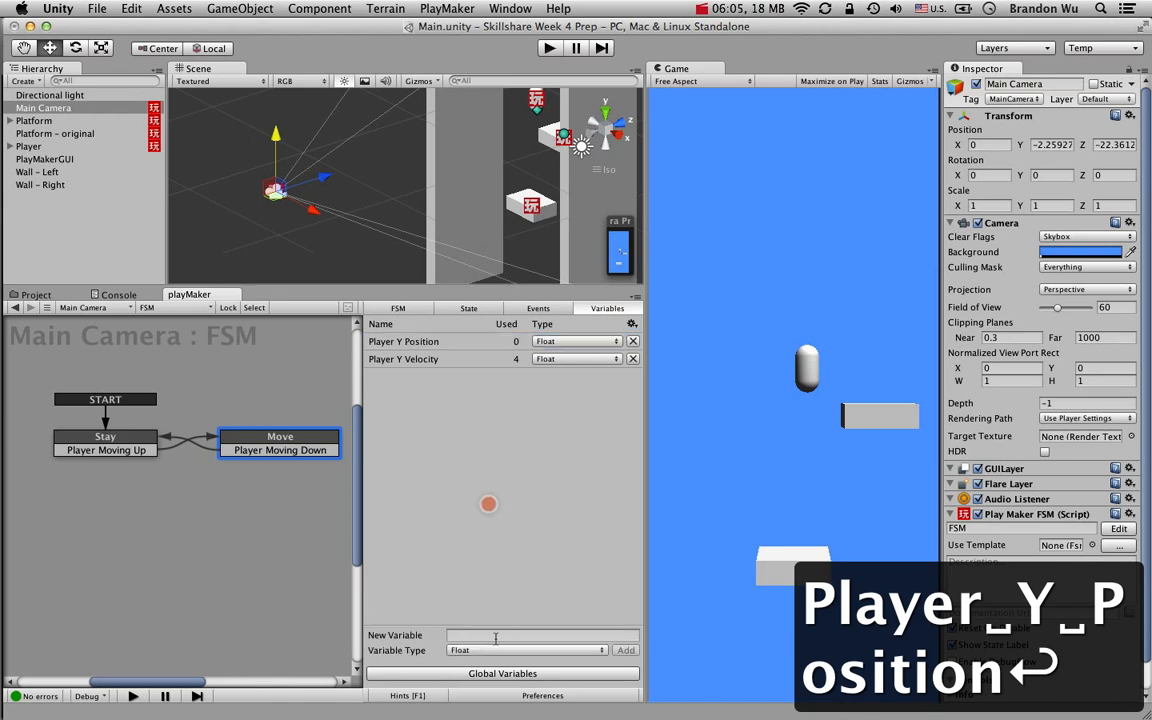
Add a Float variable named "Self Y Position" to the Main Camera FSM
{"action": "left_click", "coordinate": [494, 635]}
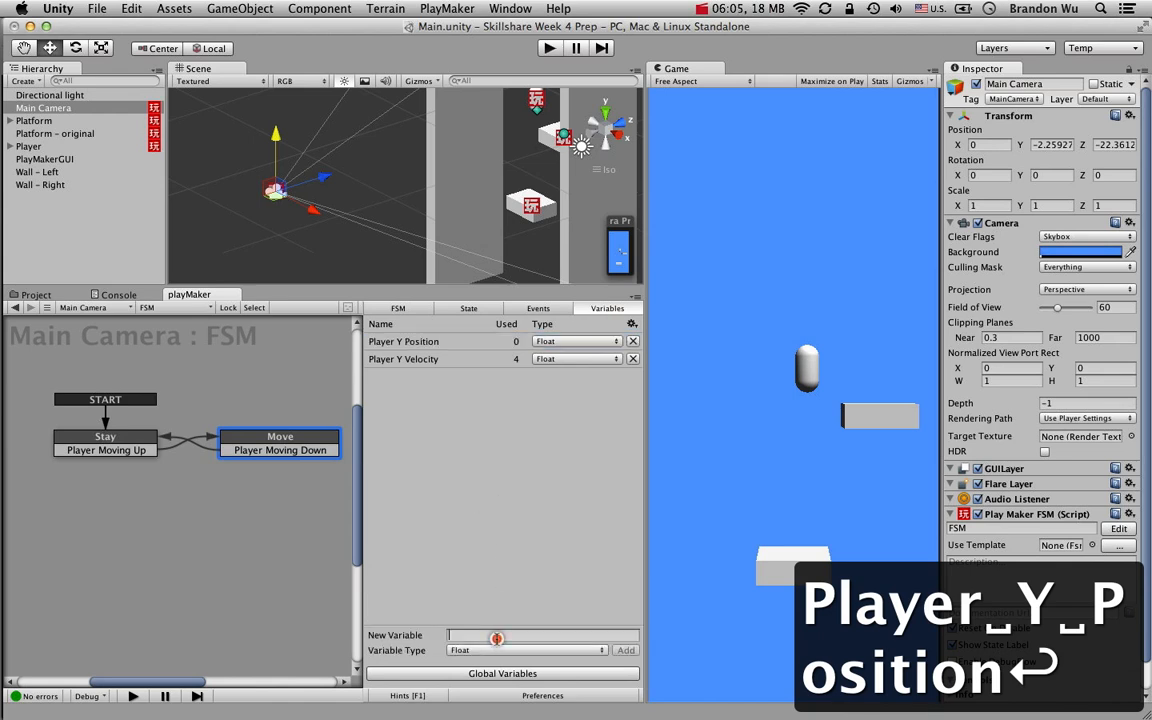
{"action": "type", "text": "Self"}
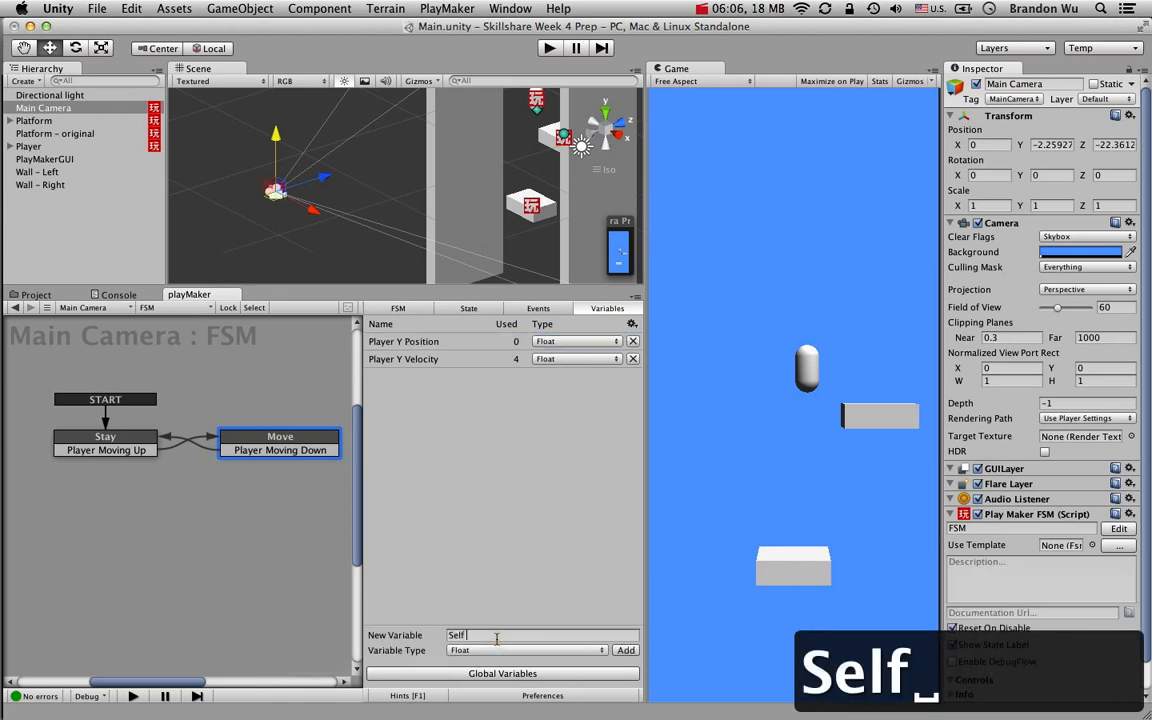
{"action": "type", "text": " Y Position"}
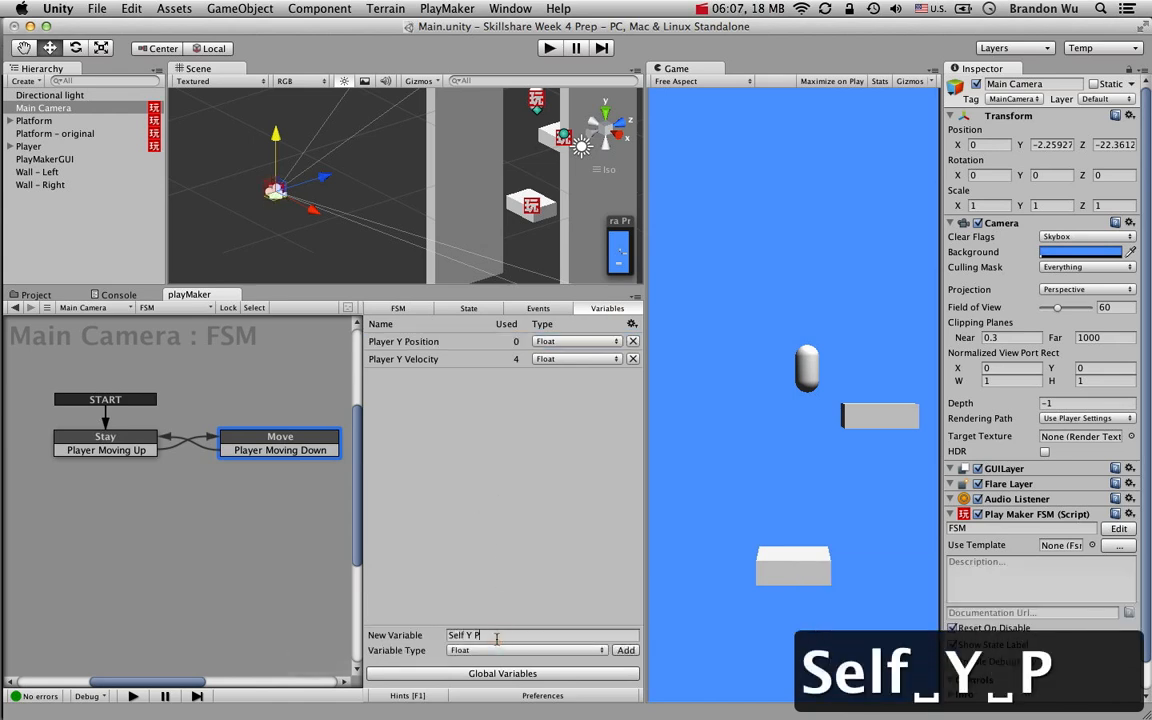
{"action": "key", "text": "Return"}
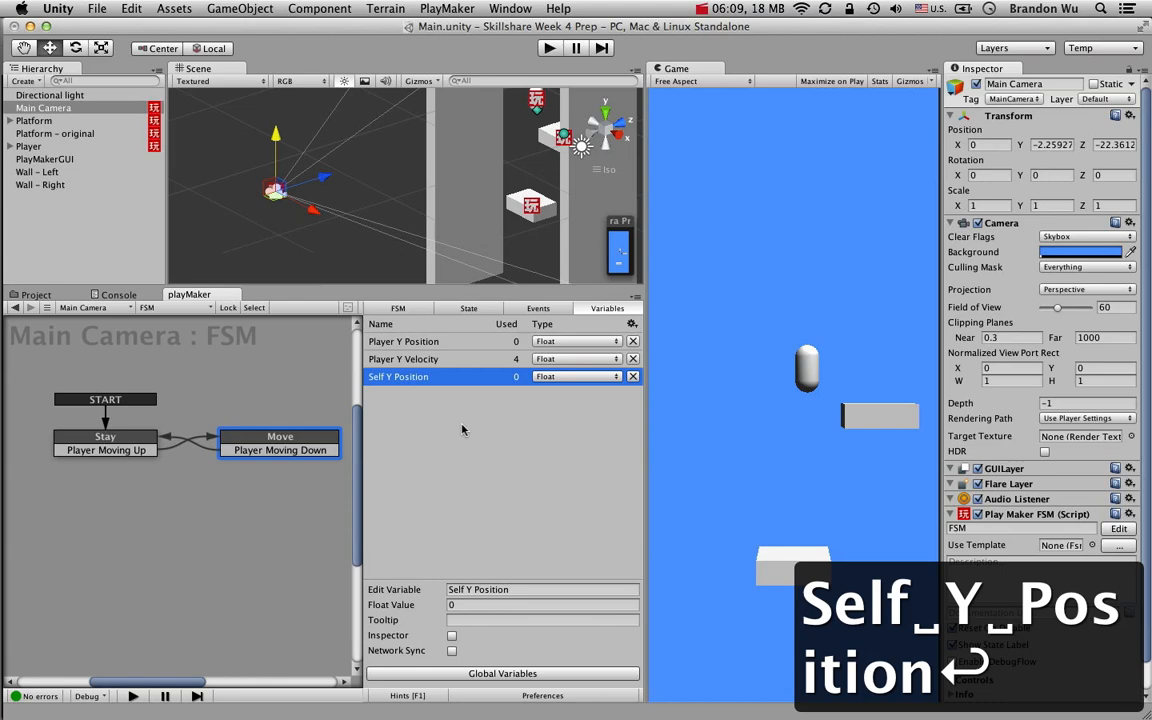
{"action": "left_click", "coordinate": [465, 424]}
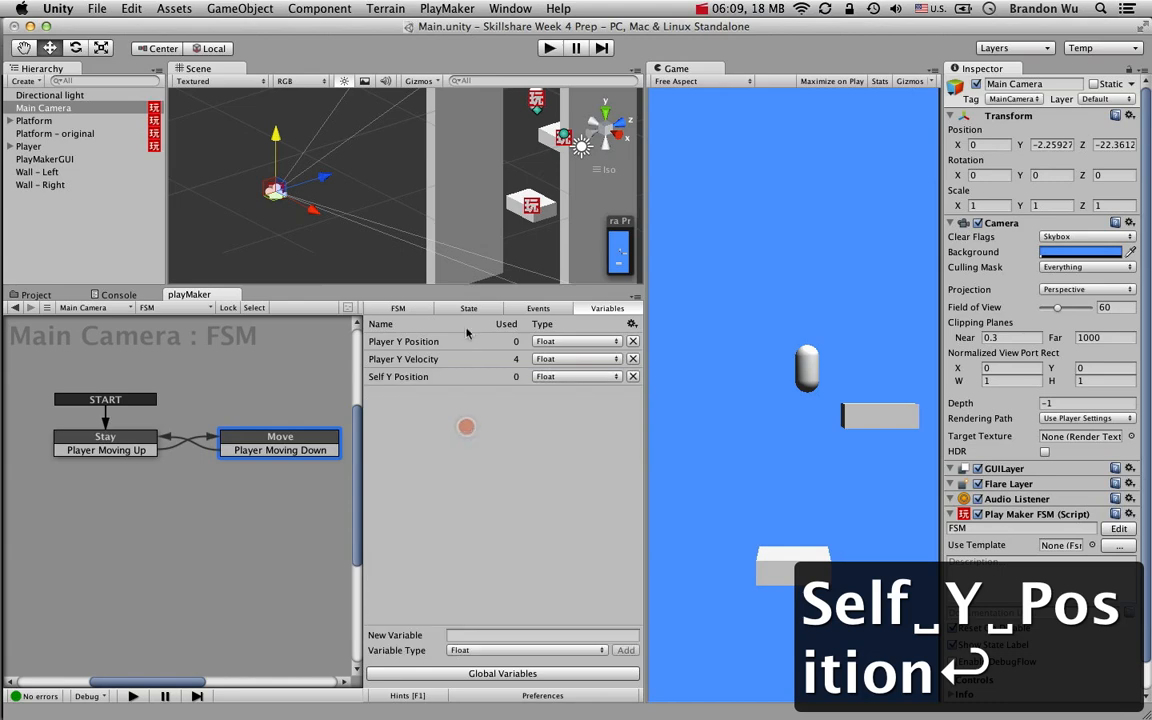
Find the Get Position action and add it to the Move state above Get Velocity
{"action": "left_click", "coordinate": [468, 308]}
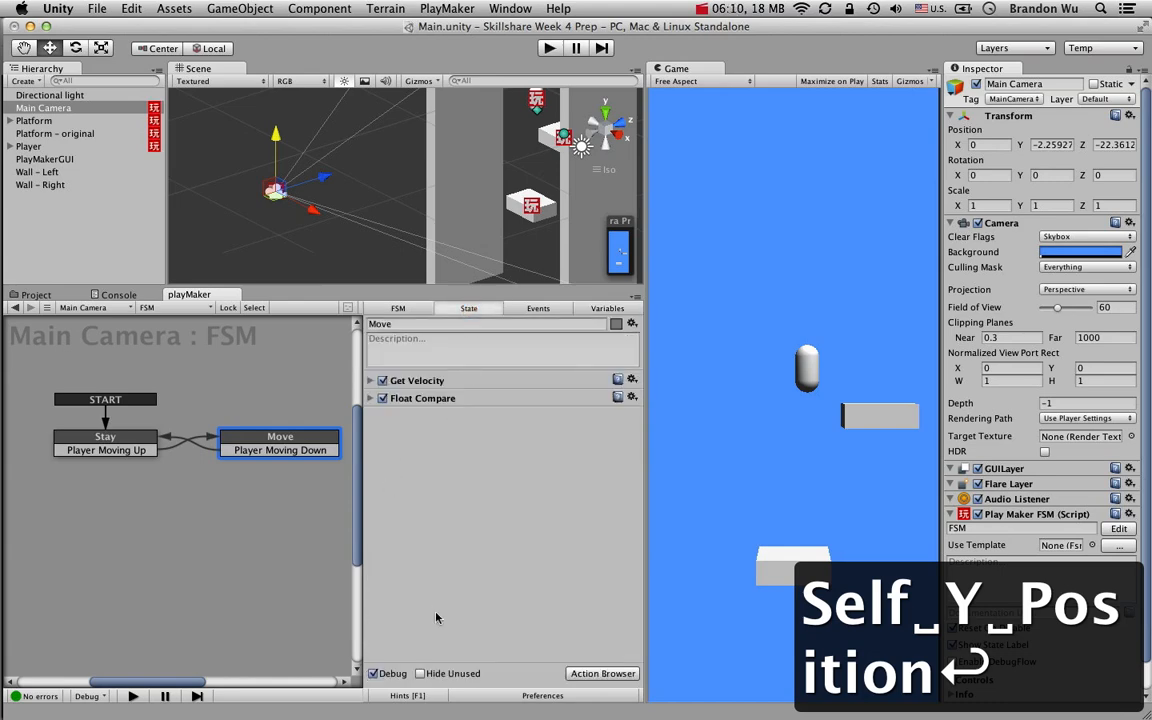
{"action": "left_click", "coordinate": [603, 673]}
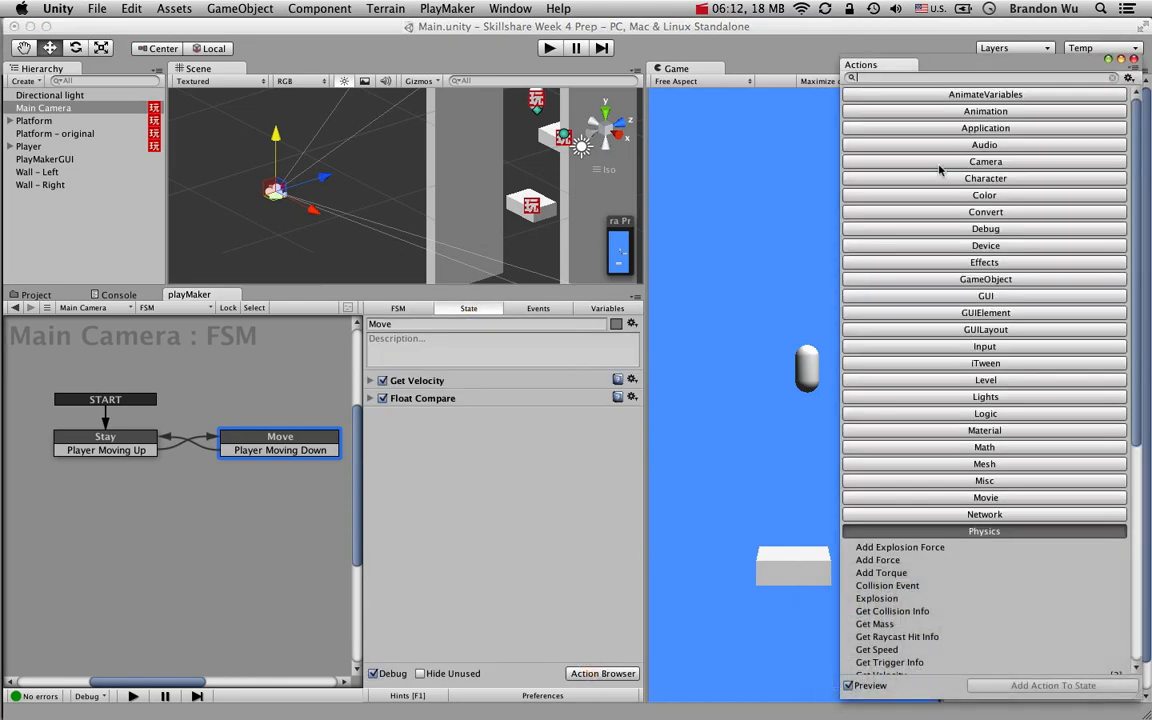
{"action": "type", "text": "get posion"}
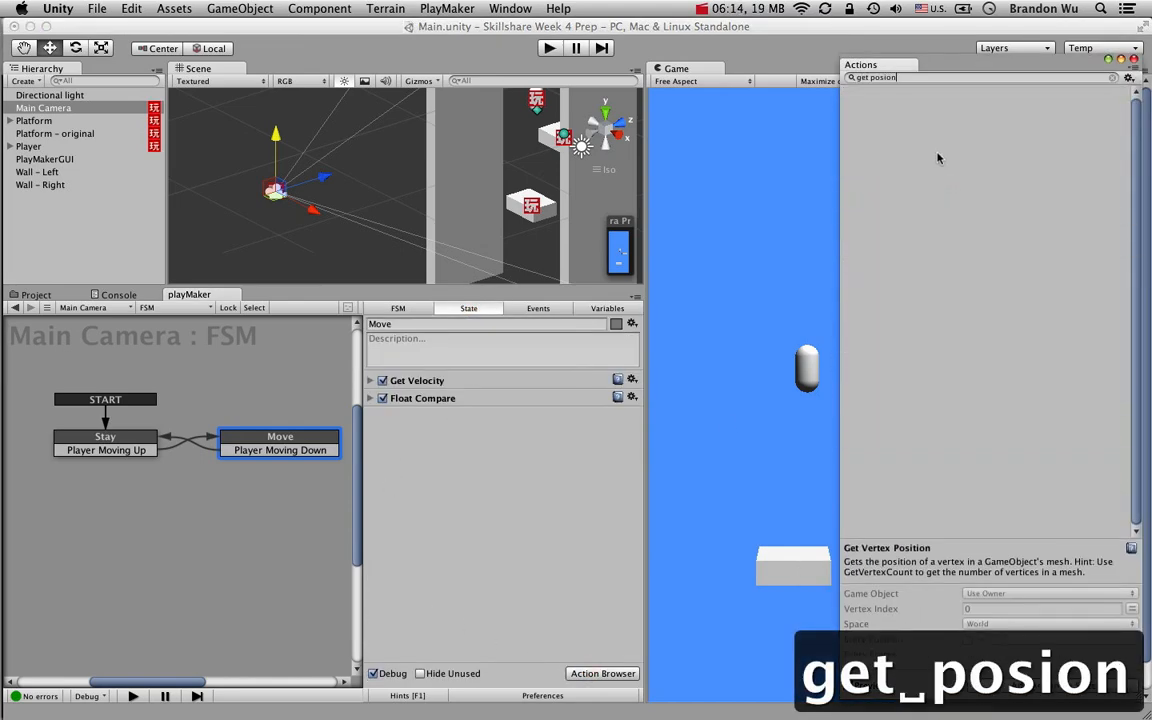
{"action": "key", "text": "BackSpace"}
{"action": "key", "text": "BackSpace"}
{"action": "key", "text": "BackSpace"}
{"action": "key", "text": "BackSpace"}
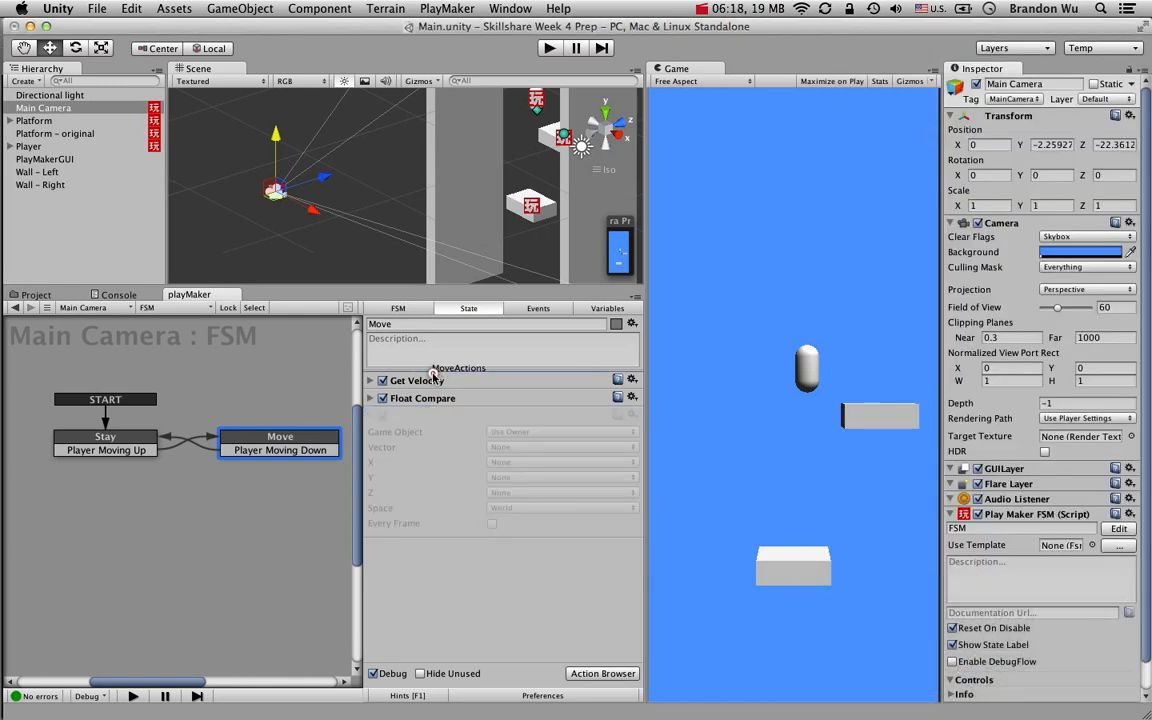
{"action": "left_click_drag", "start_coordinate": [415, 365], "coordinate": [415, 376]}
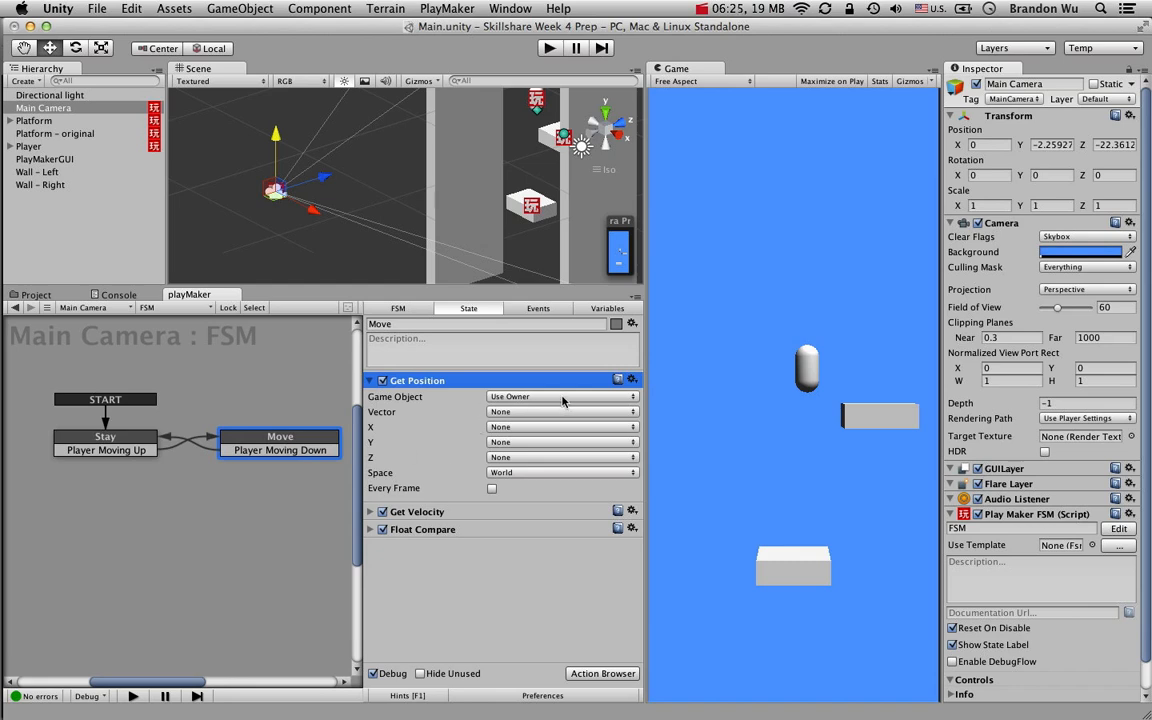
Make Get Position read the Player object, store its Y in Player Y Position, and run every frame
{"action": "left_click", "coordinate": [512, 397]}
{"action": "left_click", "coordinate": [512, 411]}
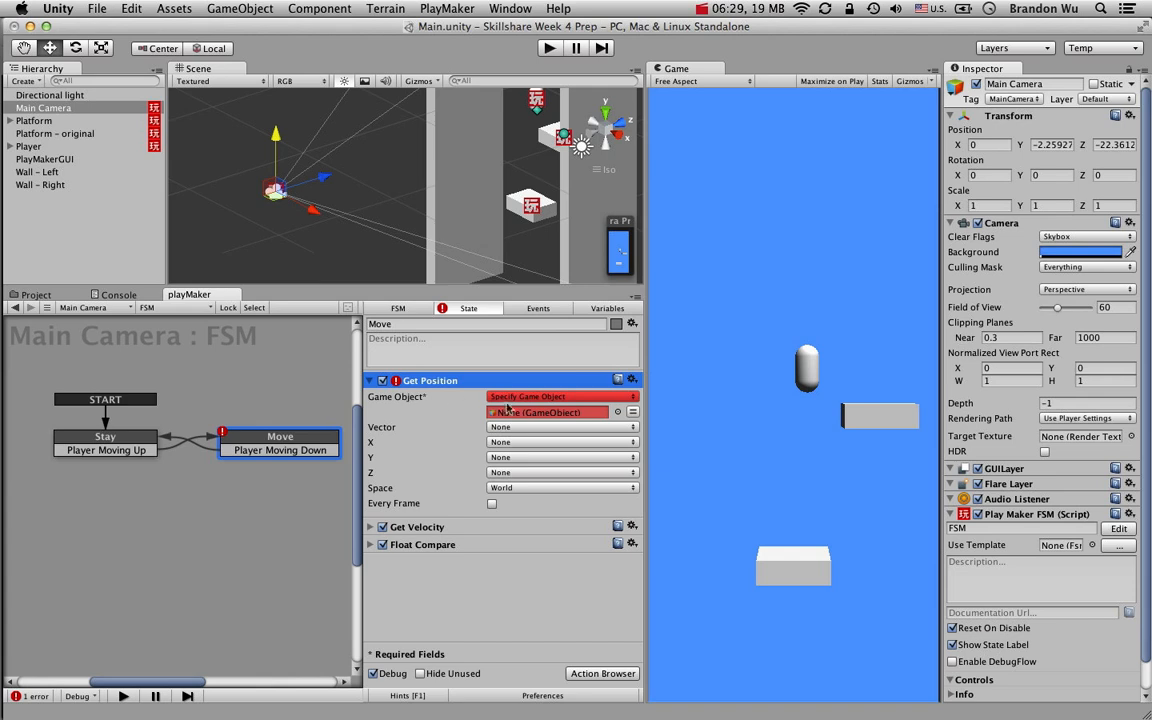
{"action": "left_click_drag", "start_coordinate": [31, 148], "coordinate": [539, 418]}
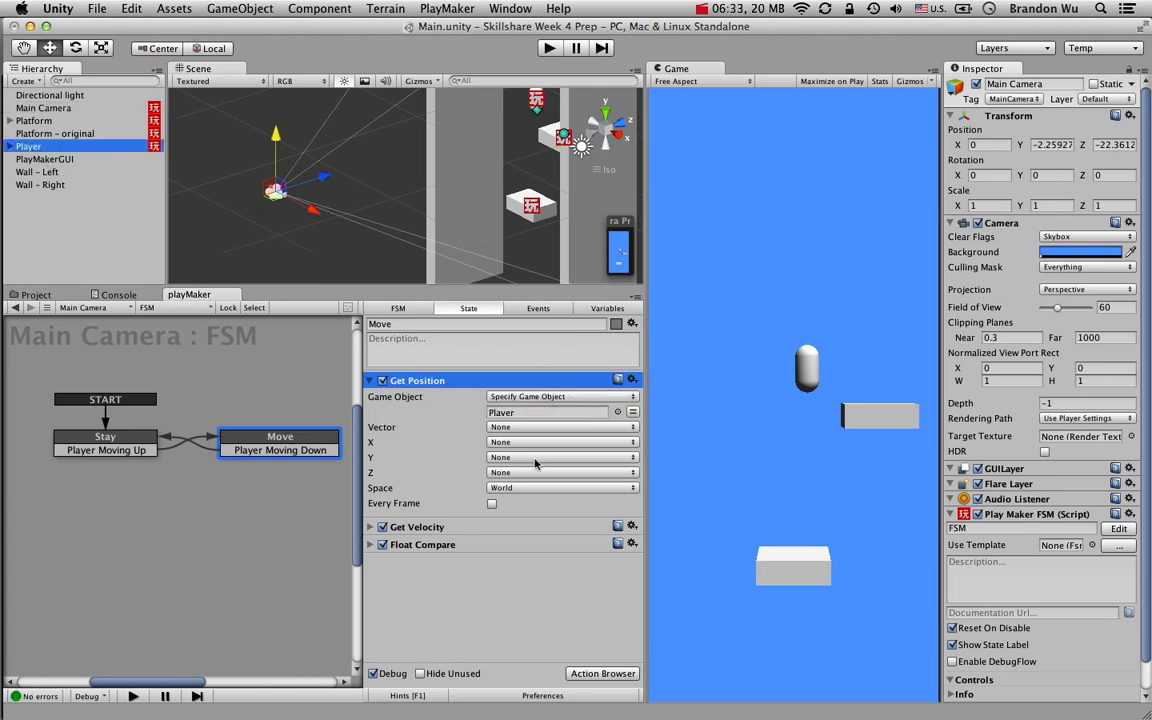
{"action": "left_click", "coordinate": [536, 458]}
{"action": "left_click", "coordinate": [590, 471]}
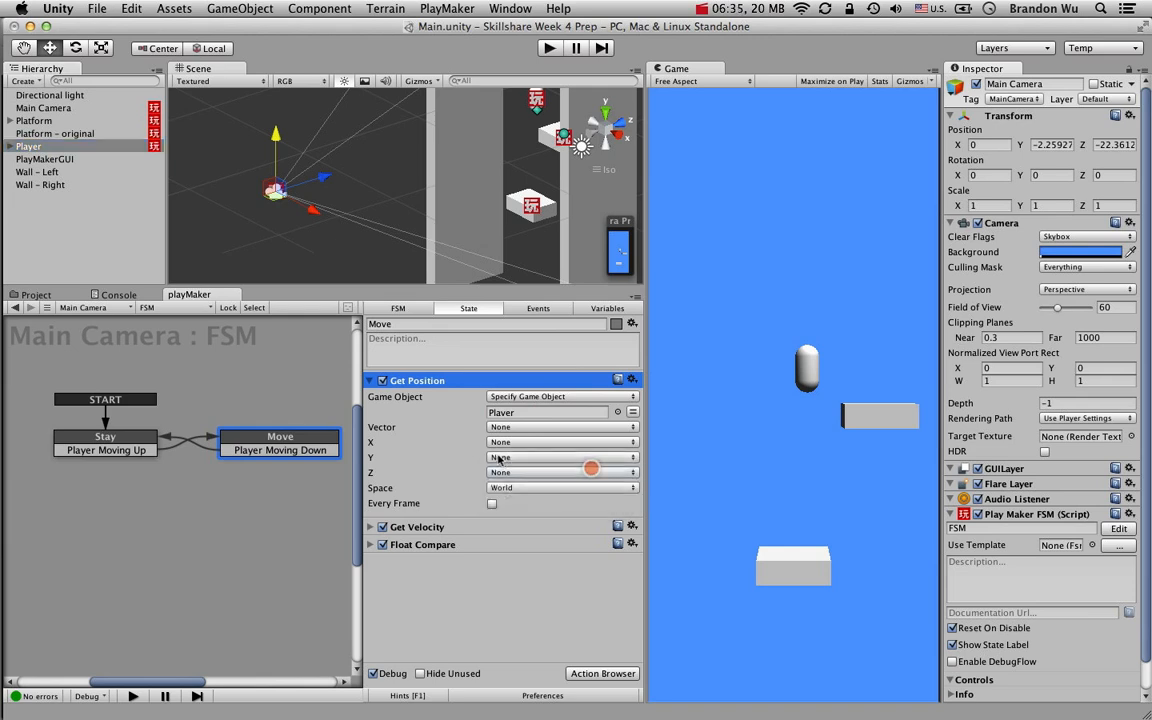
{"action": "left_click", "coordinate": [492, 520]}
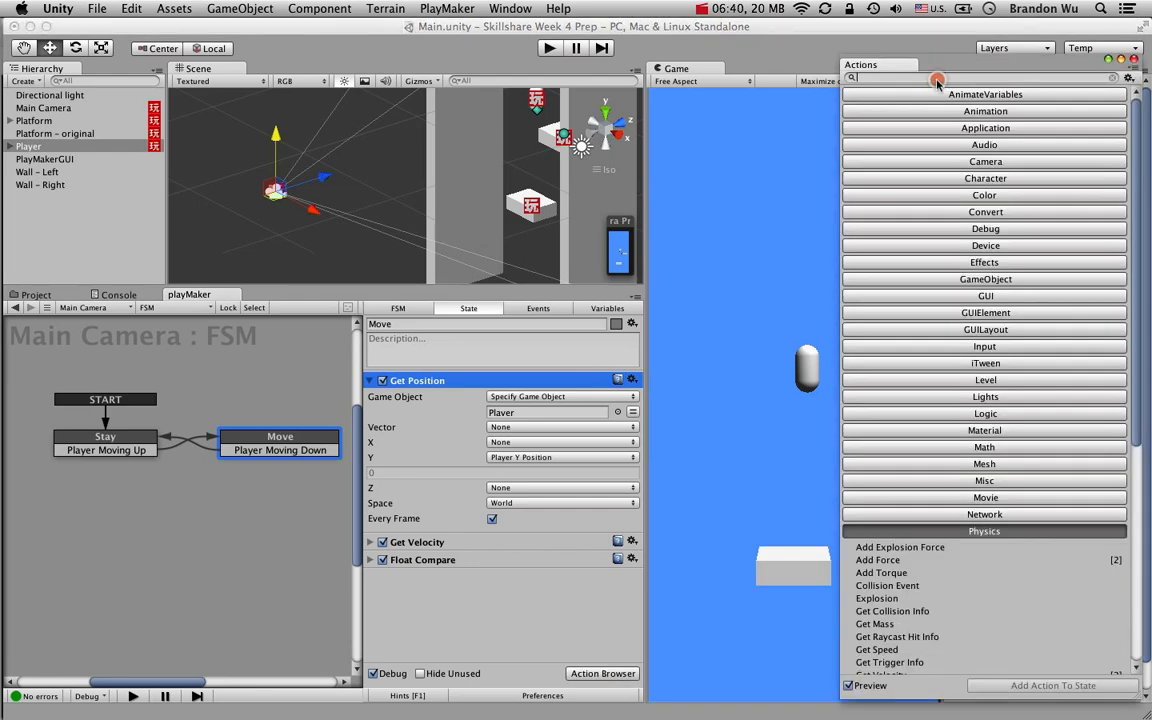
Add a second Get Position action to Move and place it directly below the Player's Get Position
{"action": "type", "text": "get po"}
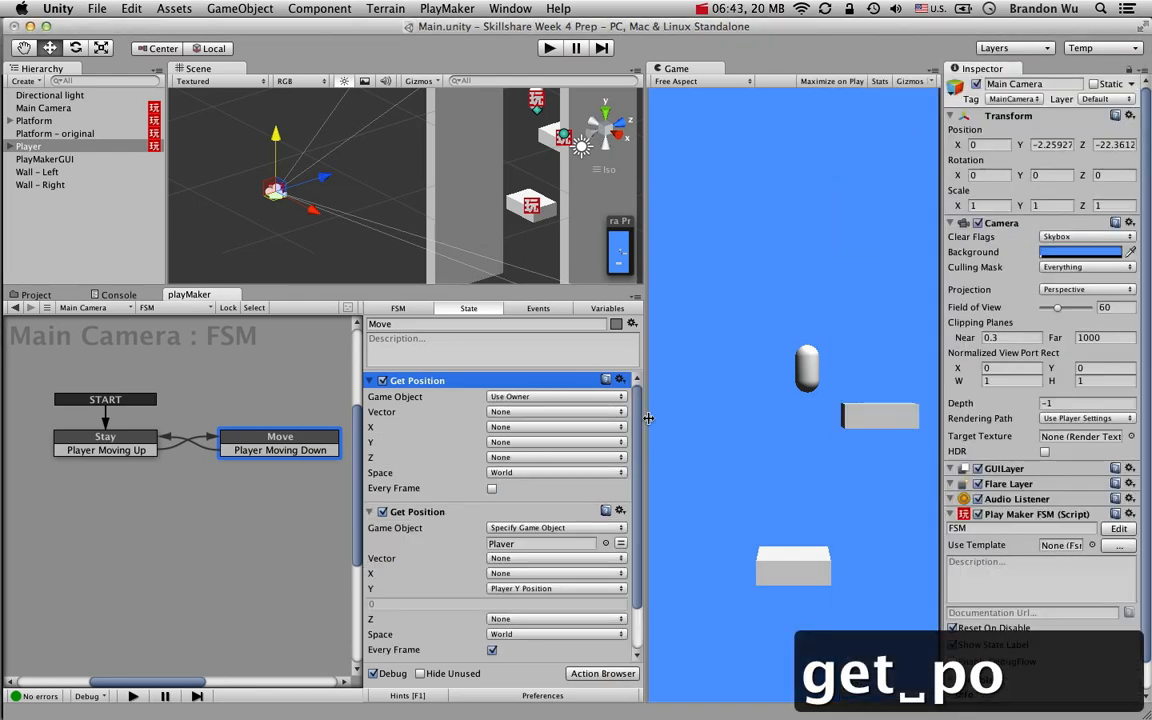
{"action": "left_click_drag", "start_coordinate": [410, 381], "coordinate": [440, 452]}
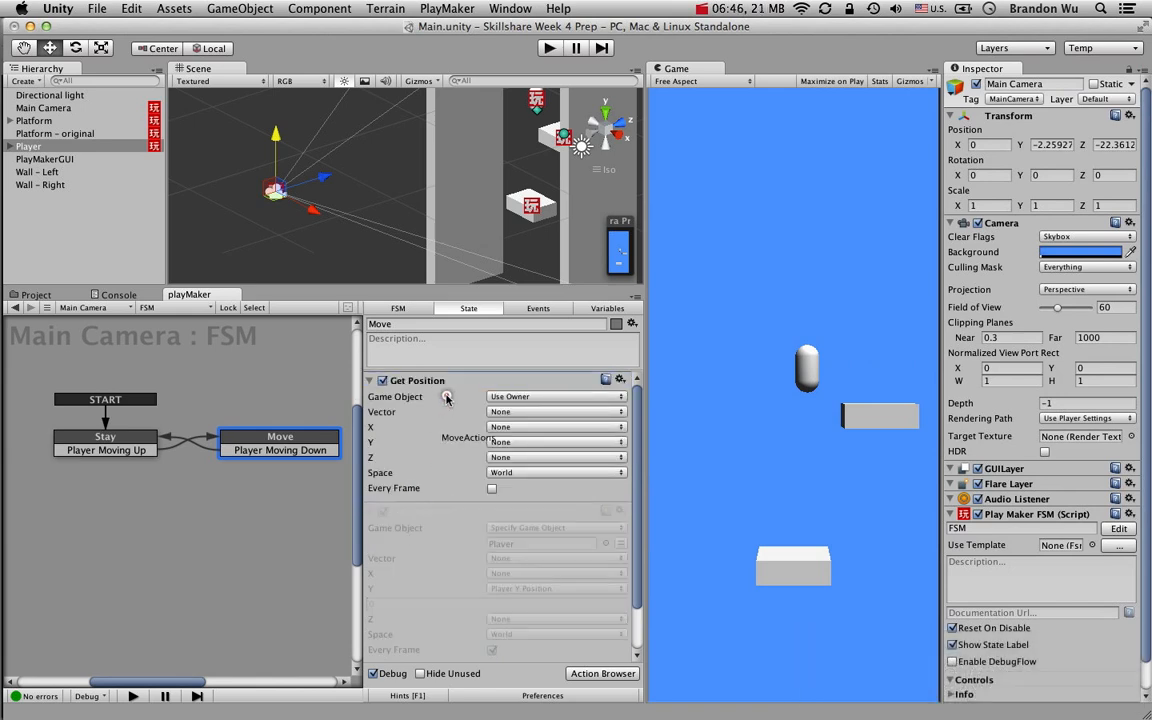
{"action": "left_click_drag", "start_coordinate": [442, 380], "coordinate": [446, 352]}
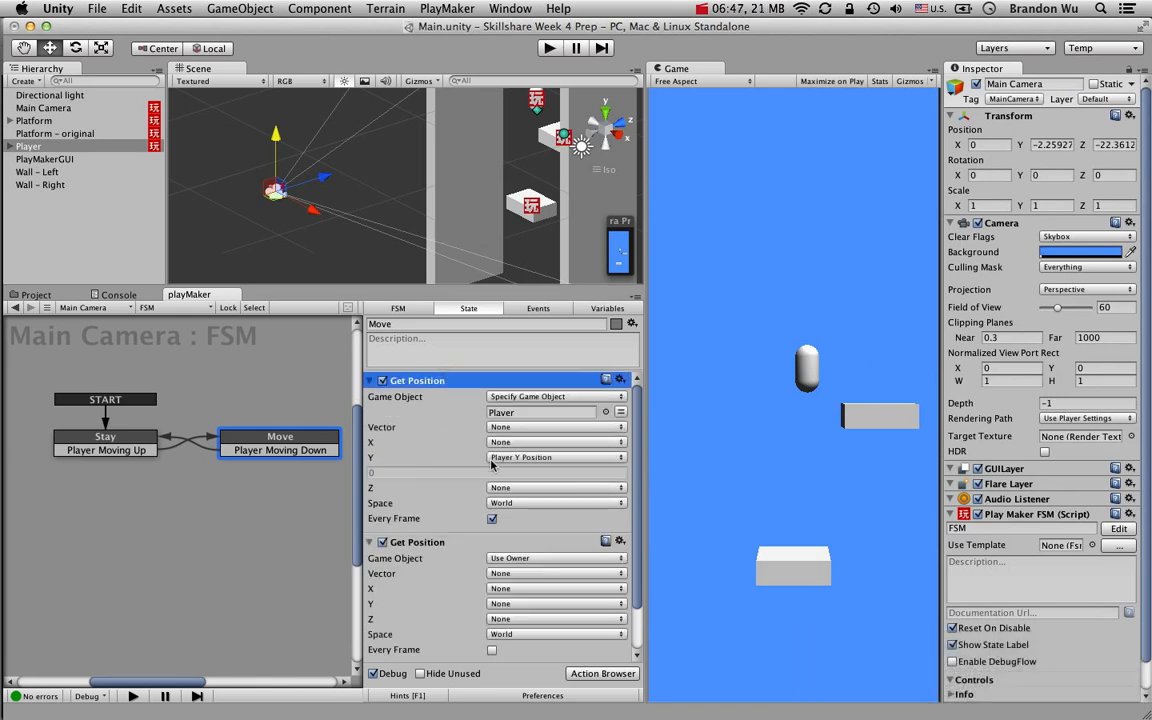
Store the owner's Y in Self Y Position every frame in the second Get Position, and collapse the Player's Get Position
{"action": "scroll", "coordinate": [474, 465], "scroll_direction": "down", "scroll_amount": 1}
{"action": "scroll", "coordinate": [500, 490], "scroll_direction": "down", "scroll_amount": 3}
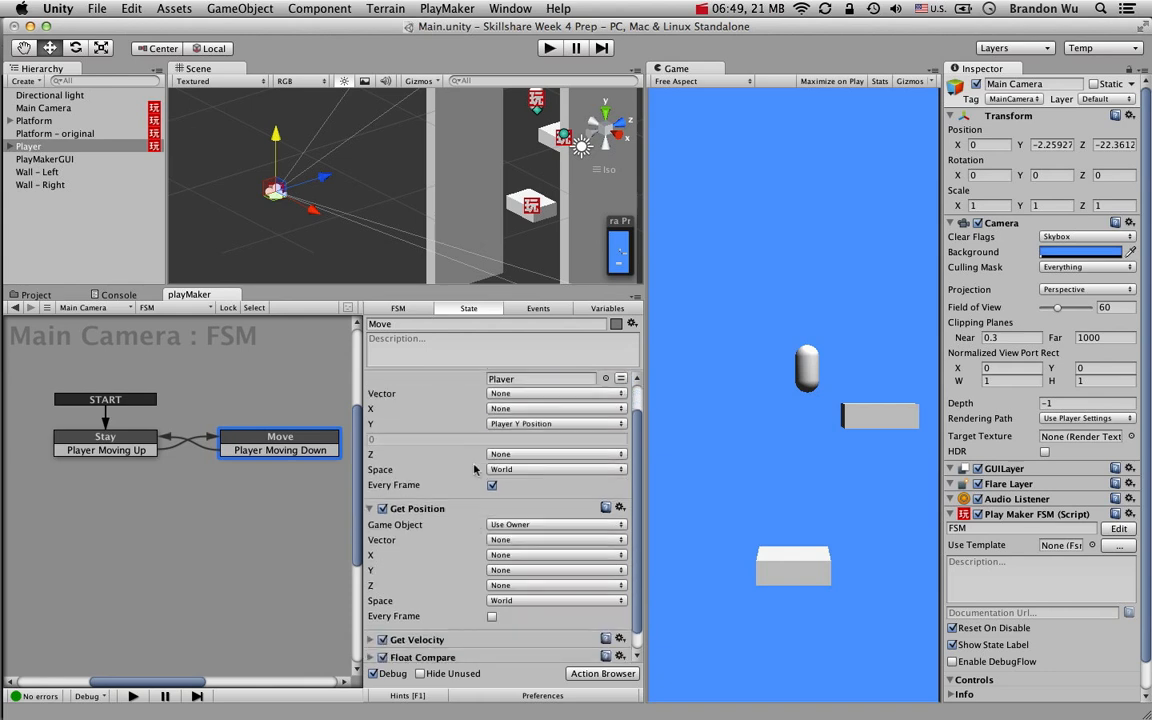
{"action": "scroll", "coordinate": [522, 515], "scroll_direction": "down", "scroll_amount": 1}
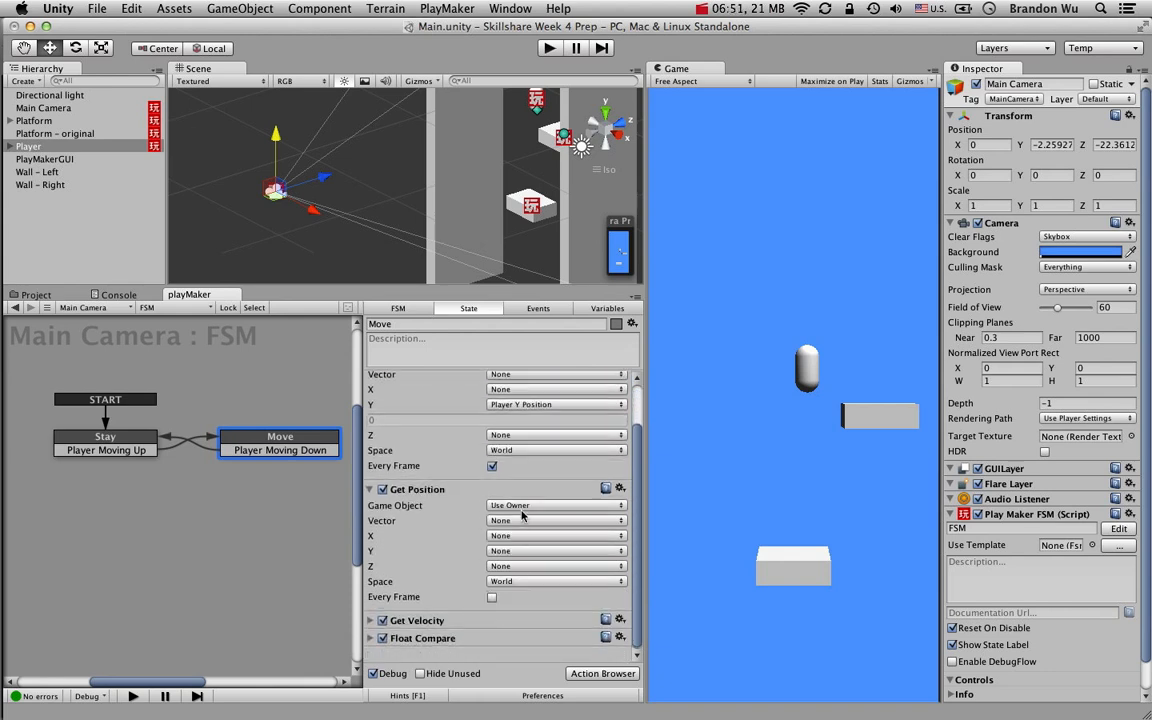
{"action": "left_click", "coordinate": [514, 554]}
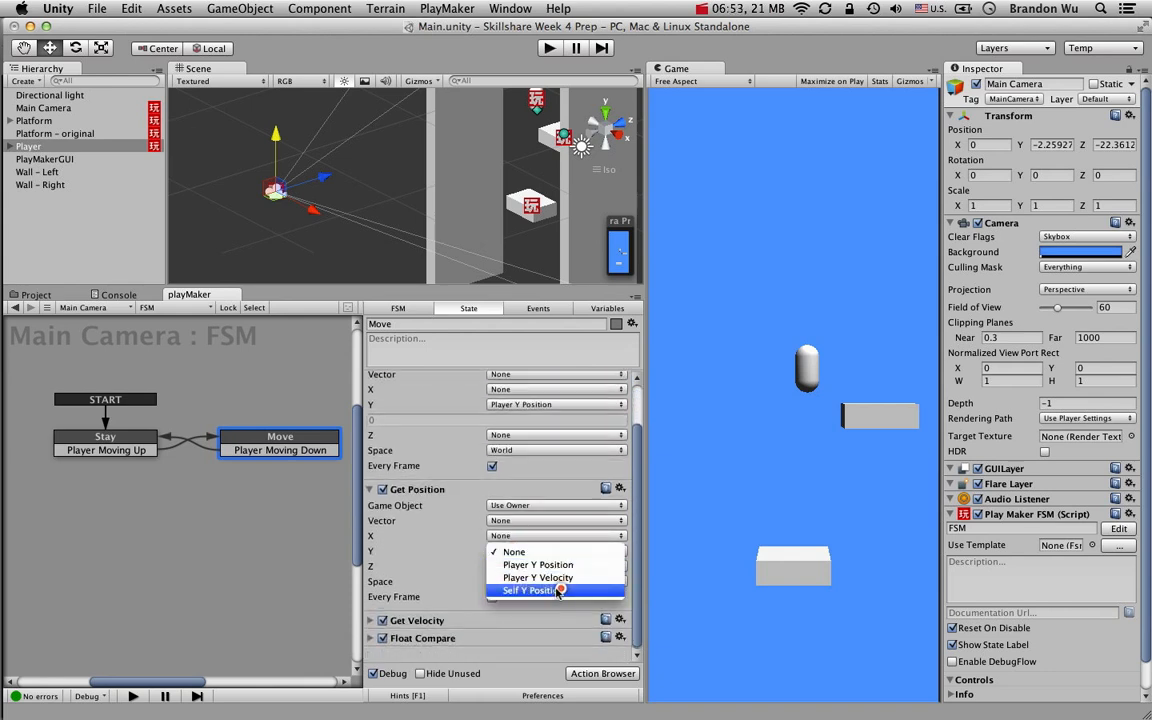
{"action": "left_click", "coordinate": [505, 543]}
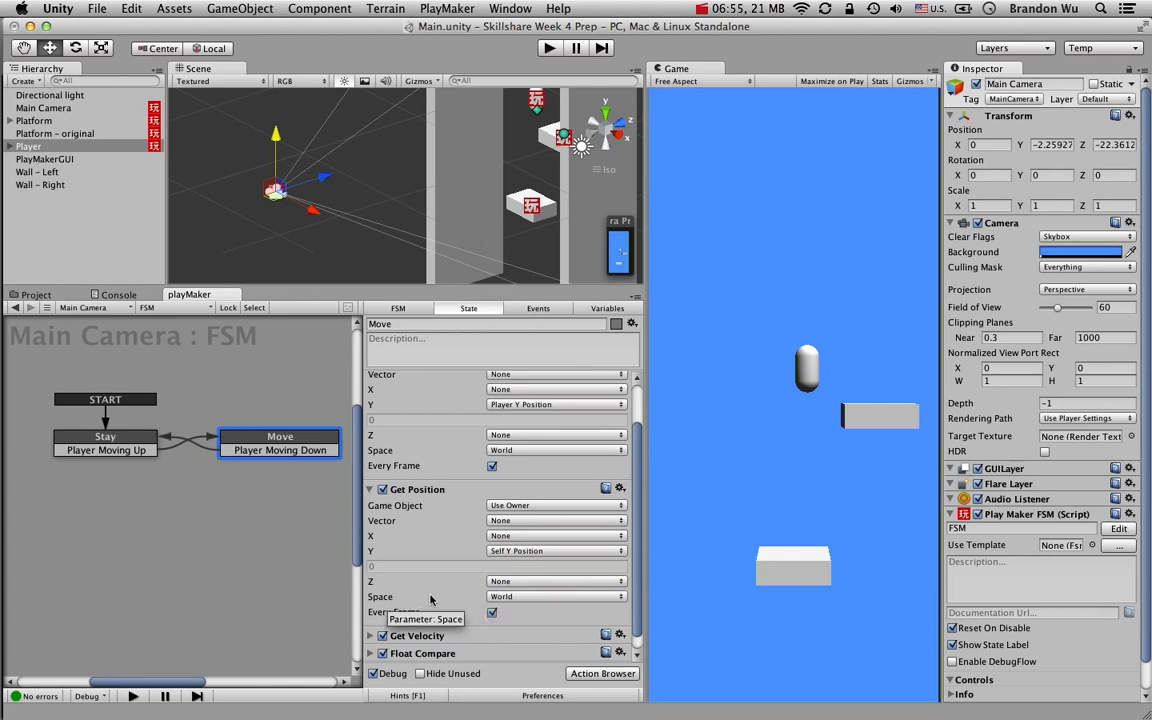
{"action": "scroll", "coordinate": [437, 580], "scroll_direction": "up", "scroll_amount": 4}
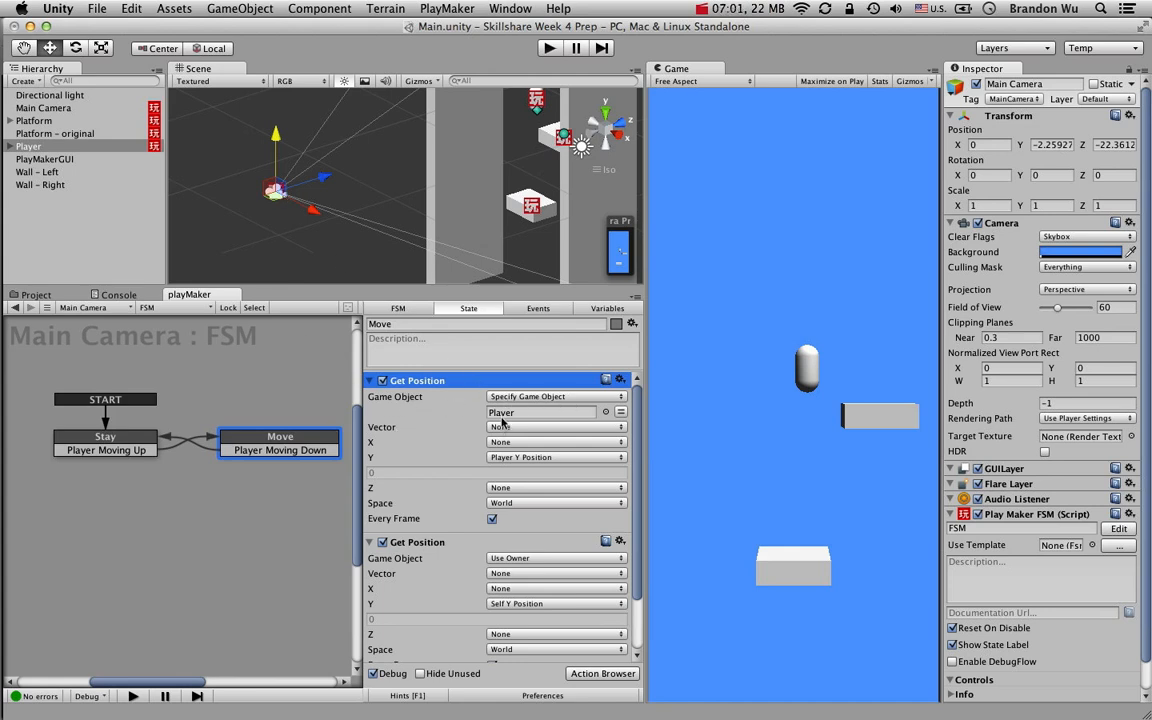
{"action": "left_click", "coordinate": [370, 381]}
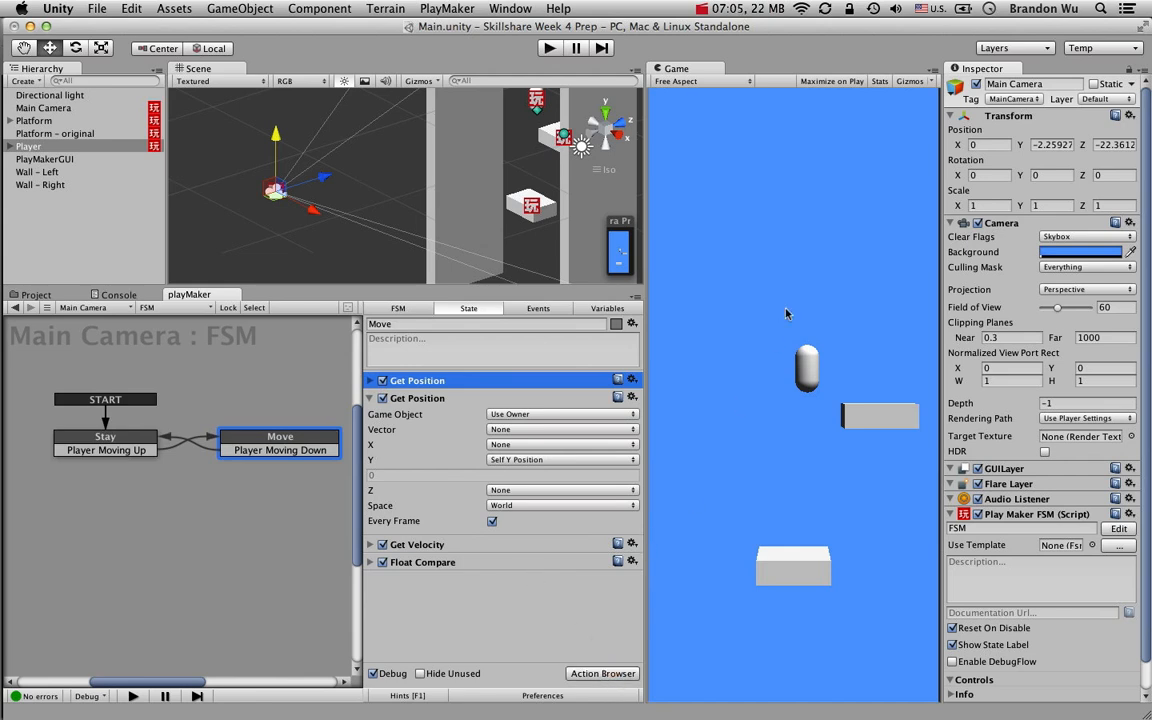
Create a float variable named New Y Position in the Main Camera's FSM
{"action": "left_click", "coordinate": [606, 675]}
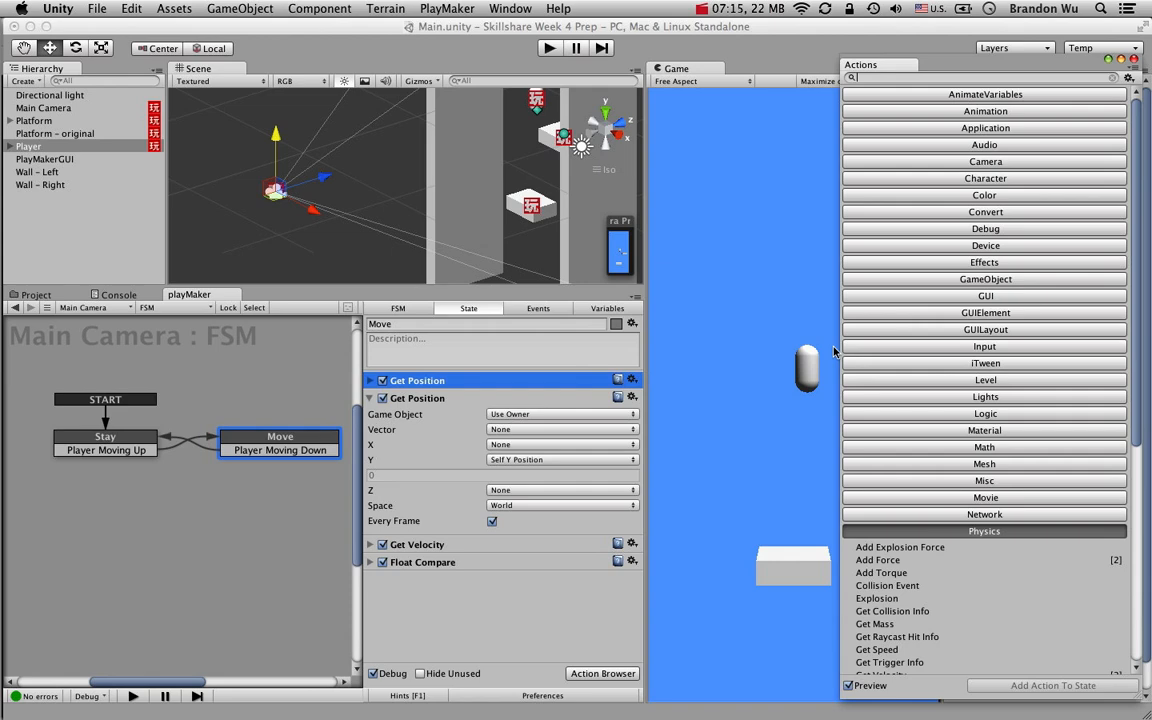
{"action": "left_click", "coordinate": [538, 298]}
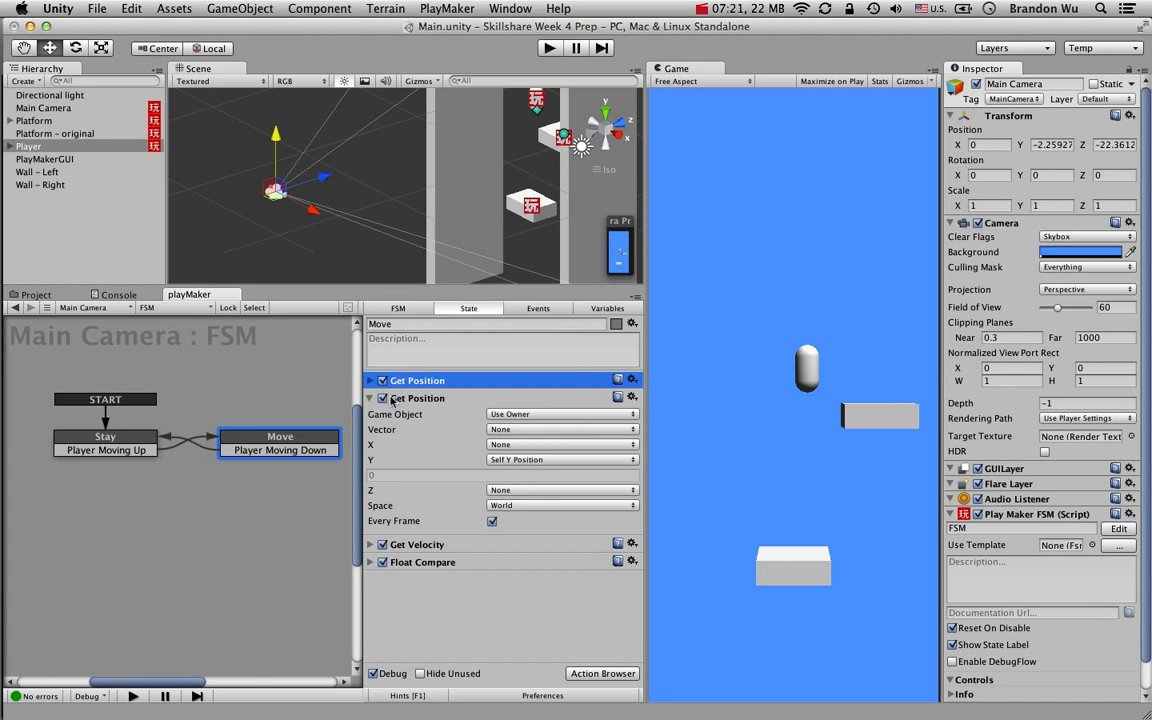
{"action": "left_click", "coordinate": [610, 308]}
{"action": "left_click", "coordinate": [549, 635]}
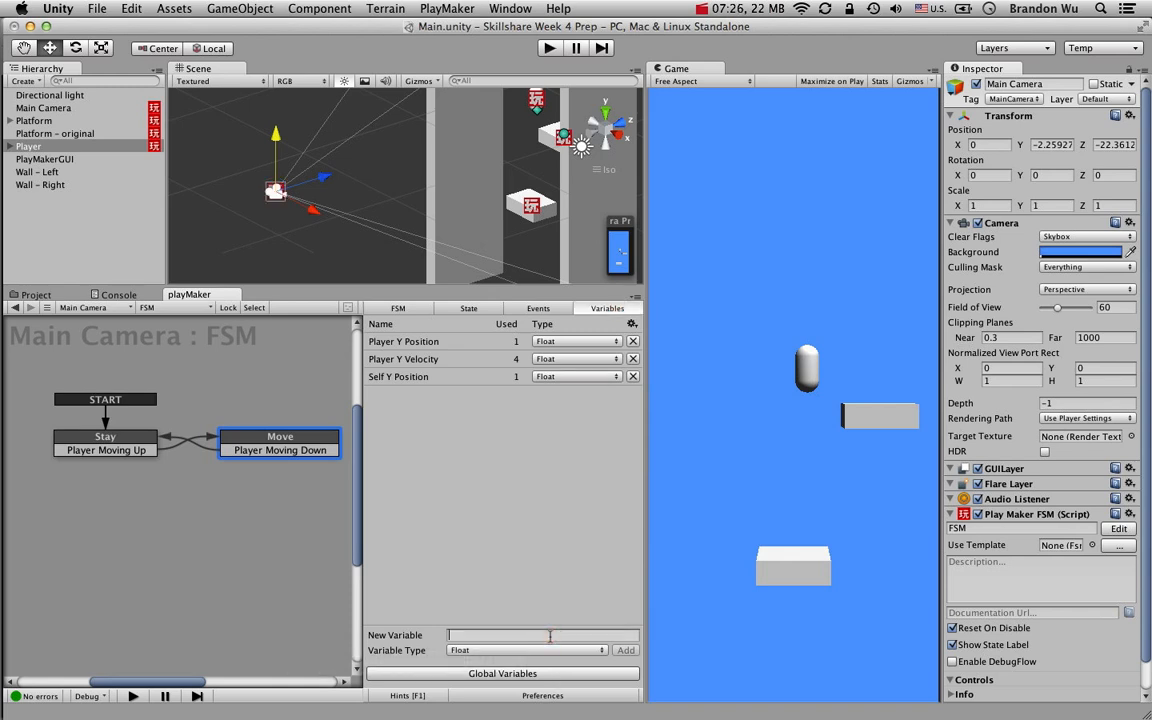
{"action": "type", "text": "New Y Position"}
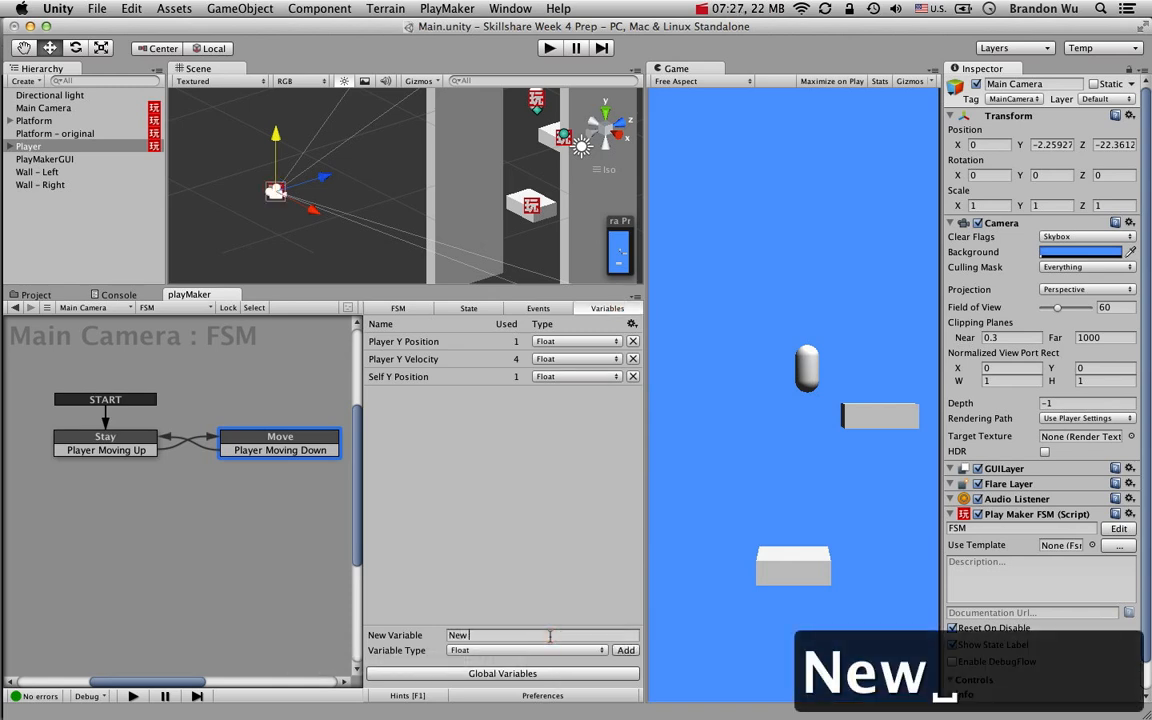
{"action": "key", "text": "Return"}
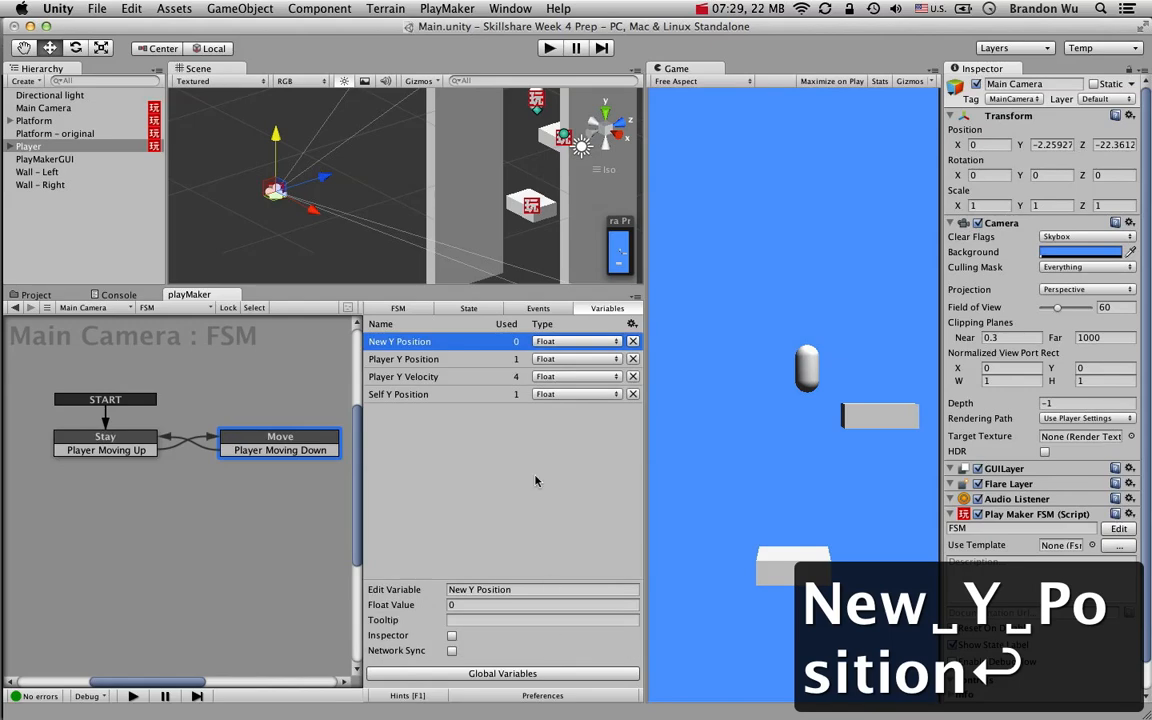
Add the Math action Float Operator to the Move state and arrange it directly below both Get Position actions
{"action": "left_click", "coordinate": [478, 307]}
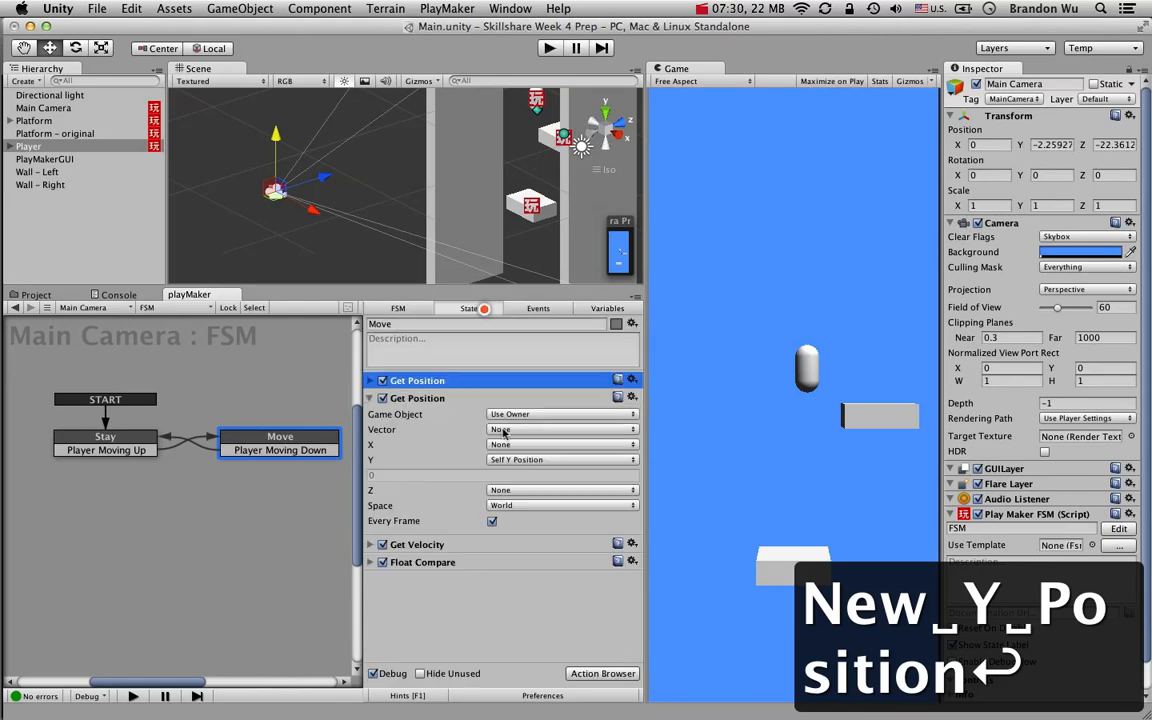
{"action": "left_click", "coordinate": [603, 674]}
{"action": "scroll", "coordinate": [981, 373], "scroll_direction": "down", "scroll_amount": 3}
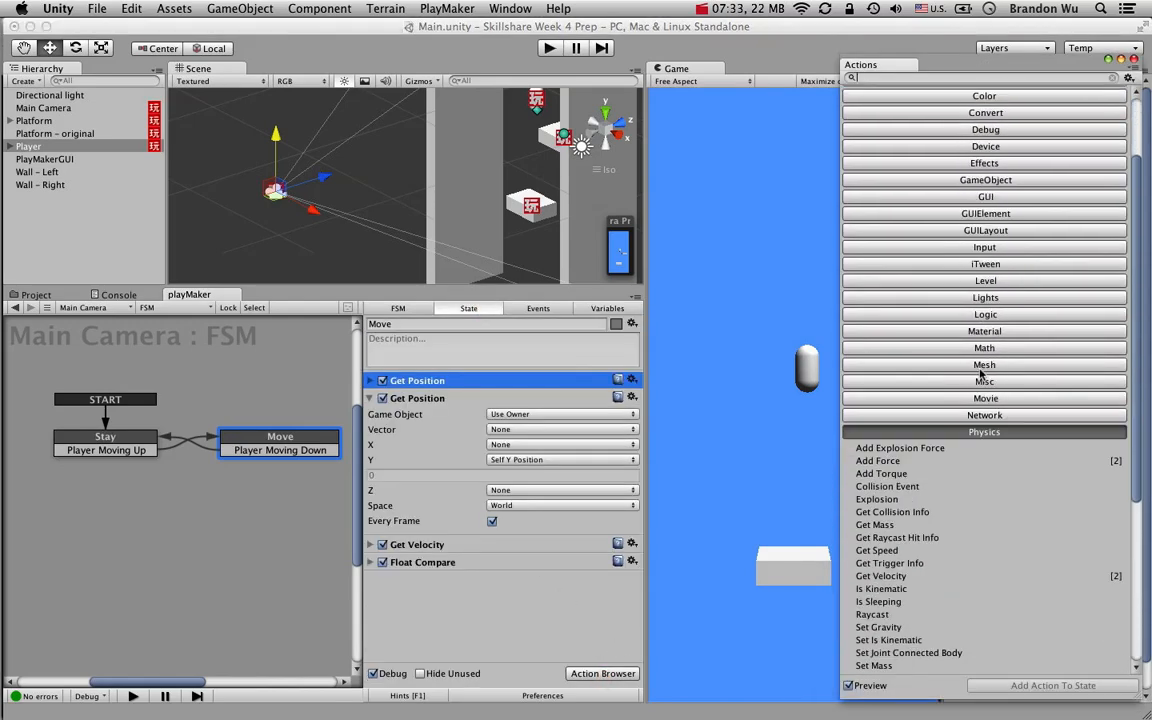
{"action": "scroll", "coordinate": [981, 373], "scroll_direction": "down", "scroll_amount": 5}
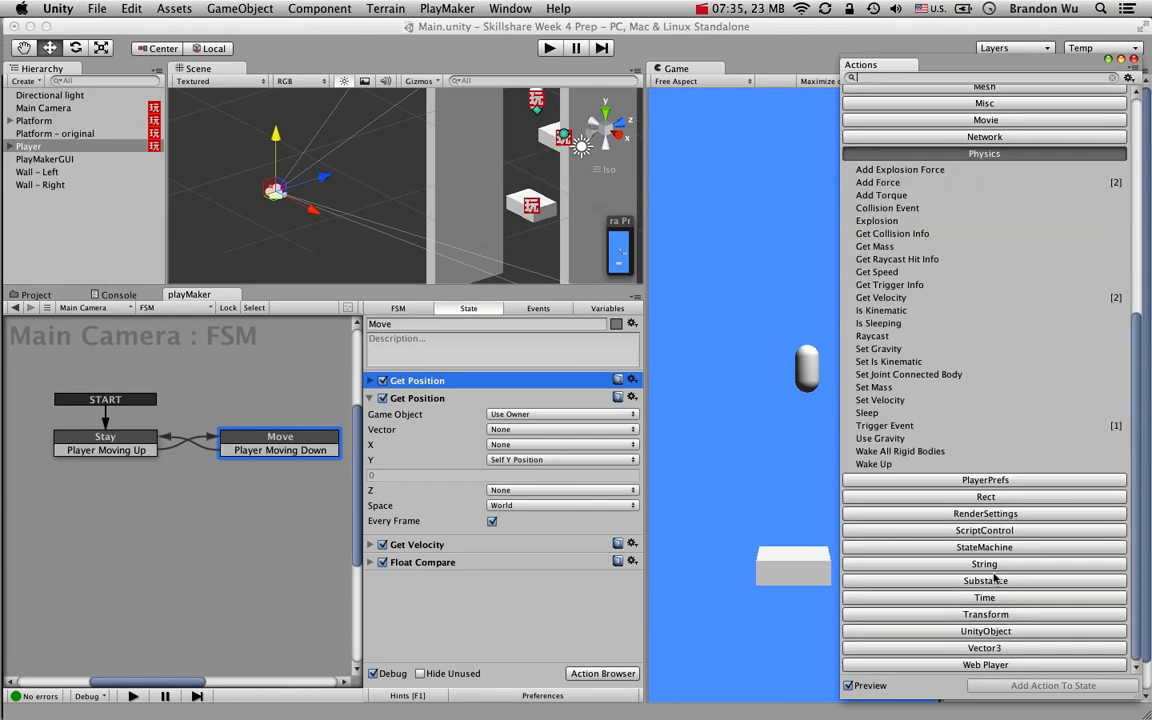
{"action": "scroll", "coordinate": [975, 245], "scroll_direction": "up", "scroll_amount": 3}
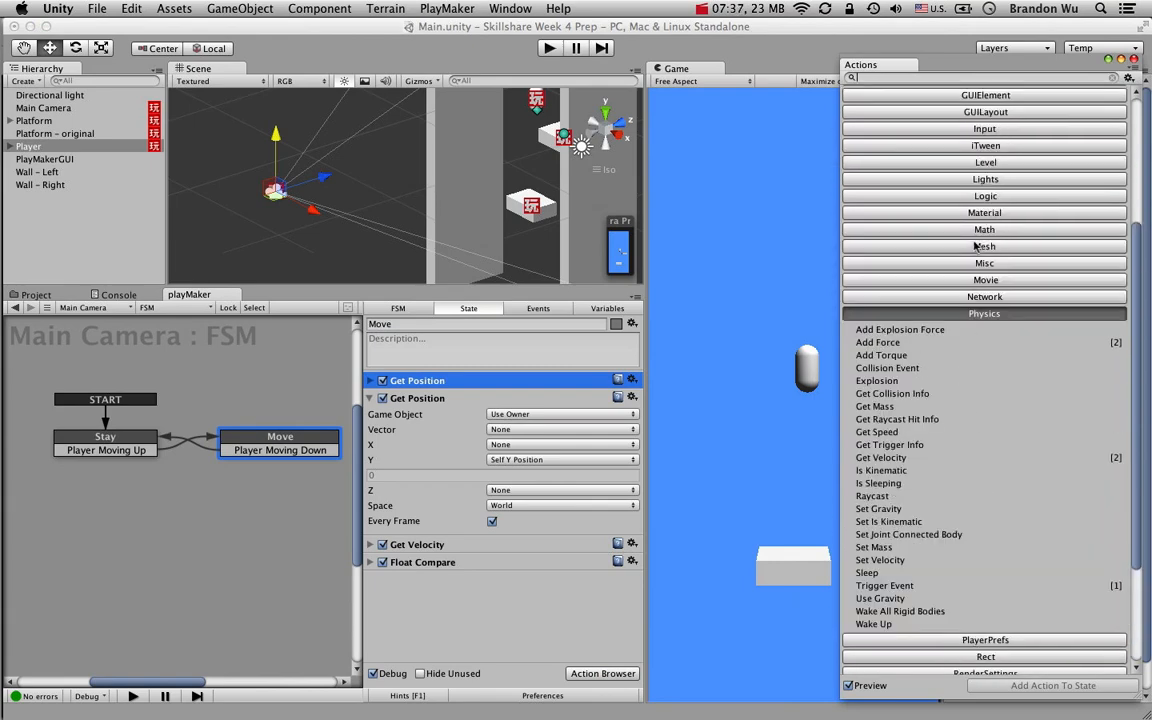
{"action": "left_click", "coordinate": [975, 230]}
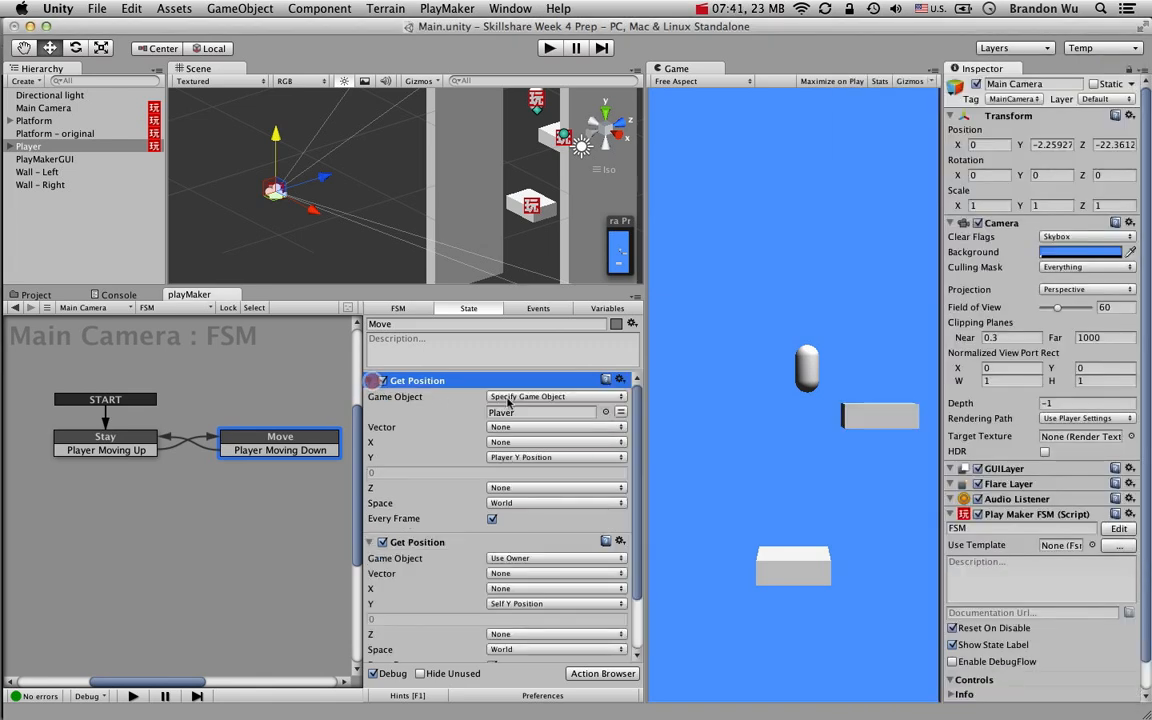
{"action": "scroll", "coordinate": [480, 460], "scroll_direction": "up", "scroll_amount": 2}
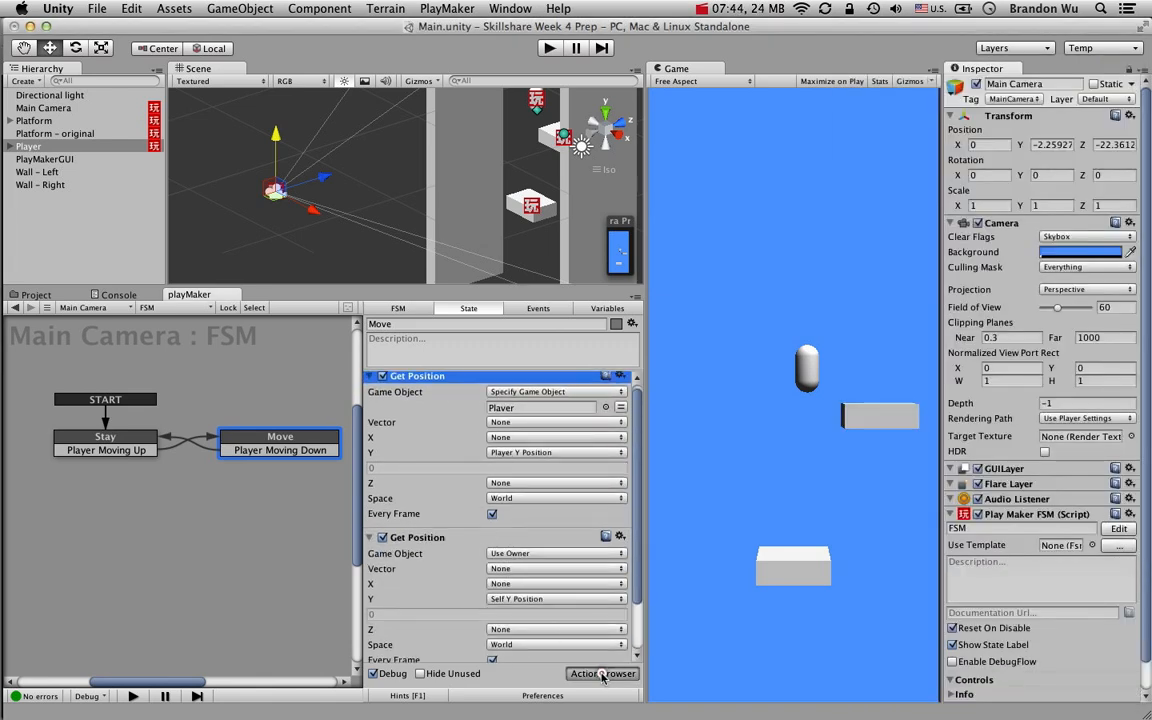
{"action": "left_click", "coordinate": [603, 673]}
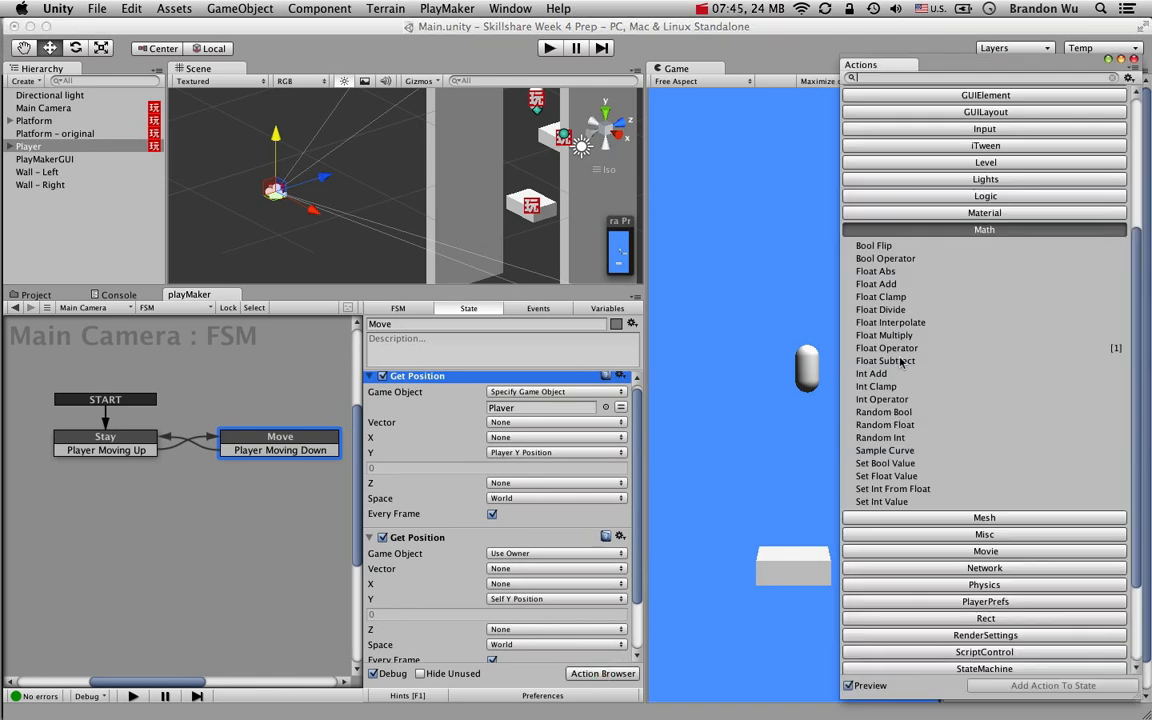
{"action": "left_click_drag", "start_coordinate": [886, 348], "coordinate": [550, 600]}
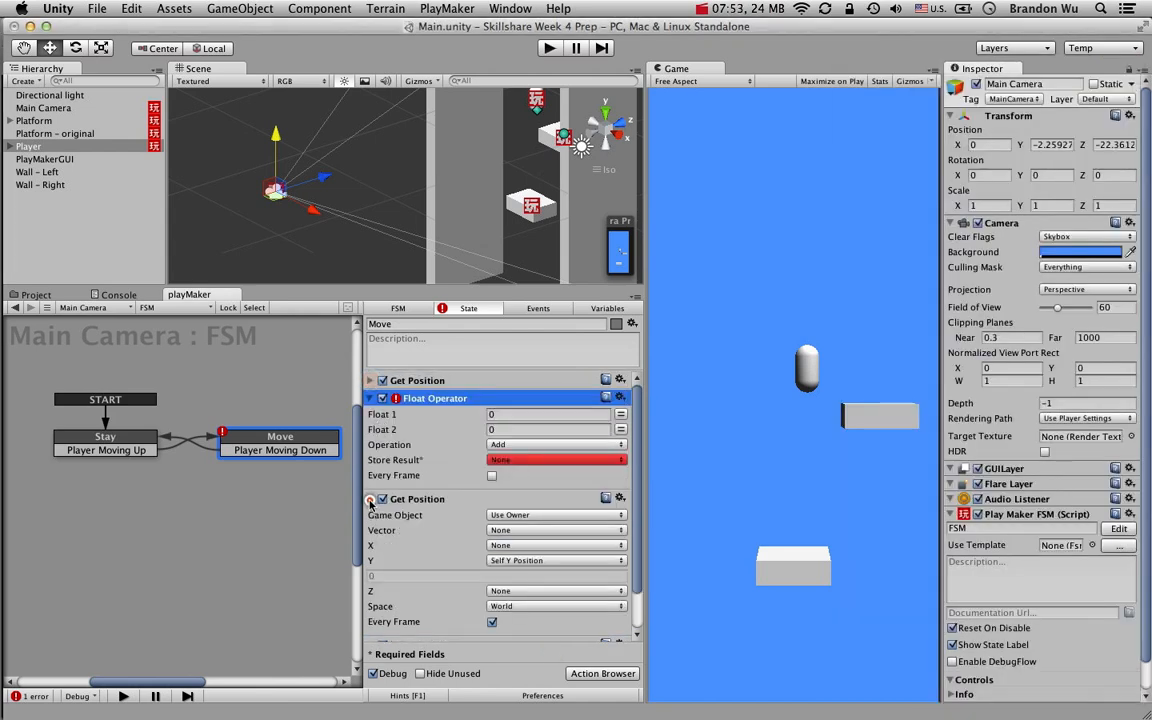
{"action": "left_click", "coordinate": [404, 500]}
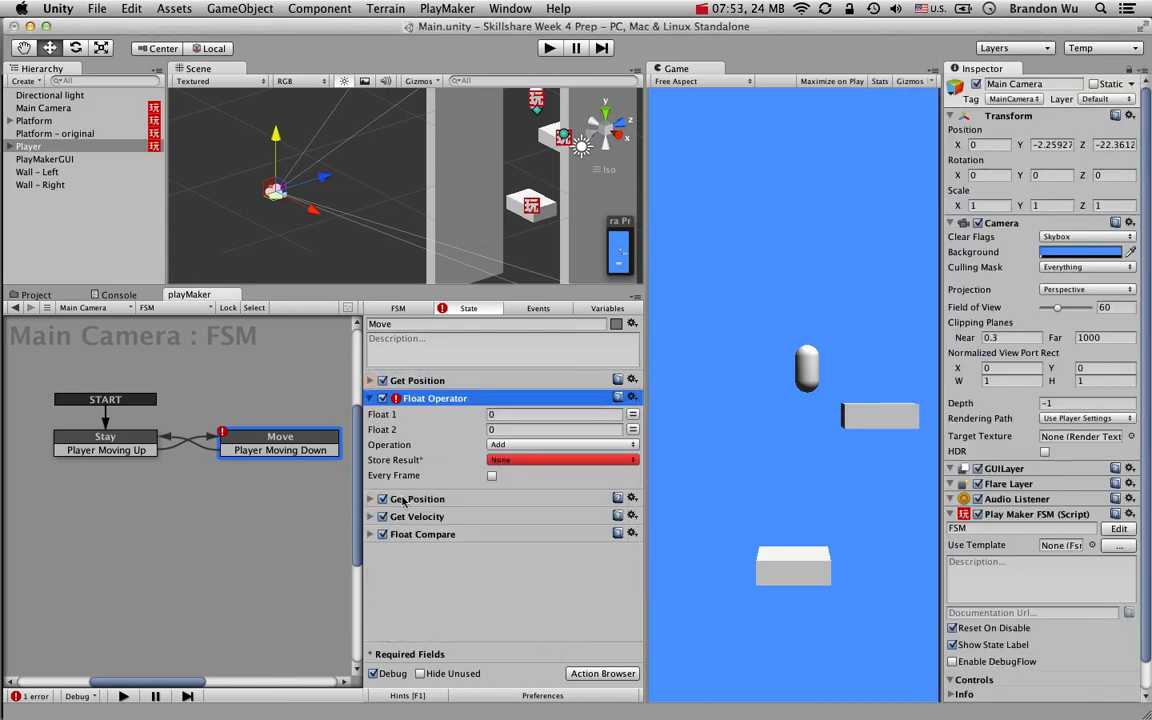
{"action": "left_click_drag", "start_coordinate": [404, 502], "coordinate": [402, 398]}
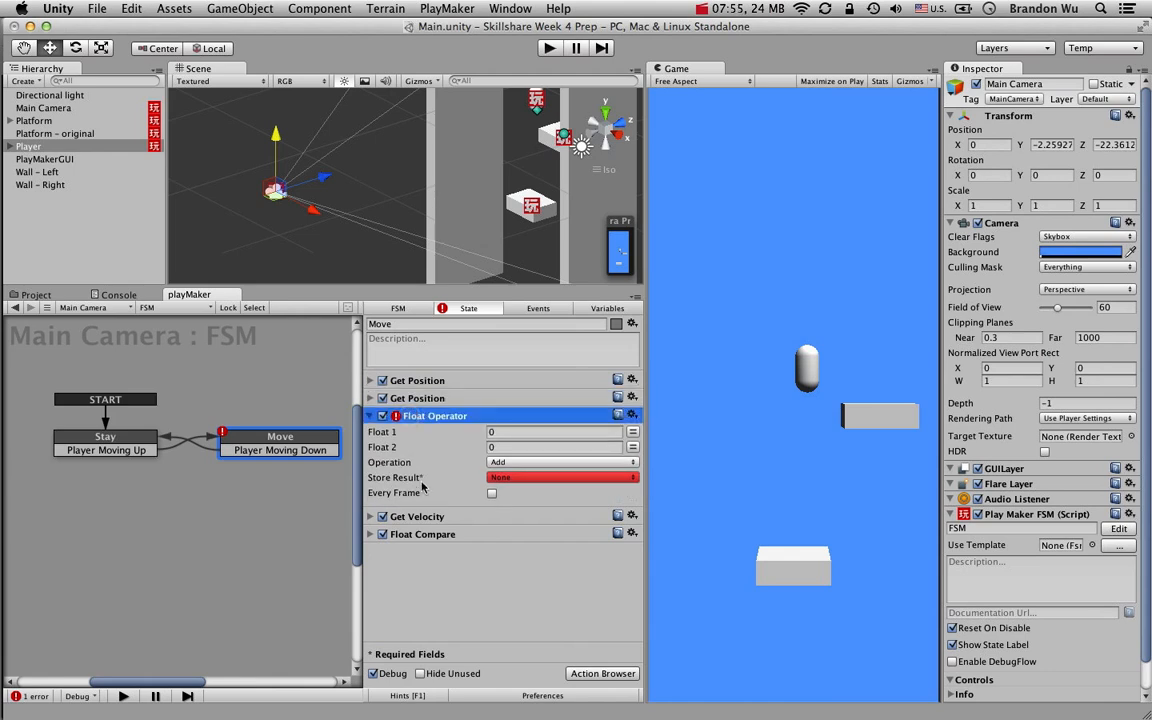
Set the Float Operator's Float 1 to the Player Y Position variable and Float 2 to Self Y Position
{"action": "left_click", "coordinate": [632, 431]}
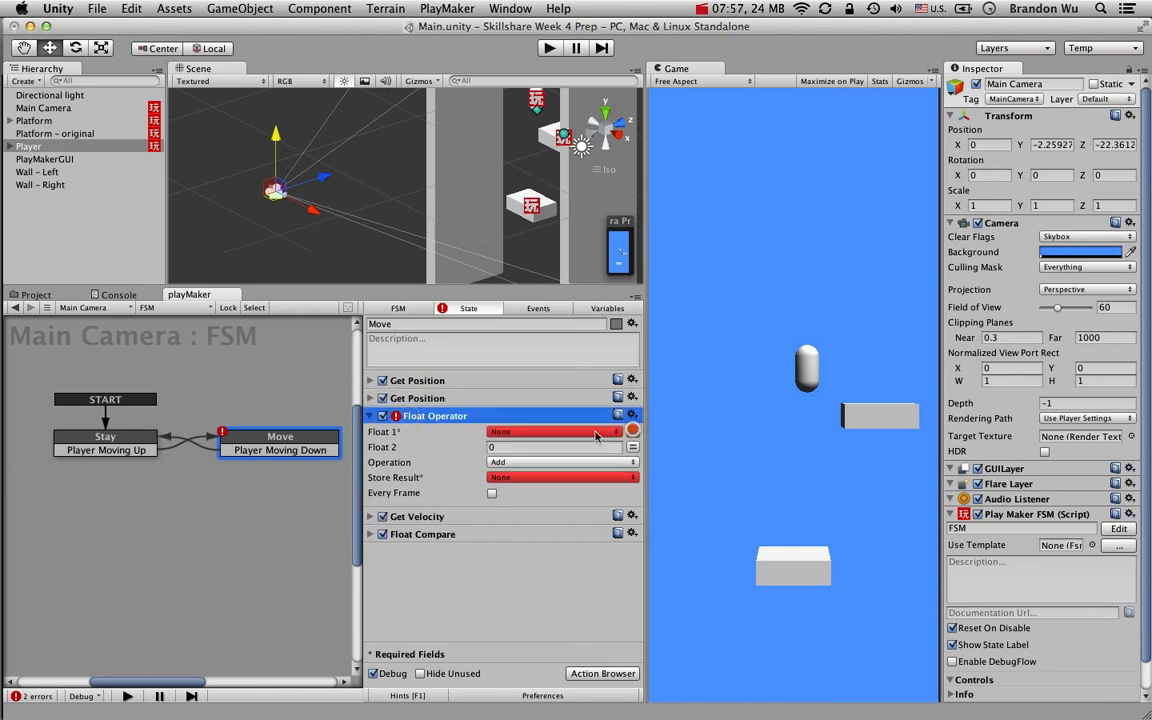
{"action": "left_click", "coordinate": [590, 433]}
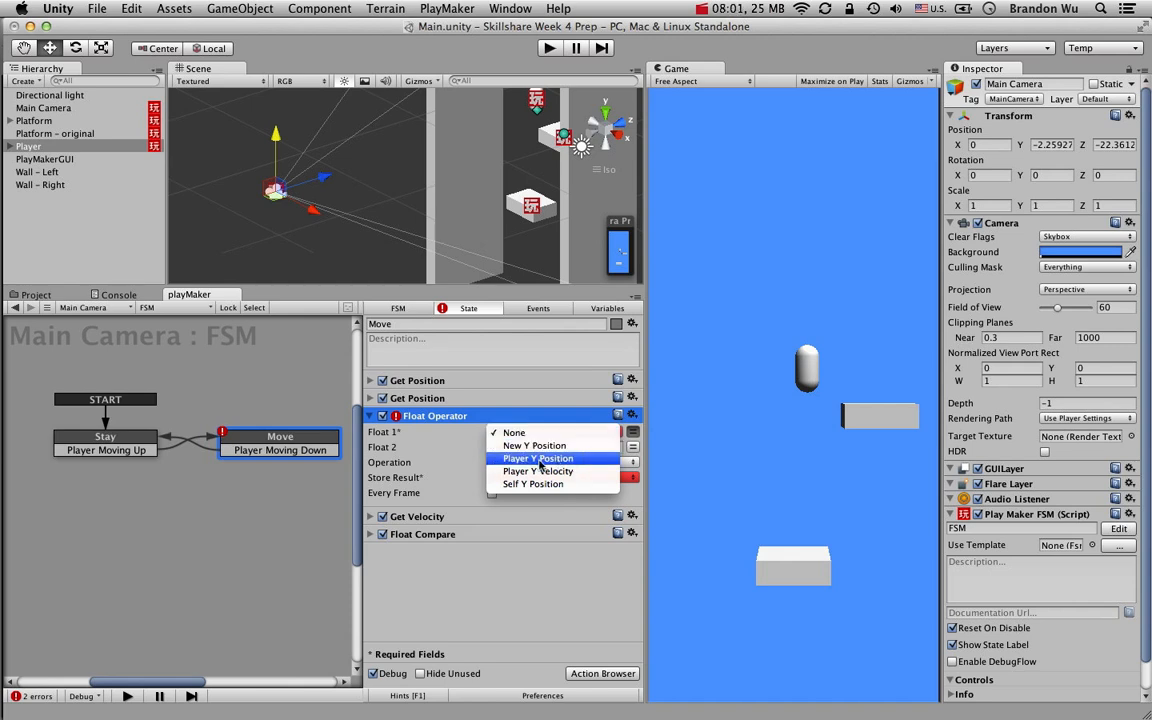
{"action": "left_click", "coordinate": [537, 459]}
{"action": "left_click", "coordinate": [632, 447]}
{"action": "left_click", "coordinate": [590, 462]}
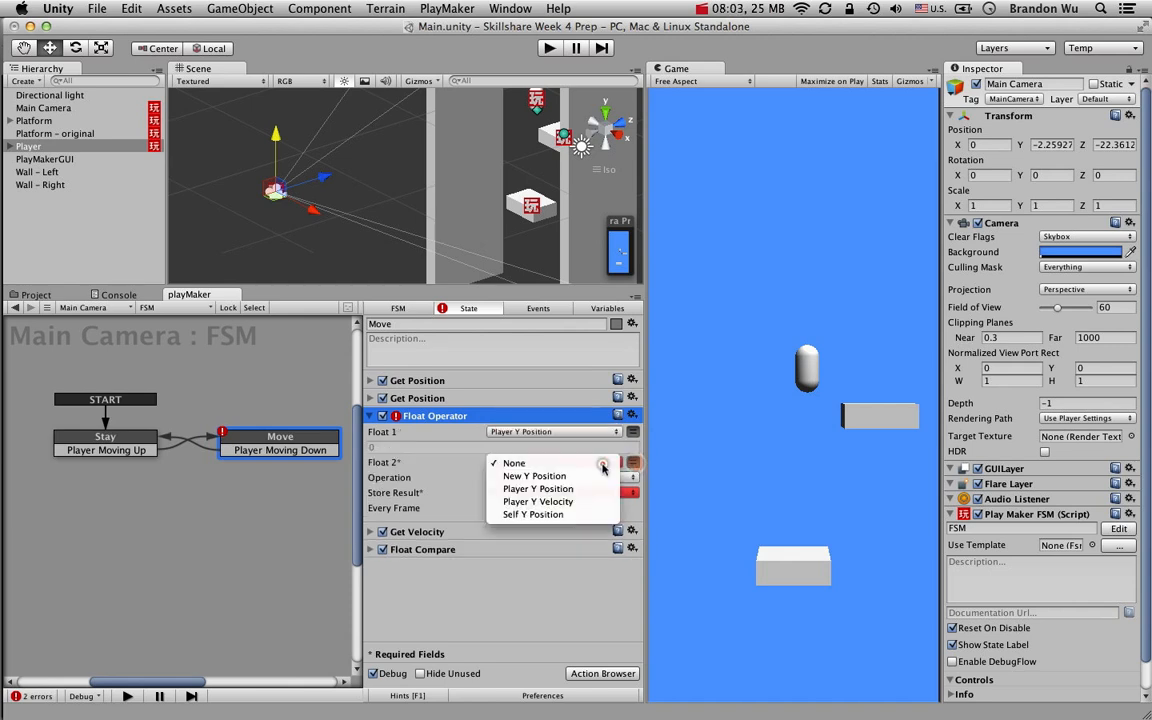
{"action": "left_click", "coordinate": [586, 514]}
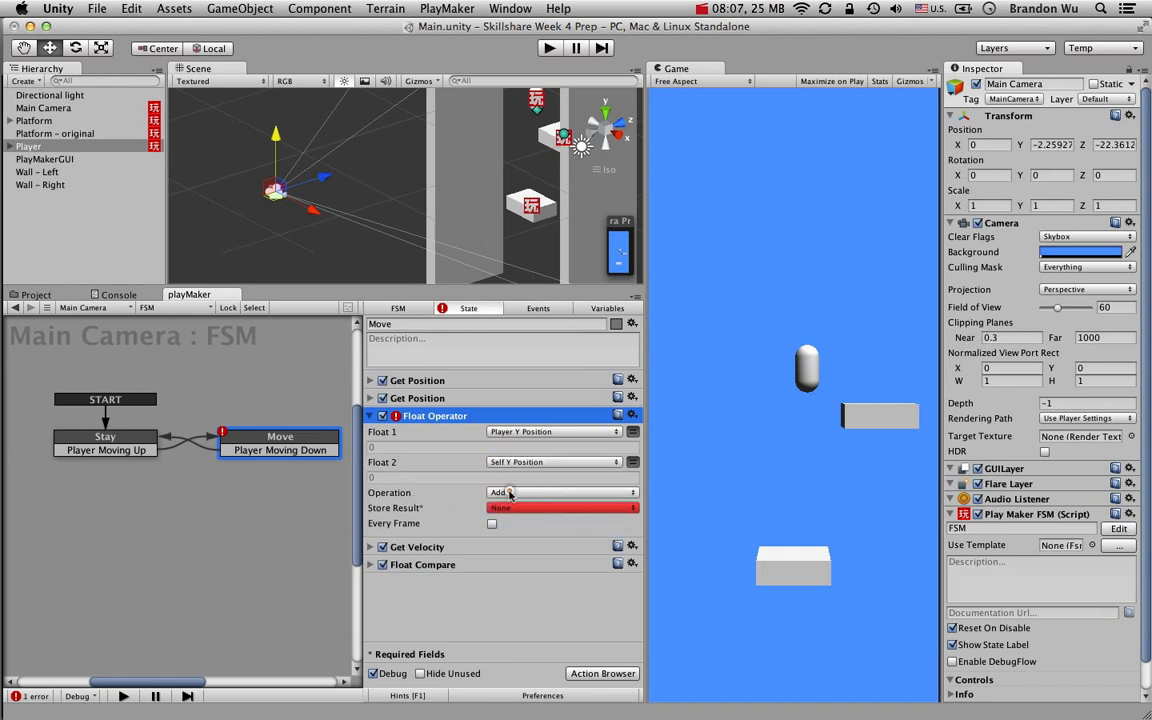
Make the Float Operator use the Max operation, store its result in New Y Position, and run every frame
{"action": "left_click", "coordinate": [497, 492]}
{"action": "left_click", "coordinate": [537, 557]}
{"action": "left_click", "coordinate": [512, 509]}
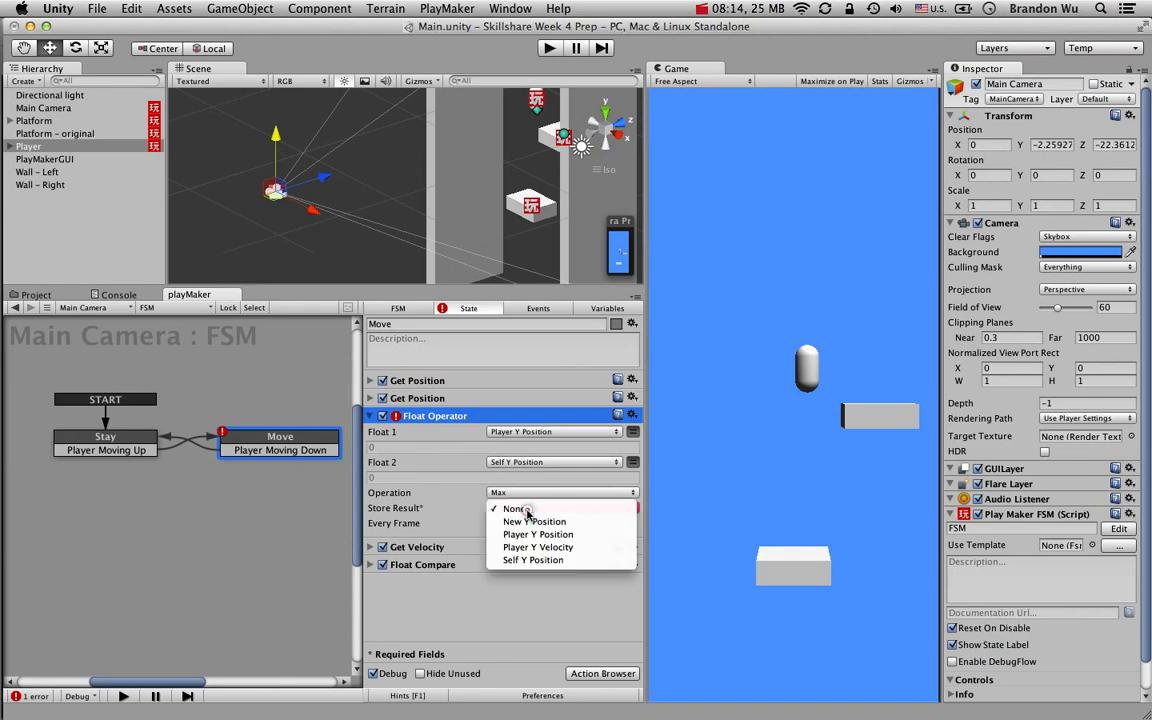
{"action": "left_click", "coordinate": [595, 522]}
{"action": "left_click", "coordinate": [491, 539]}
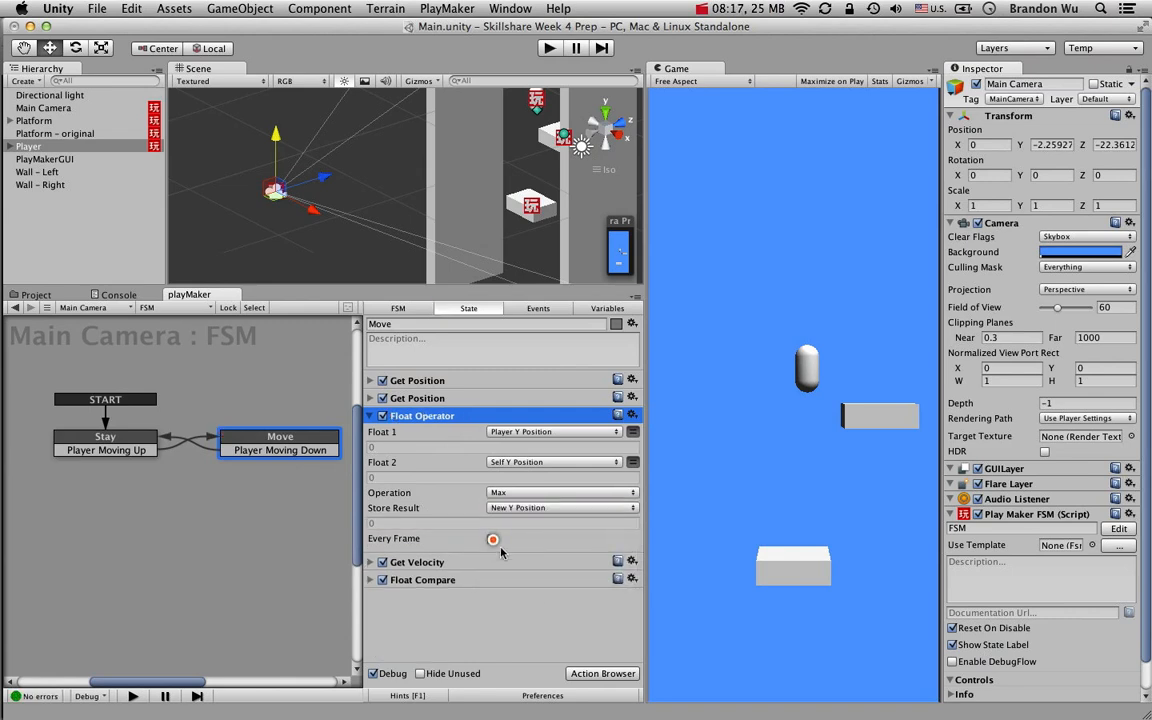
Find the Set Position action, add it to the Move state, and place it directly below Float Operator
{"action": "left_click", "coordinate": [602, 674]}
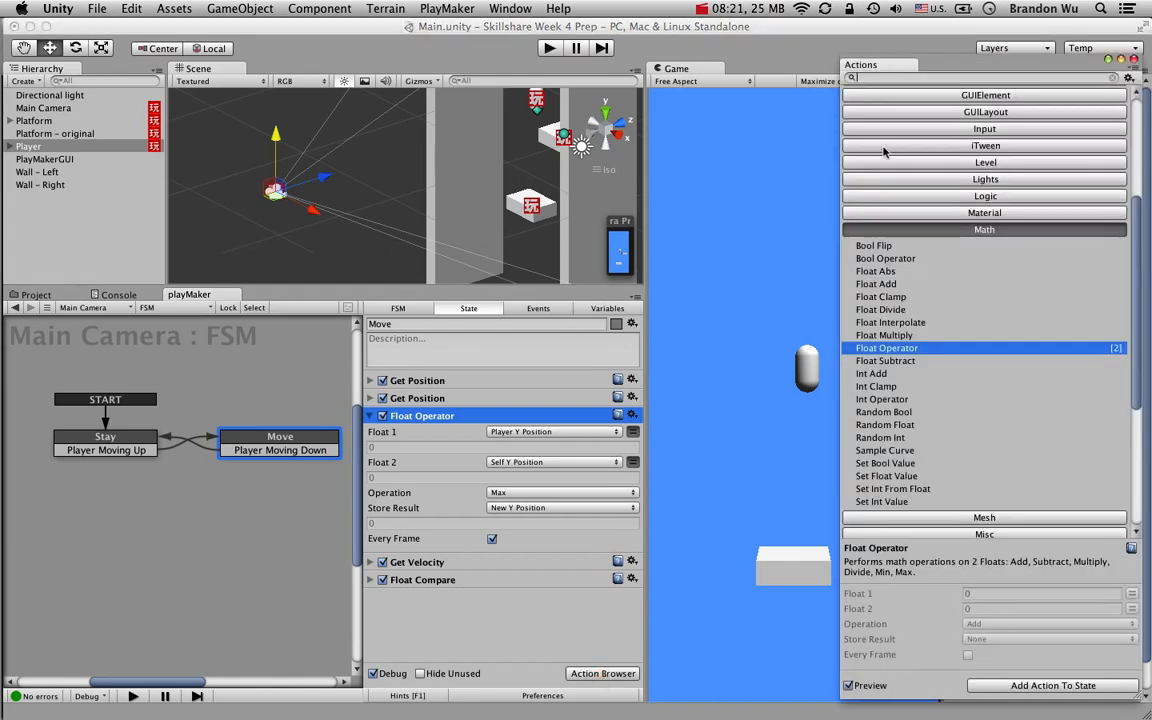
{"action": "type", "text": "set position"}
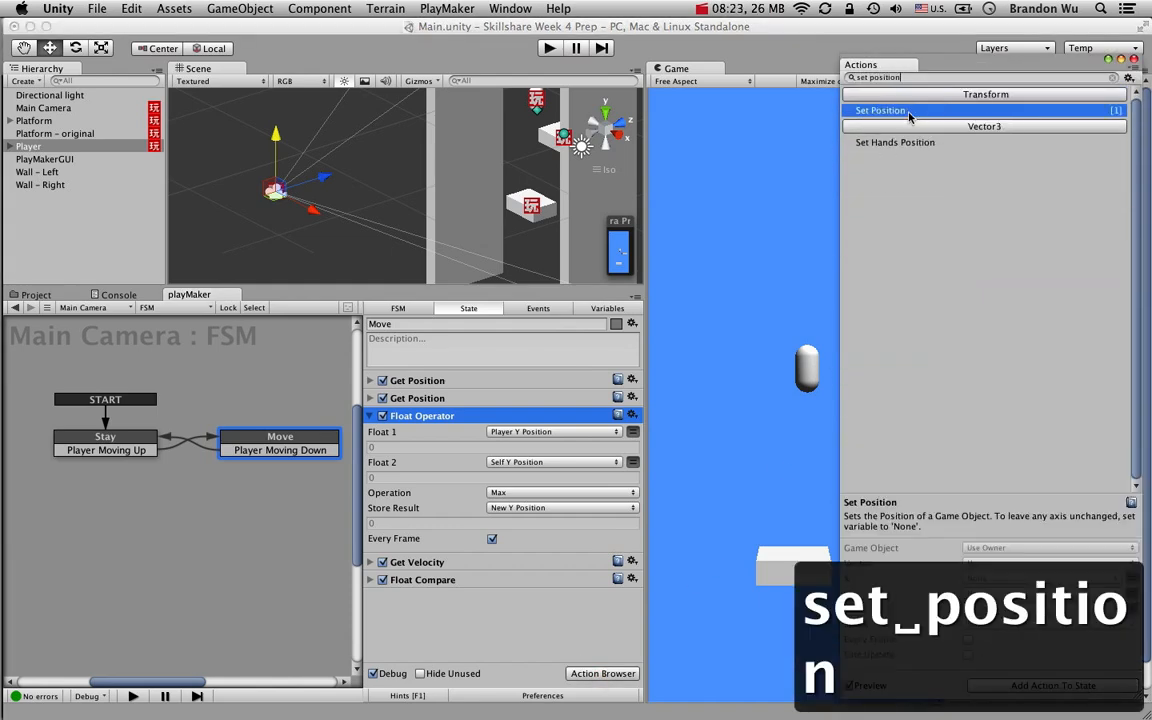
{"action": "double_click", "coordinate": [910, 112]}
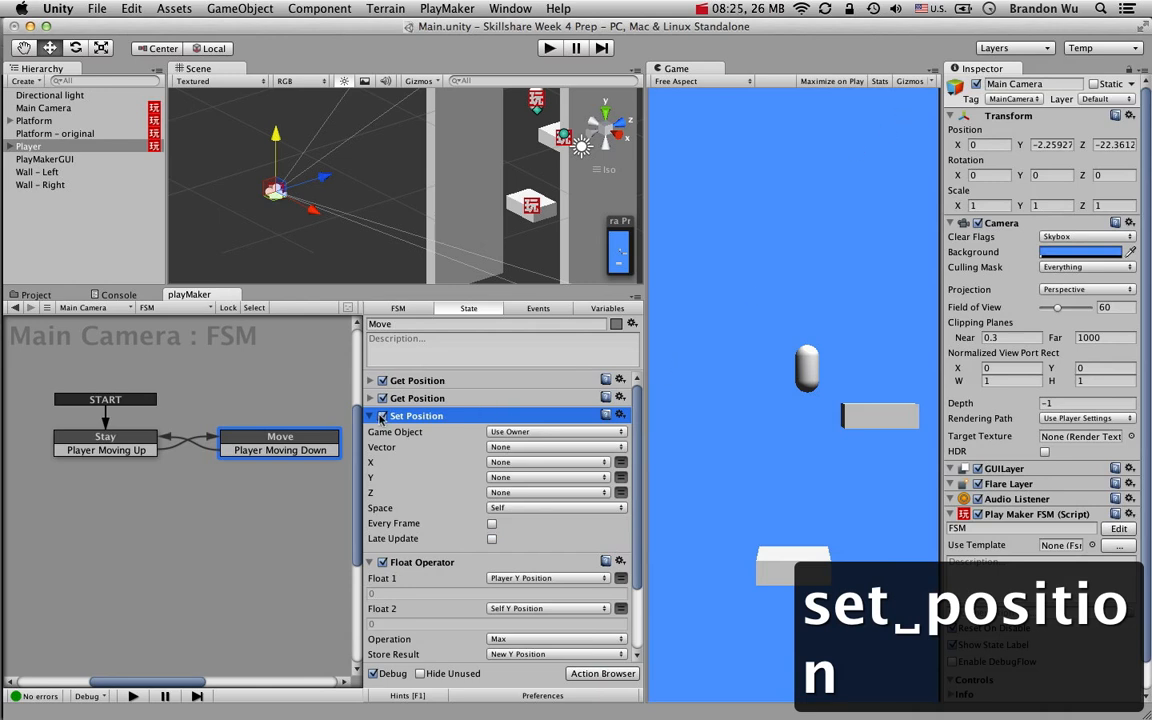
{"action": "left_click", "coordinate": [370, 416]}
{"action": "left_click_drag", "start_coordinate": [416, 417], "coordinate": [392, 561]}
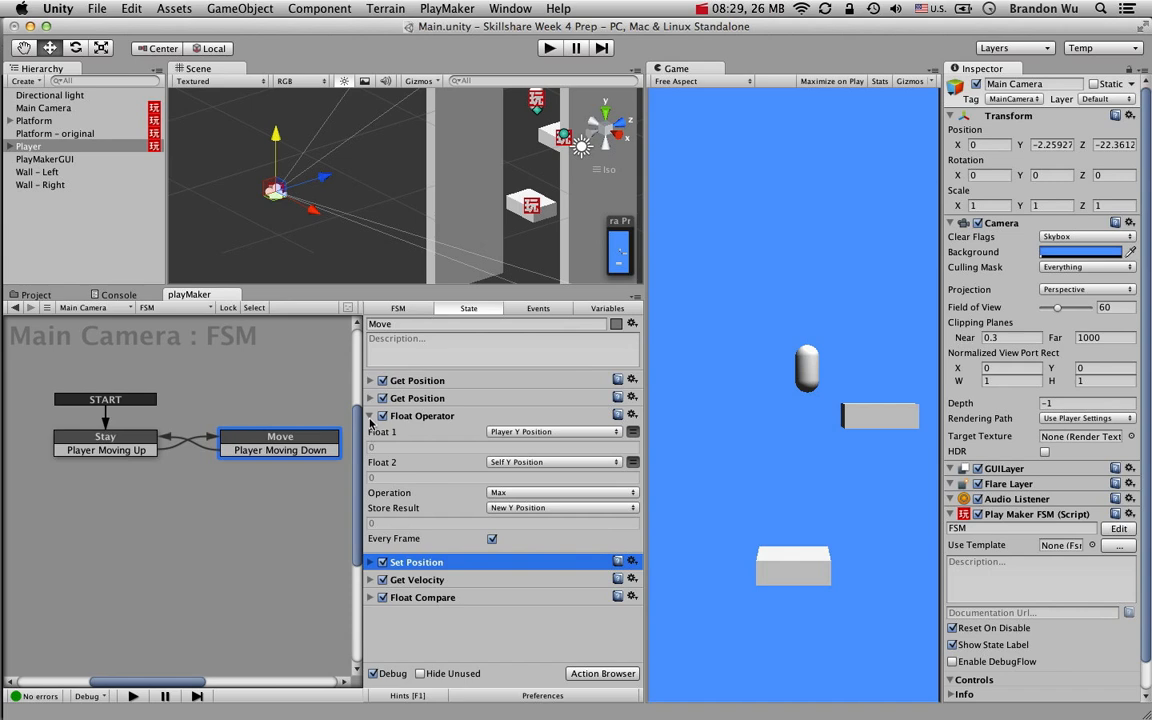
Make Set Position apply New Y Position to the owner's Y in World space every frame
{"action": "left_click", "coordinate": [370, 562]}
{"action": "scroll", "coordinate": [500, 540], "scroll_direction": "down", "scroll_amount": 3}
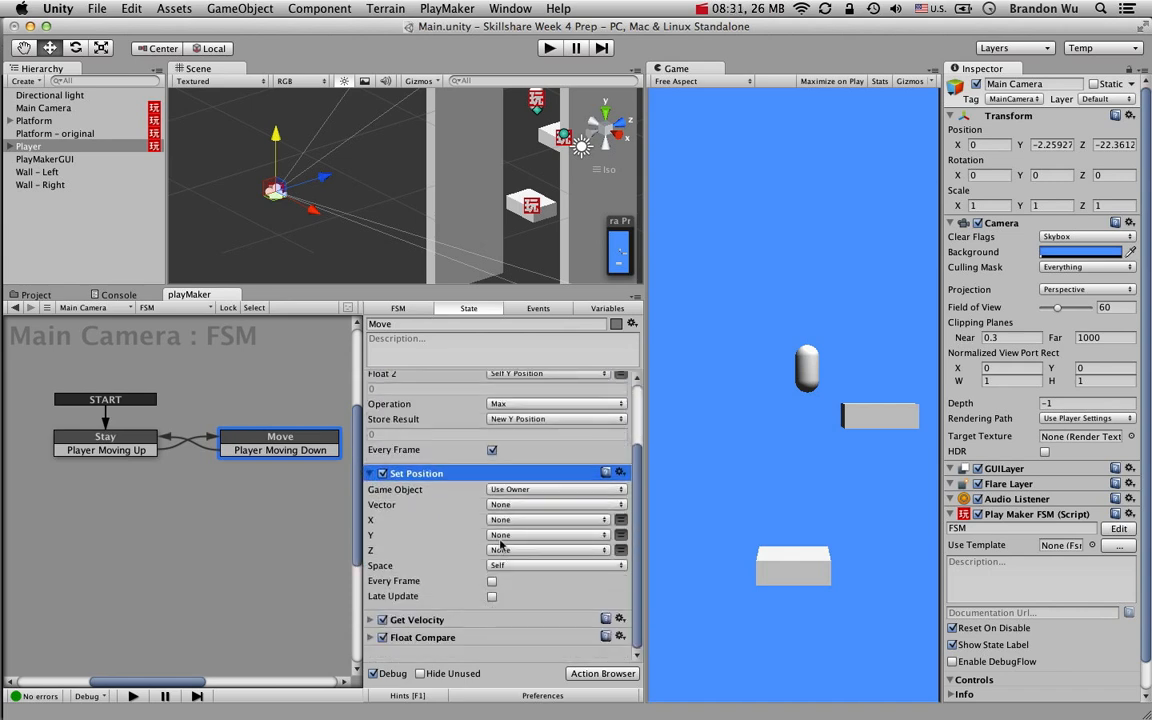
{"action": "left_click", "coordinate": [548, 535]}
{"action": "left_click", "coordinate": [503, 491]}
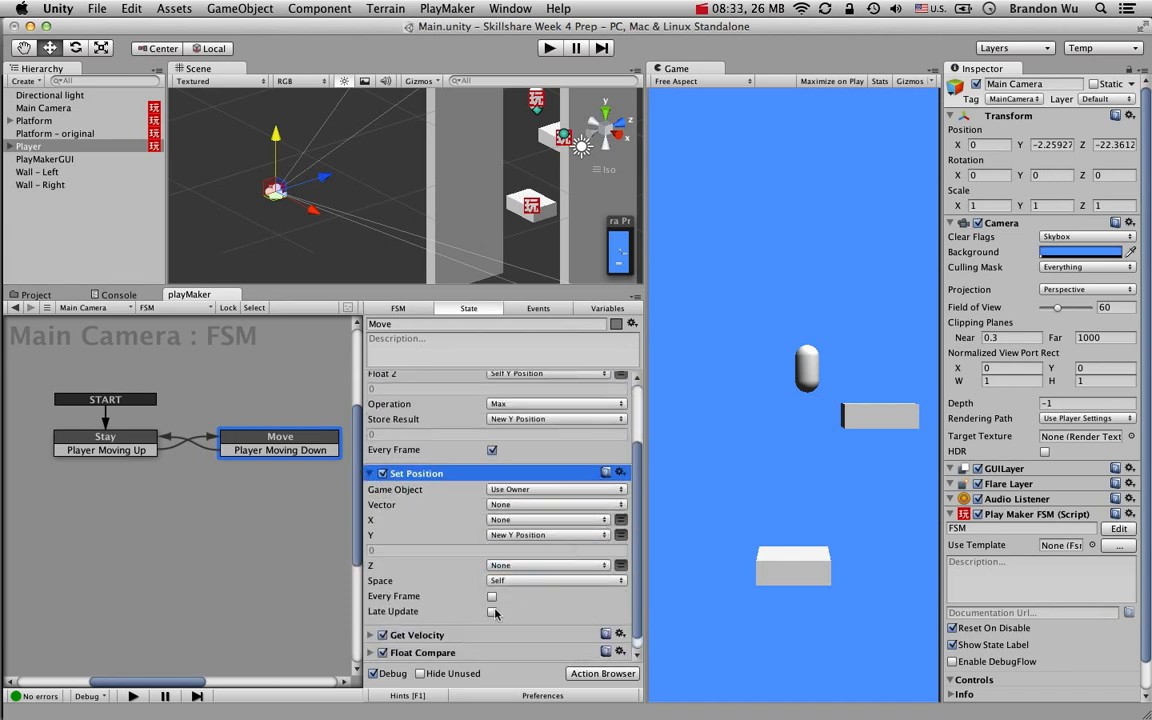
{"action": "left_click", "coordinate": [492, 595]}
{"action": "left_click", "coordinate": [528, 580]}
{"action": "left_click", "coordinate": [481, 555]}
Review the actions in the Move and Stay states, including Stay's Get Velocity and Float Compare settings
{"action": "scroll", "coordinate": [528, 622], "scroll_direction": "down", "scroll_amount": 1}
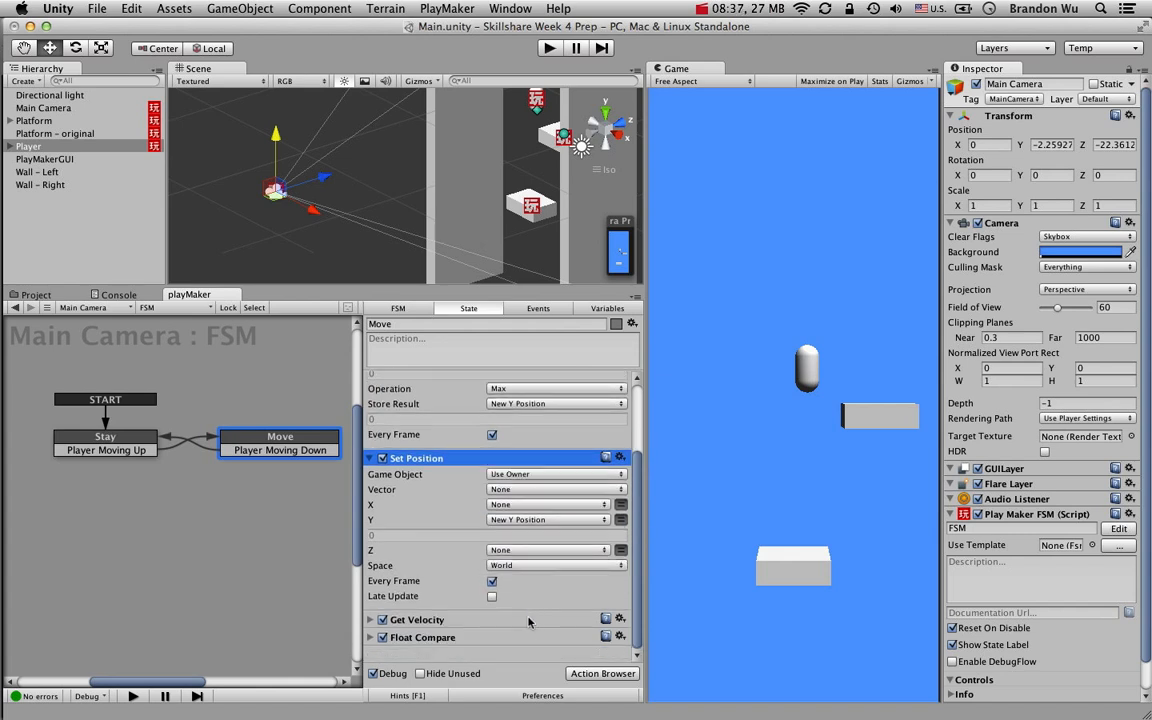
{"action": "scroll", "coordinate": [423, 618], "scroll_direction": "up", "scroll_amount": 5}
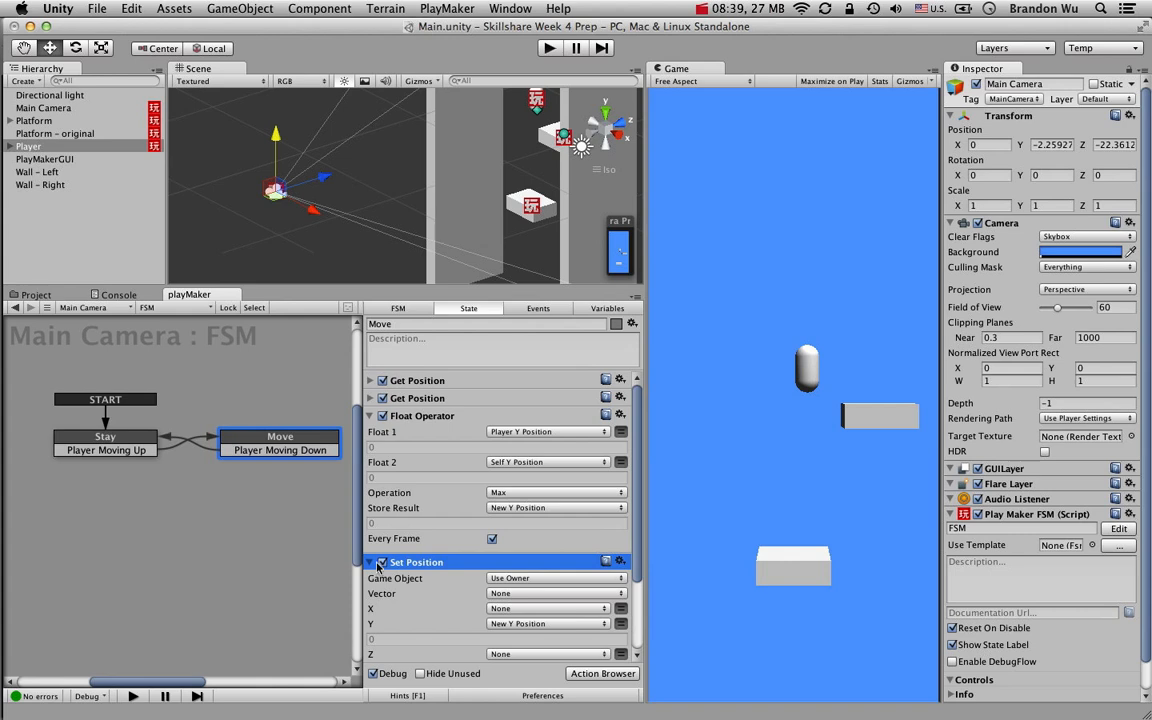
{"action": "scroll", "coordinate": [399, 571], "scroll_direction": "down", "scroll_amount": 3}
{"action": "scroll", "coordinate": [399, 571], "scroll_direction": "up", "scroll_amount": 3}
{"action": "left_click", "coordinate": [133, 443]}
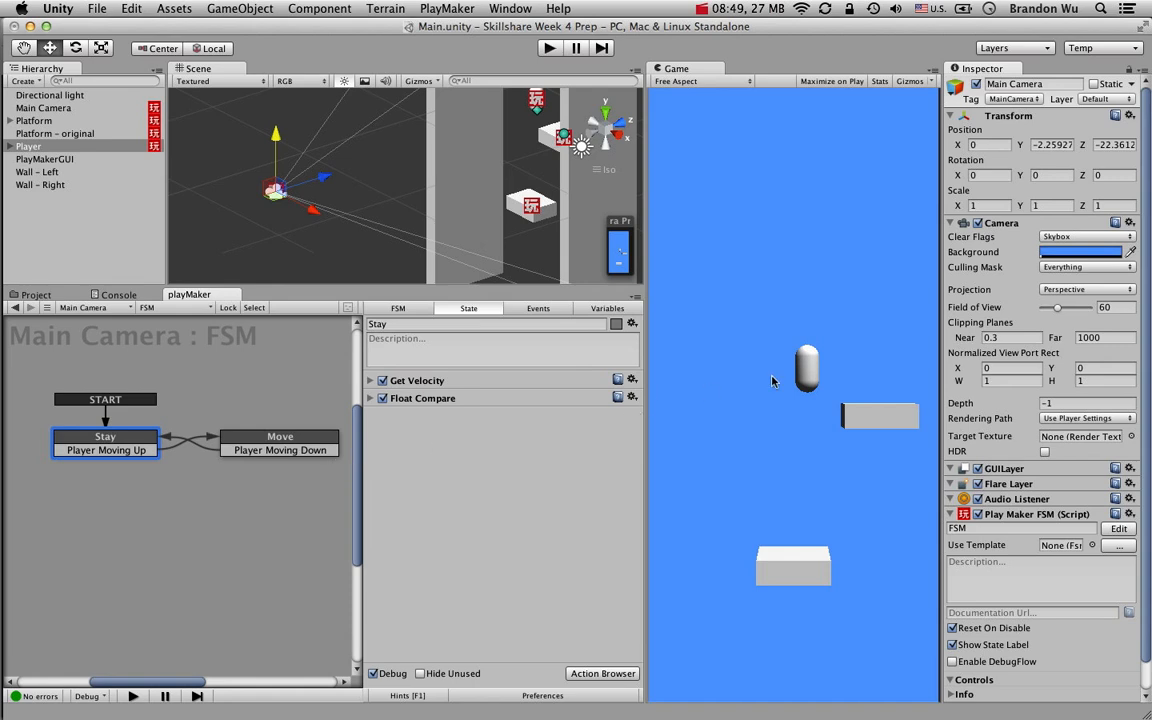
{"action": "left_click", "coordinate": [374, 399]}
{"action": "left_click", "coordinate": [370, 381]}
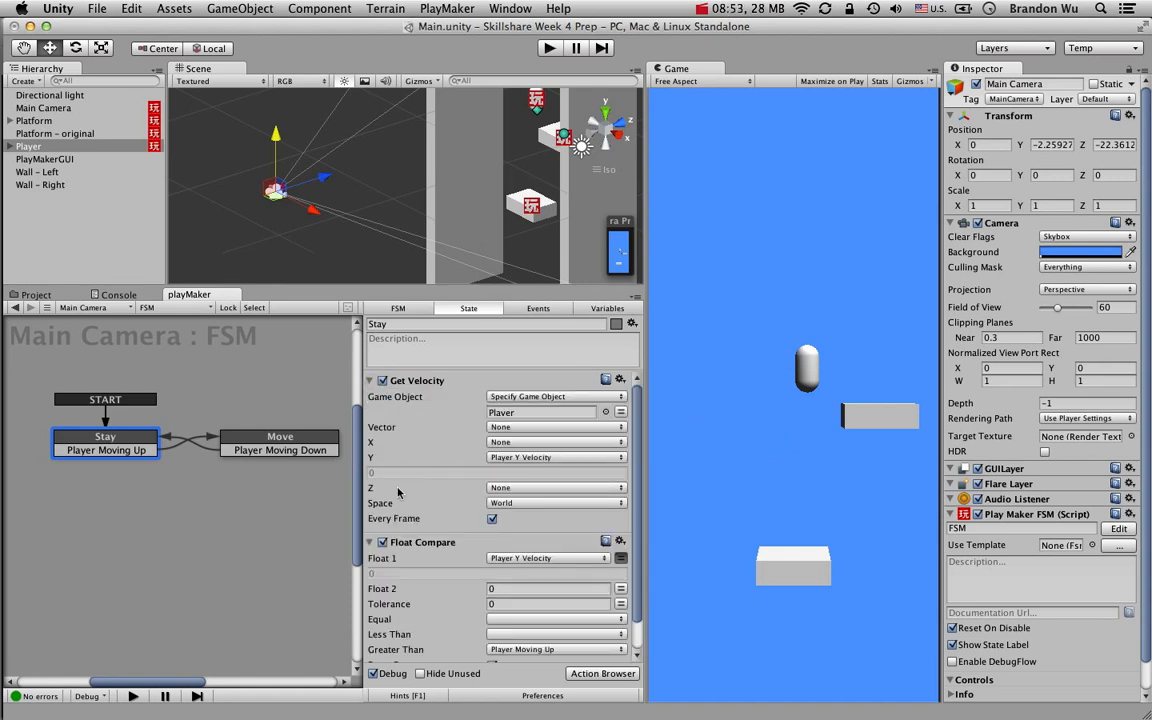
{"action": "left_click", "coordinate": [262, 438]}
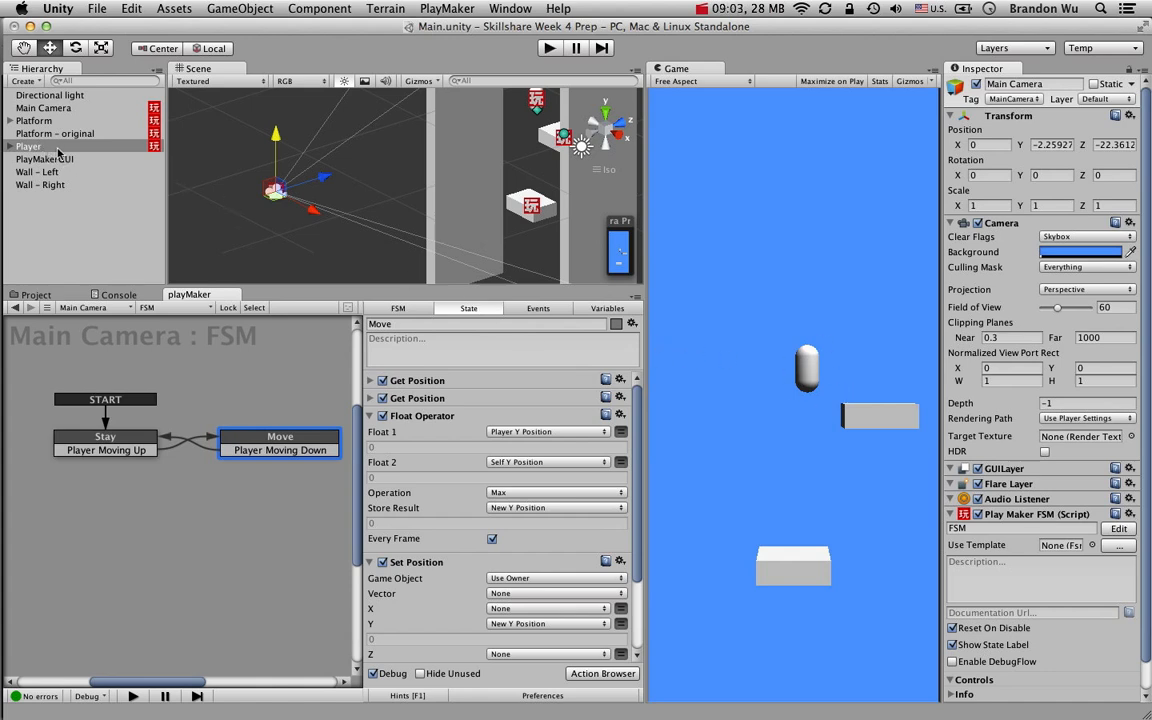
{"action": "left_click", "coordinate": [57, 95]}
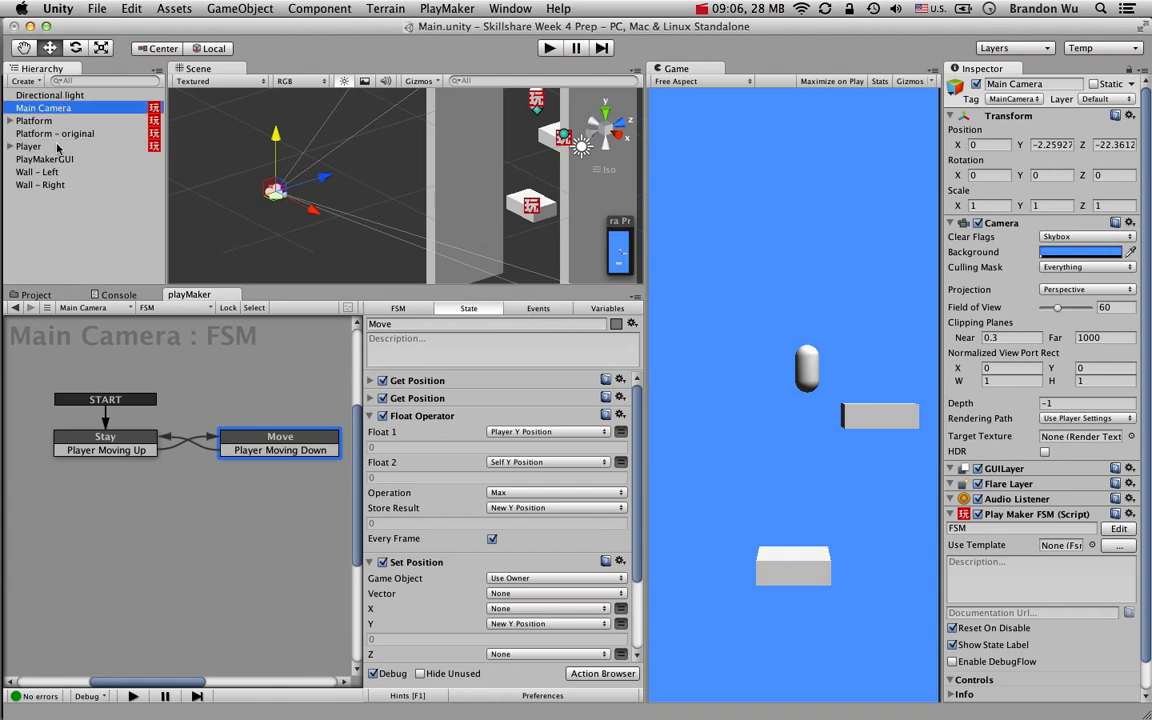
{"action": "left_click", "coordinate": [57, 146]}
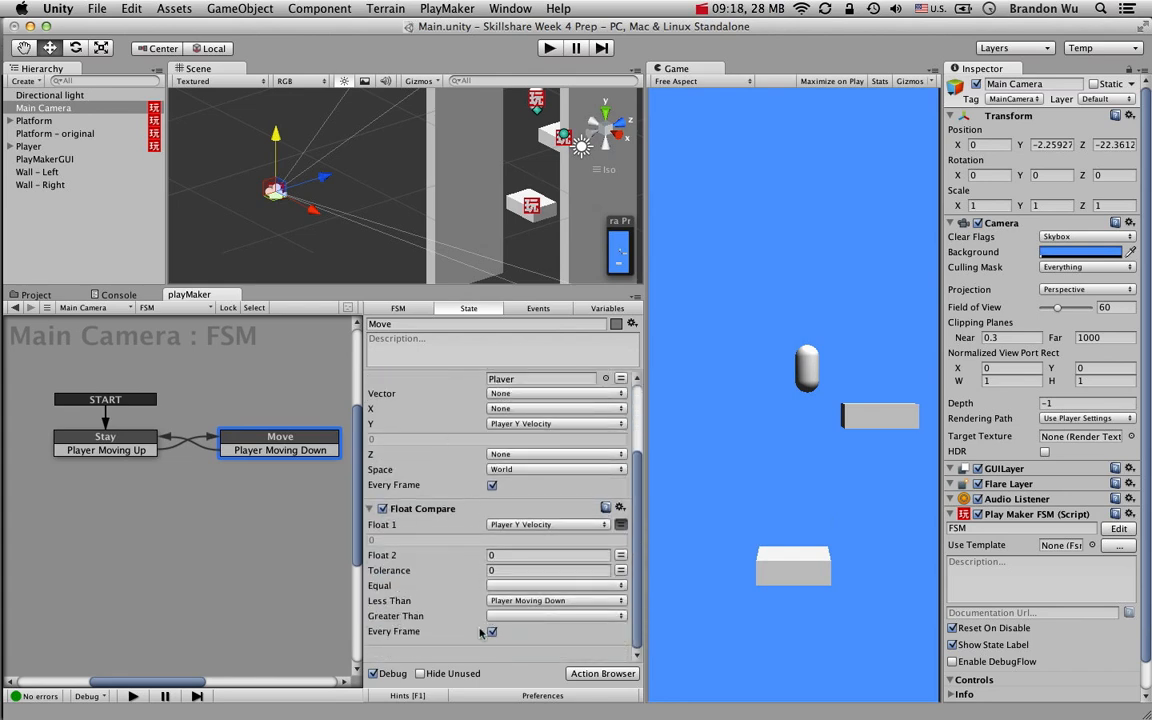
{"action": "left_click", "coordinate": [146, 453]}
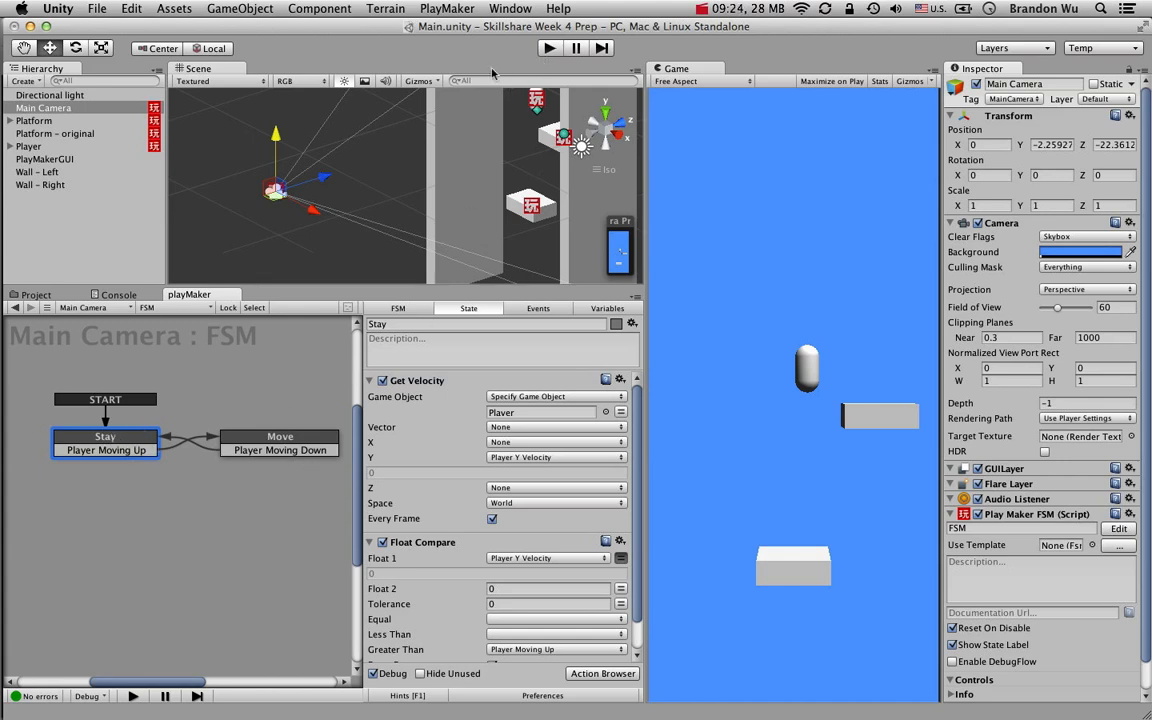
Run the game and steer the Player left and right as it bounces on the lower platform to test the camera's state switching
{"action": "left_click", "coordinate": [549, 49]}
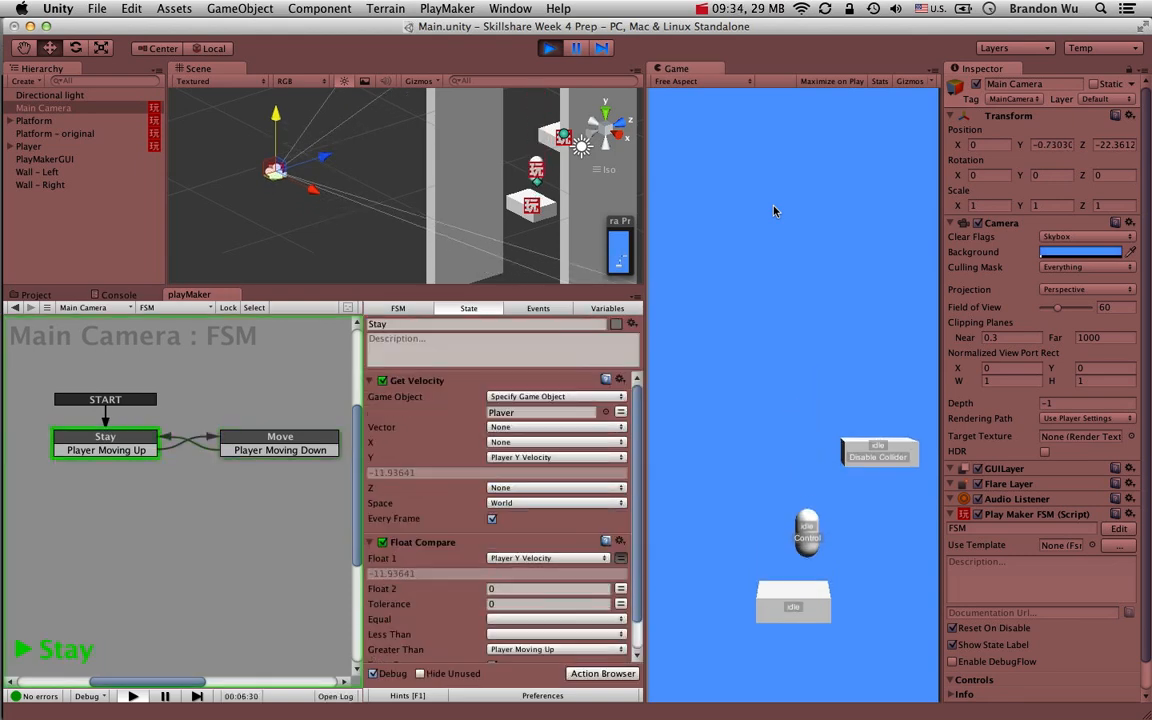
{"action": "key", "text": "Left"}
{"action": "key", "text": "Right"}
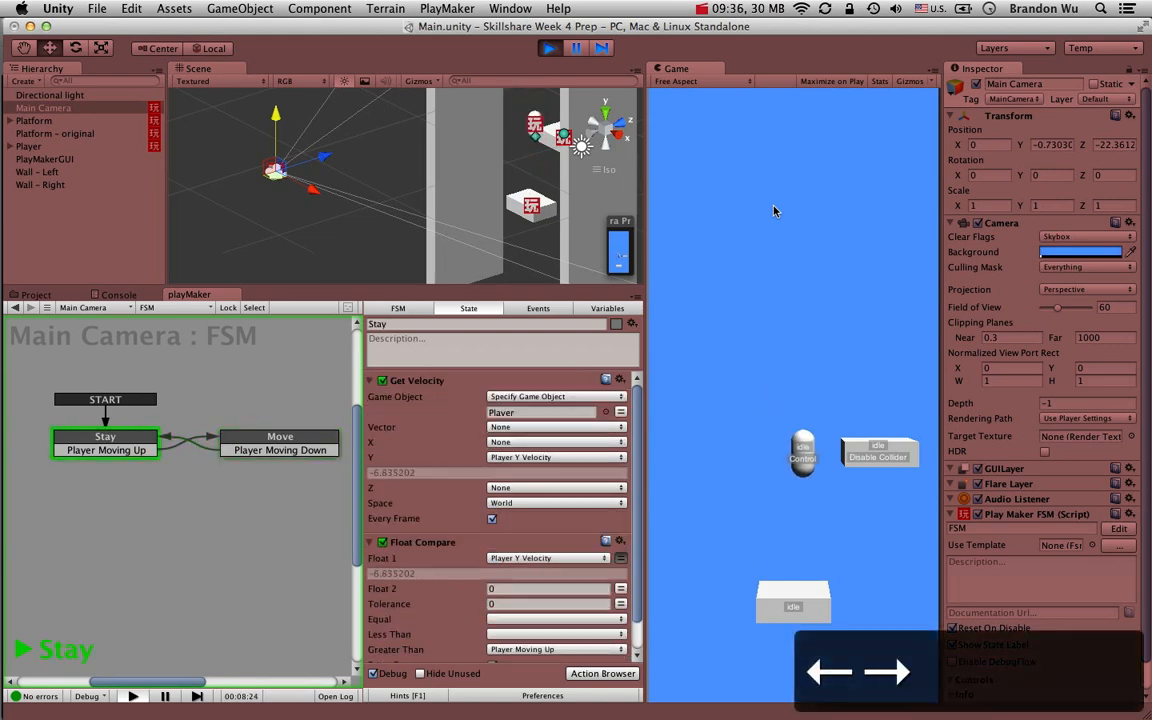
{"action": "key", "text": "Left"}
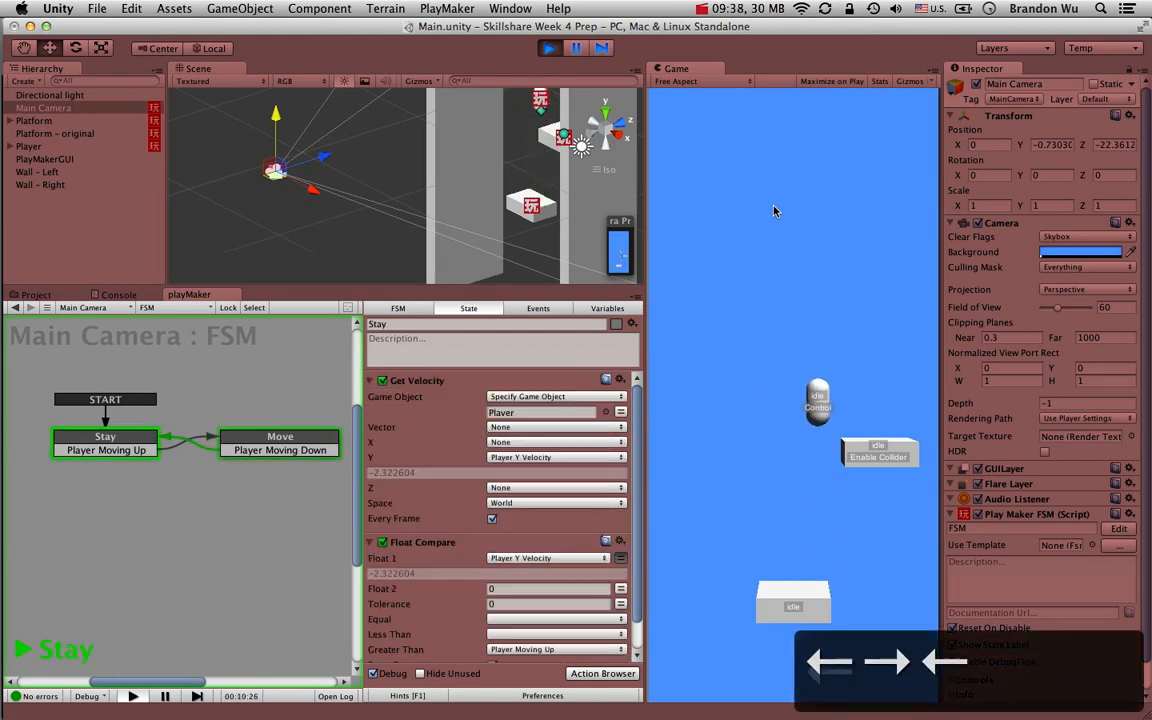
{"action": "key", "text": "Left"}
{"action": "key", "text": "Left"}
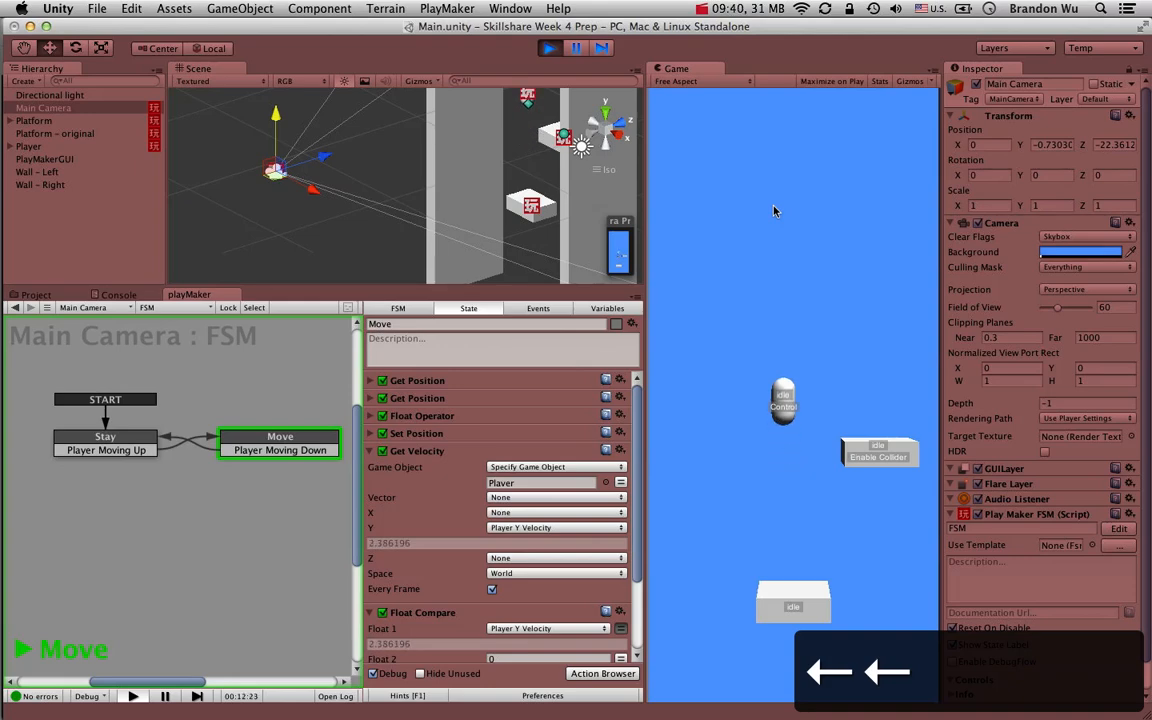
{"action": "key", "text": "Right"}
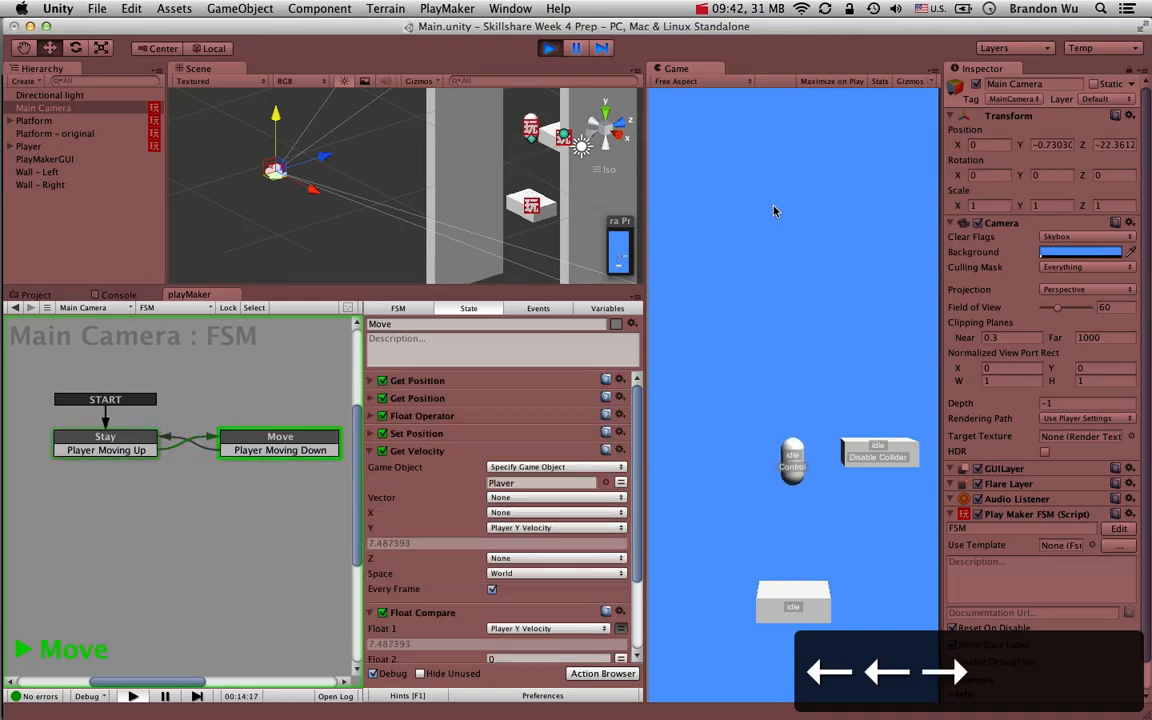
Steer the Player onto the higher platform and keep it bouncing there to test whether the camera follows upward
{"action": "key", "text": "Right"}
{"action": "key", "text": "Right"}
{"action": "key", "text": "Left"}
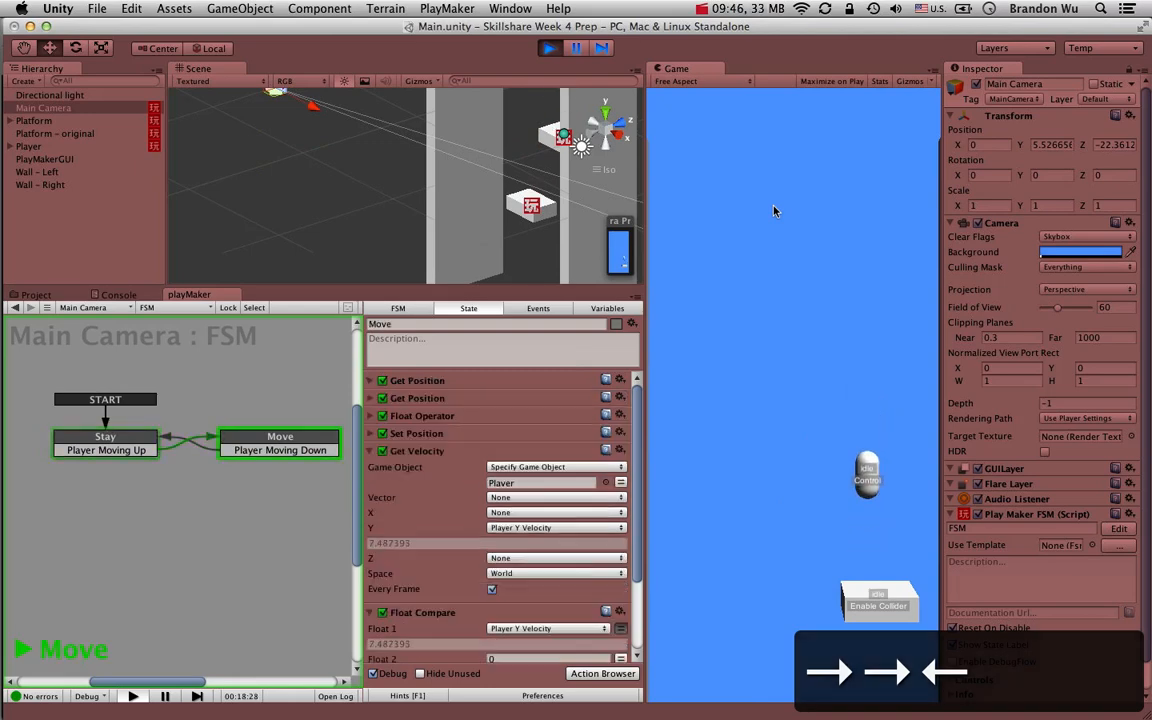
{"action": "key", "text": "Left"}
{"action": "key", "text": "Right"}
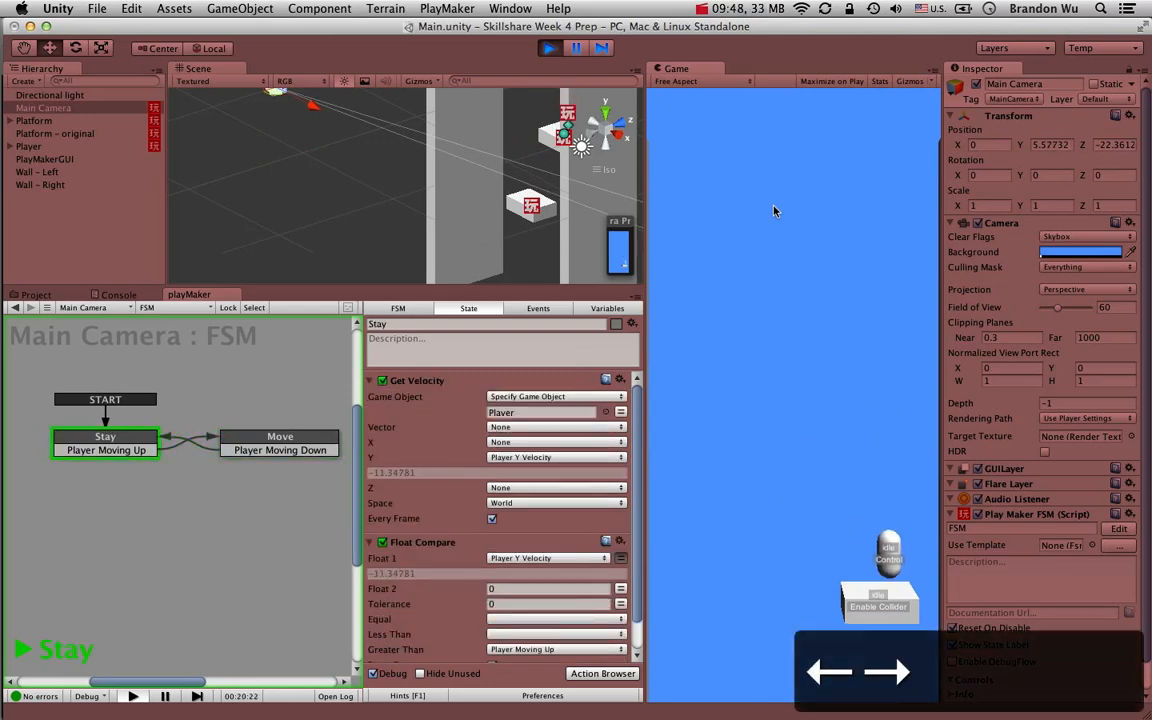
Let the Player fall past the higher platform to test the camera on the way down, and stop the game
{"action": "key", "text": "Left"}
{"action": "key", "text": "Right"}
{"action": "key", "text": "Right"}
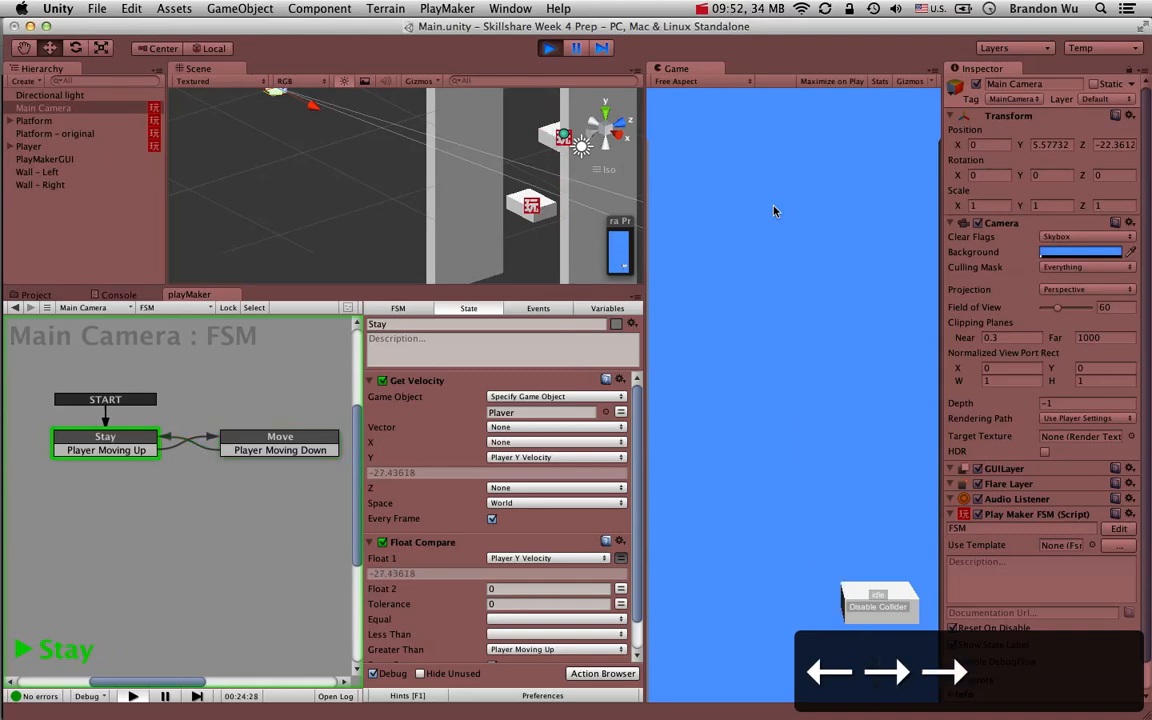
{"action": "key", "text": "super+p"}
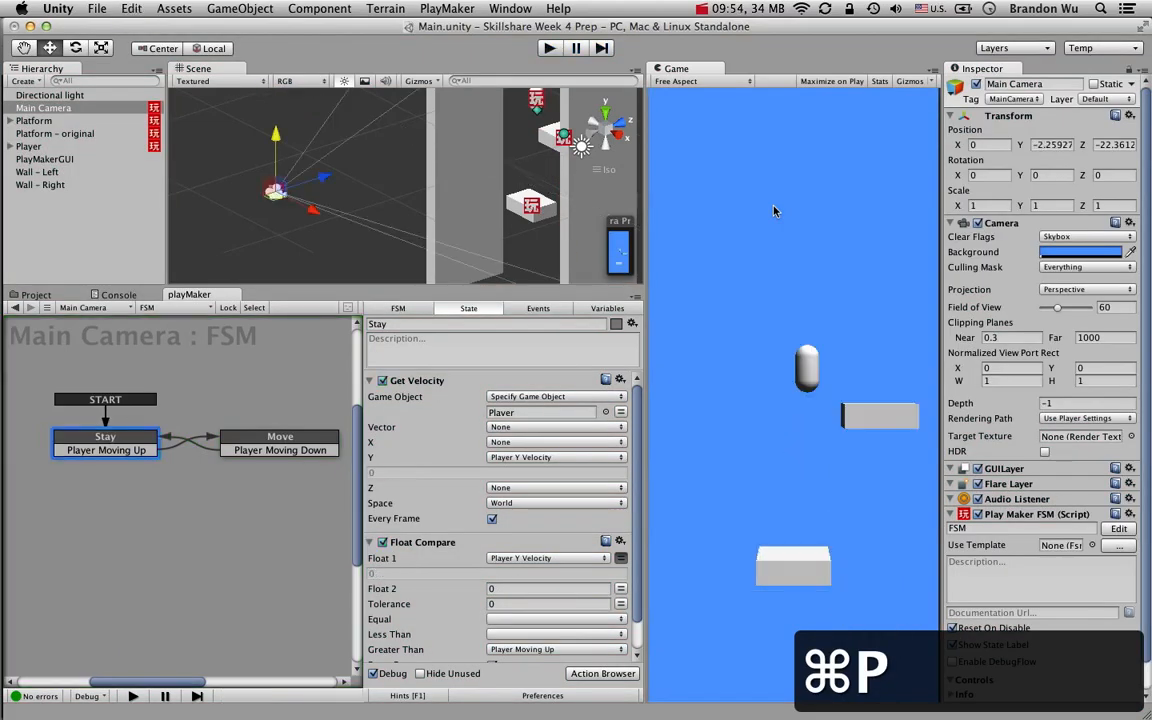